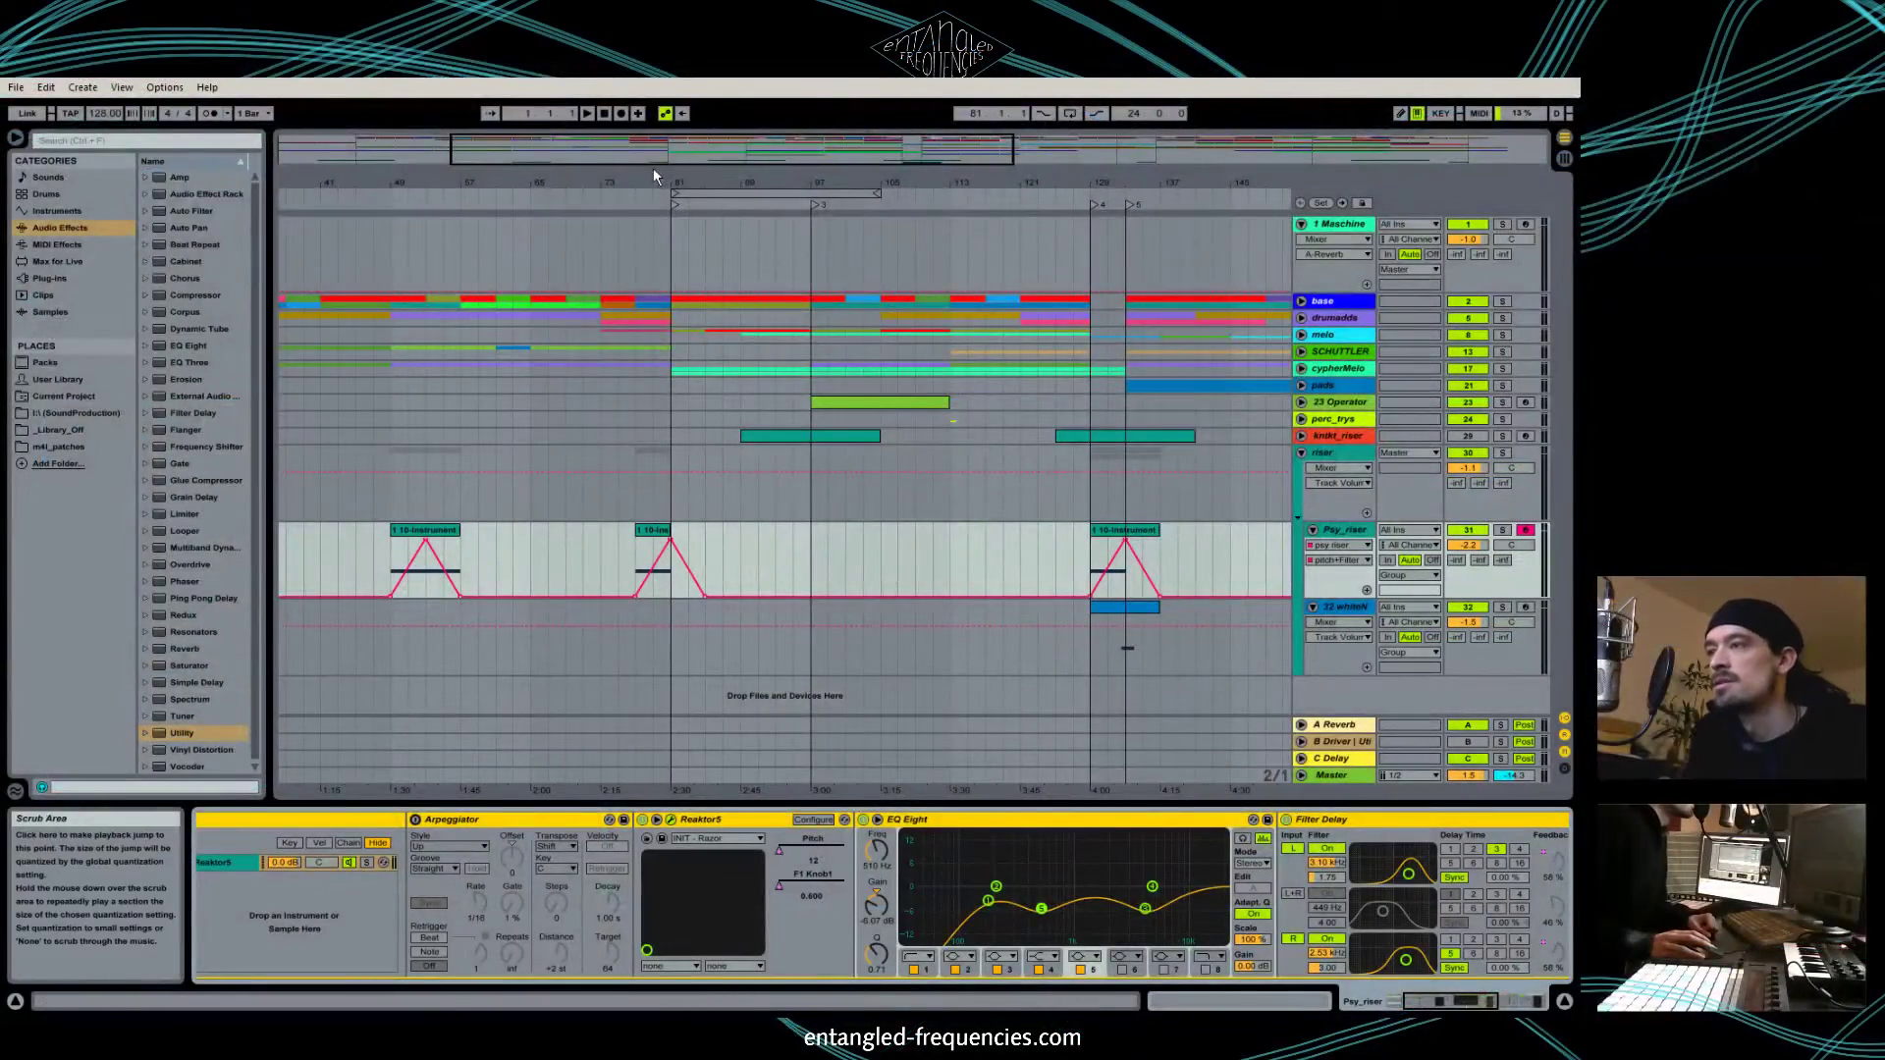
Step: Move the 24-bar loop region to start at bar 73 and play that section to hear its riser, stopping after the buildup
drag(602, 192, 643, 189)
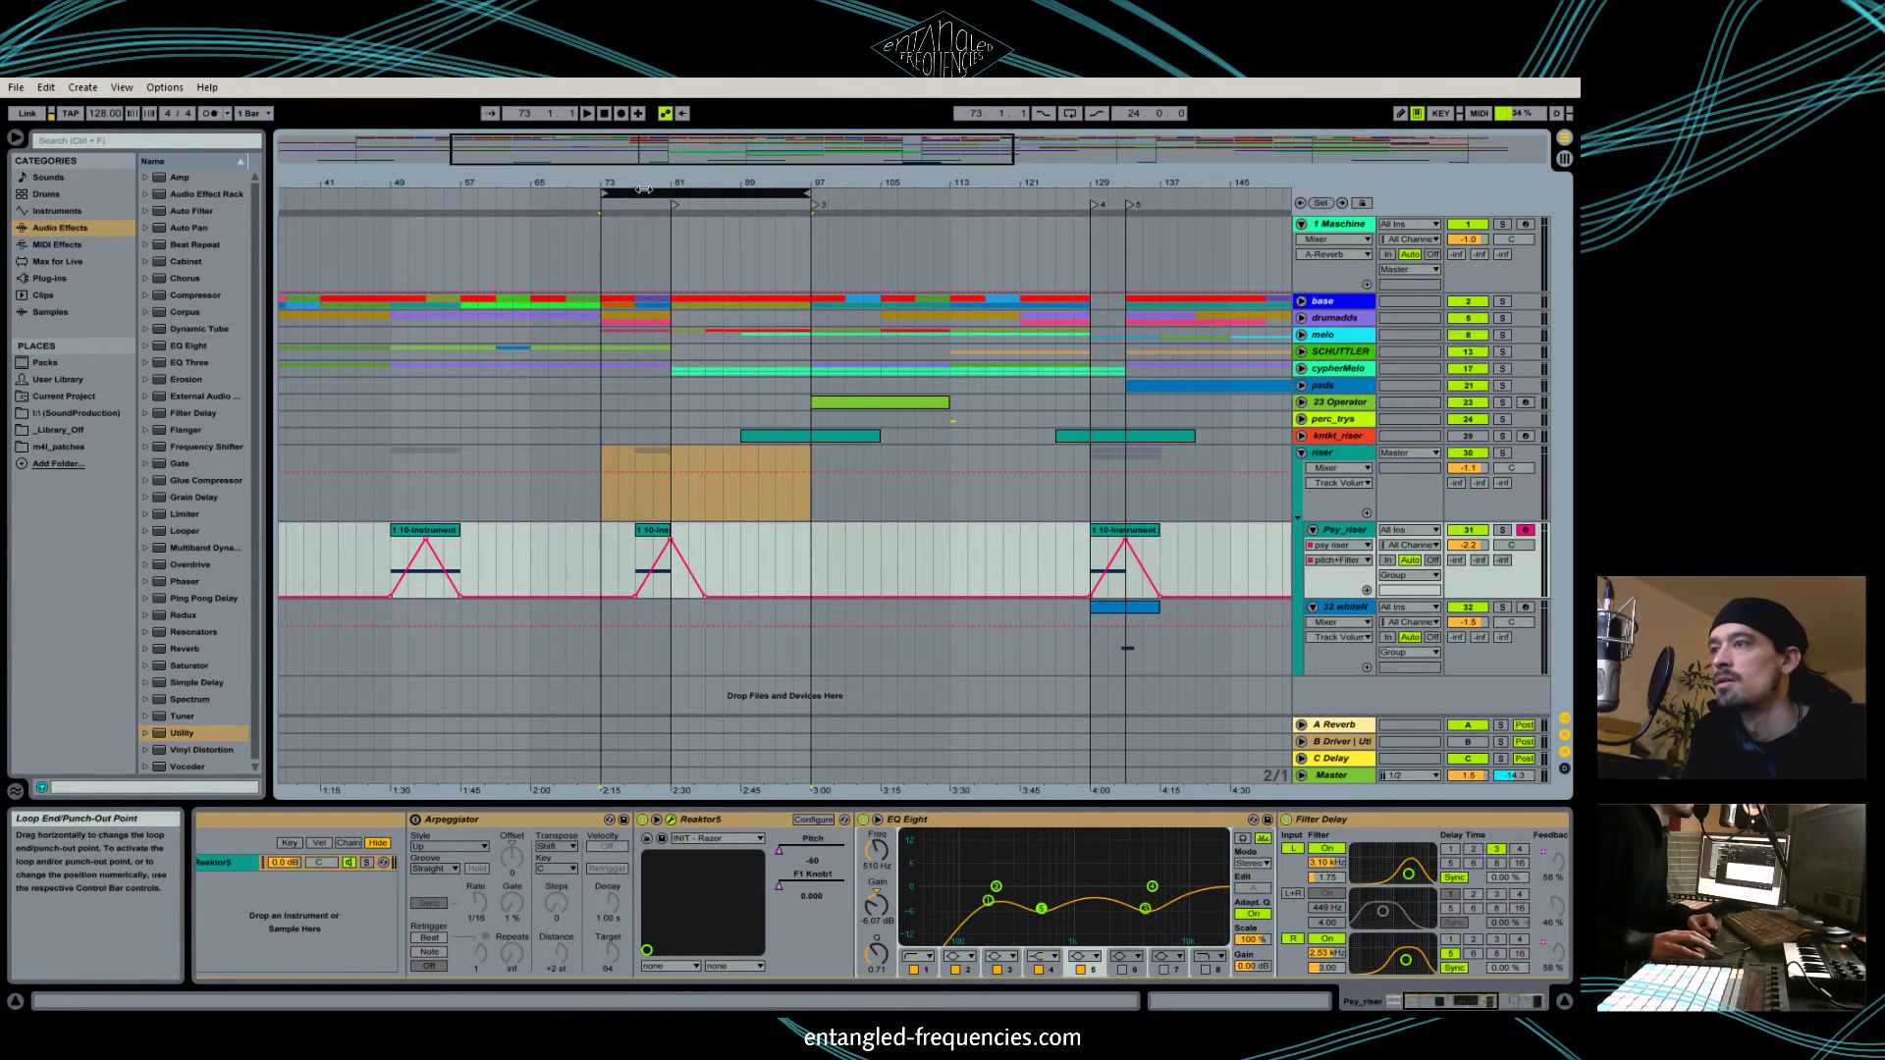
key(space)
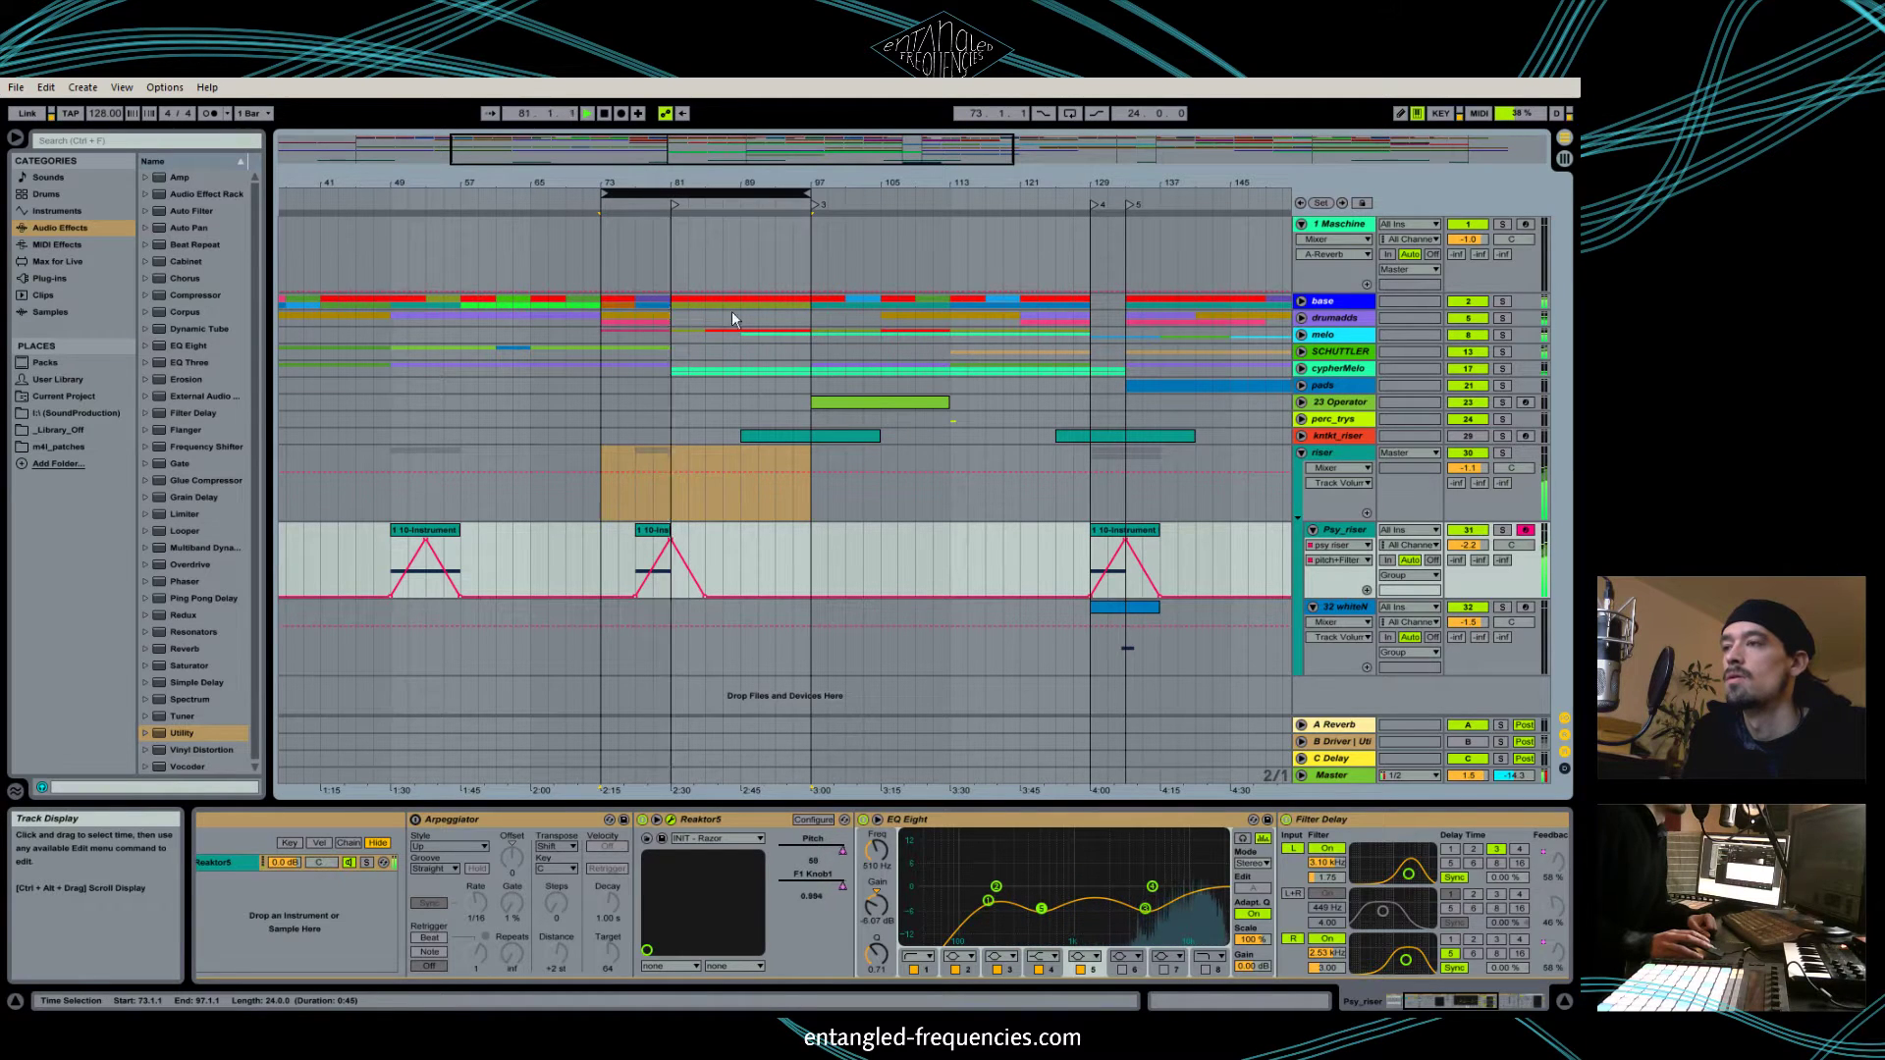
click(608, 115)
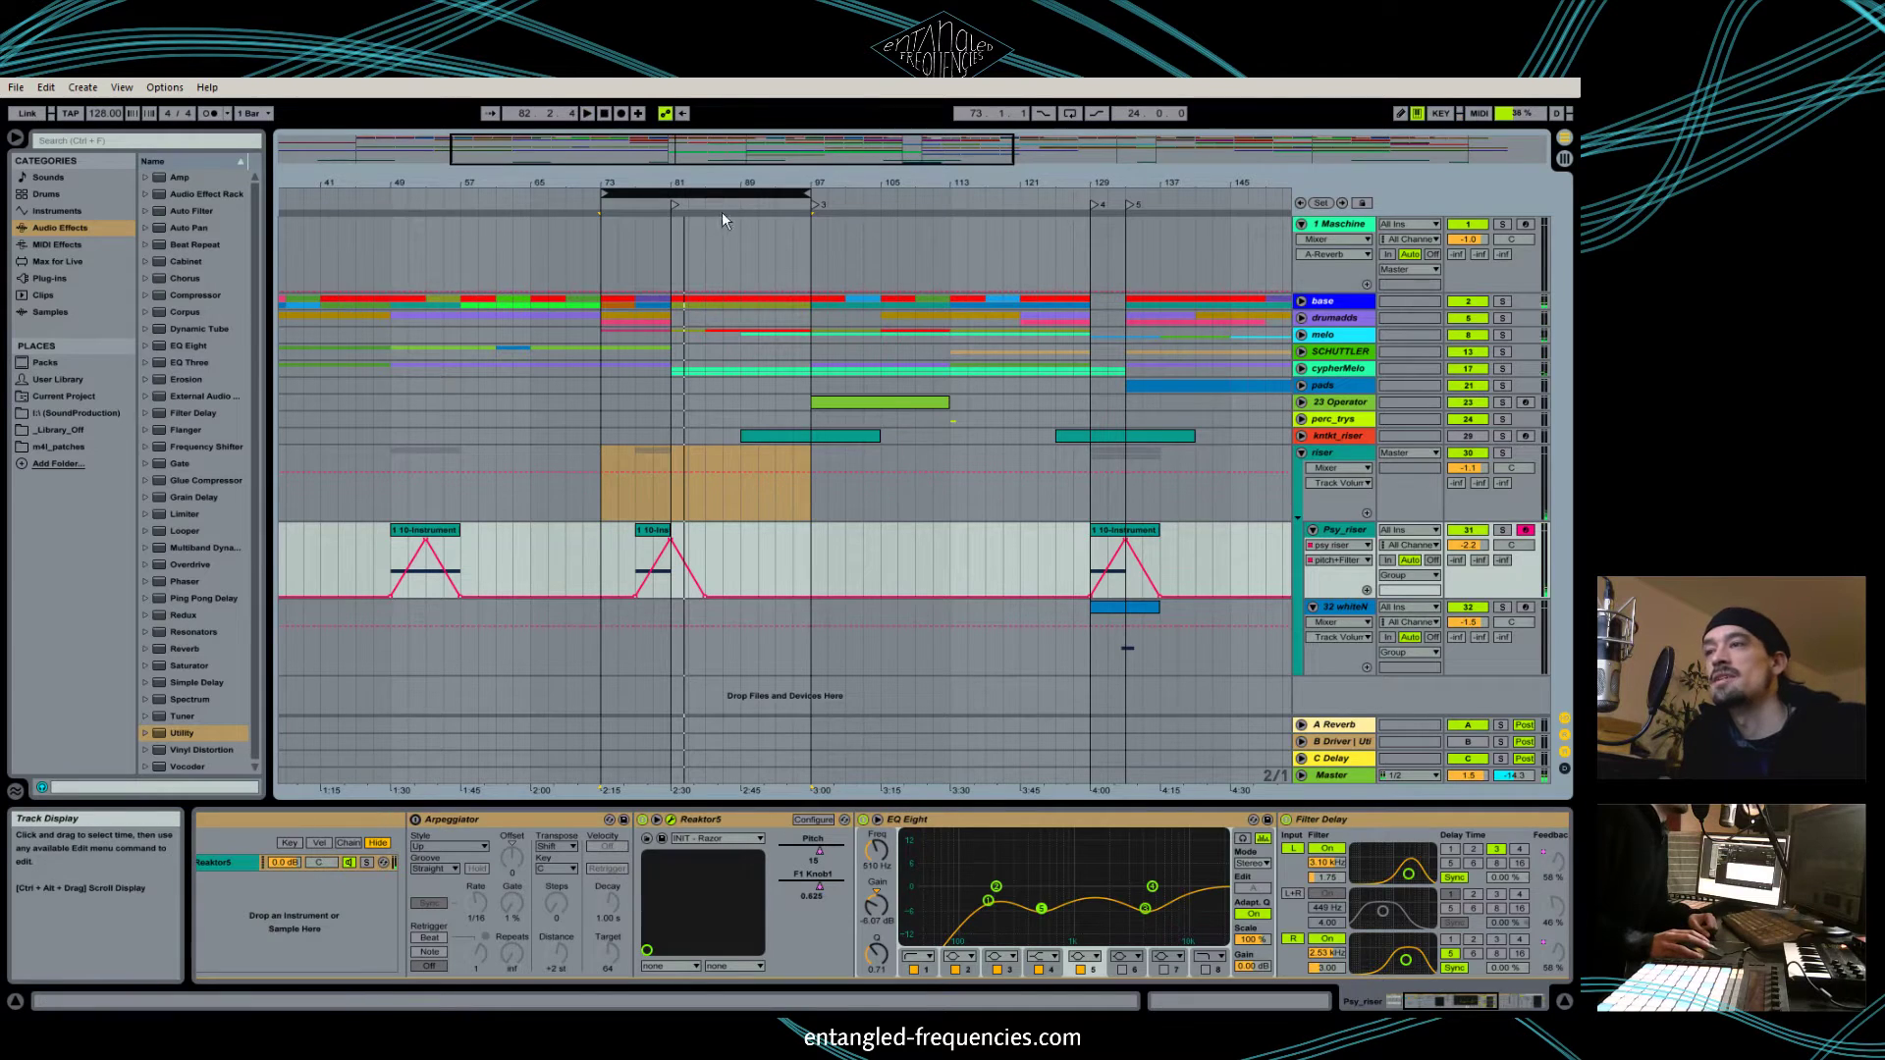
Step: Move the loop region to start at bar 129 and play that section to hear its riser, stopping after the impact
drag(766, 195, 1250, 196)
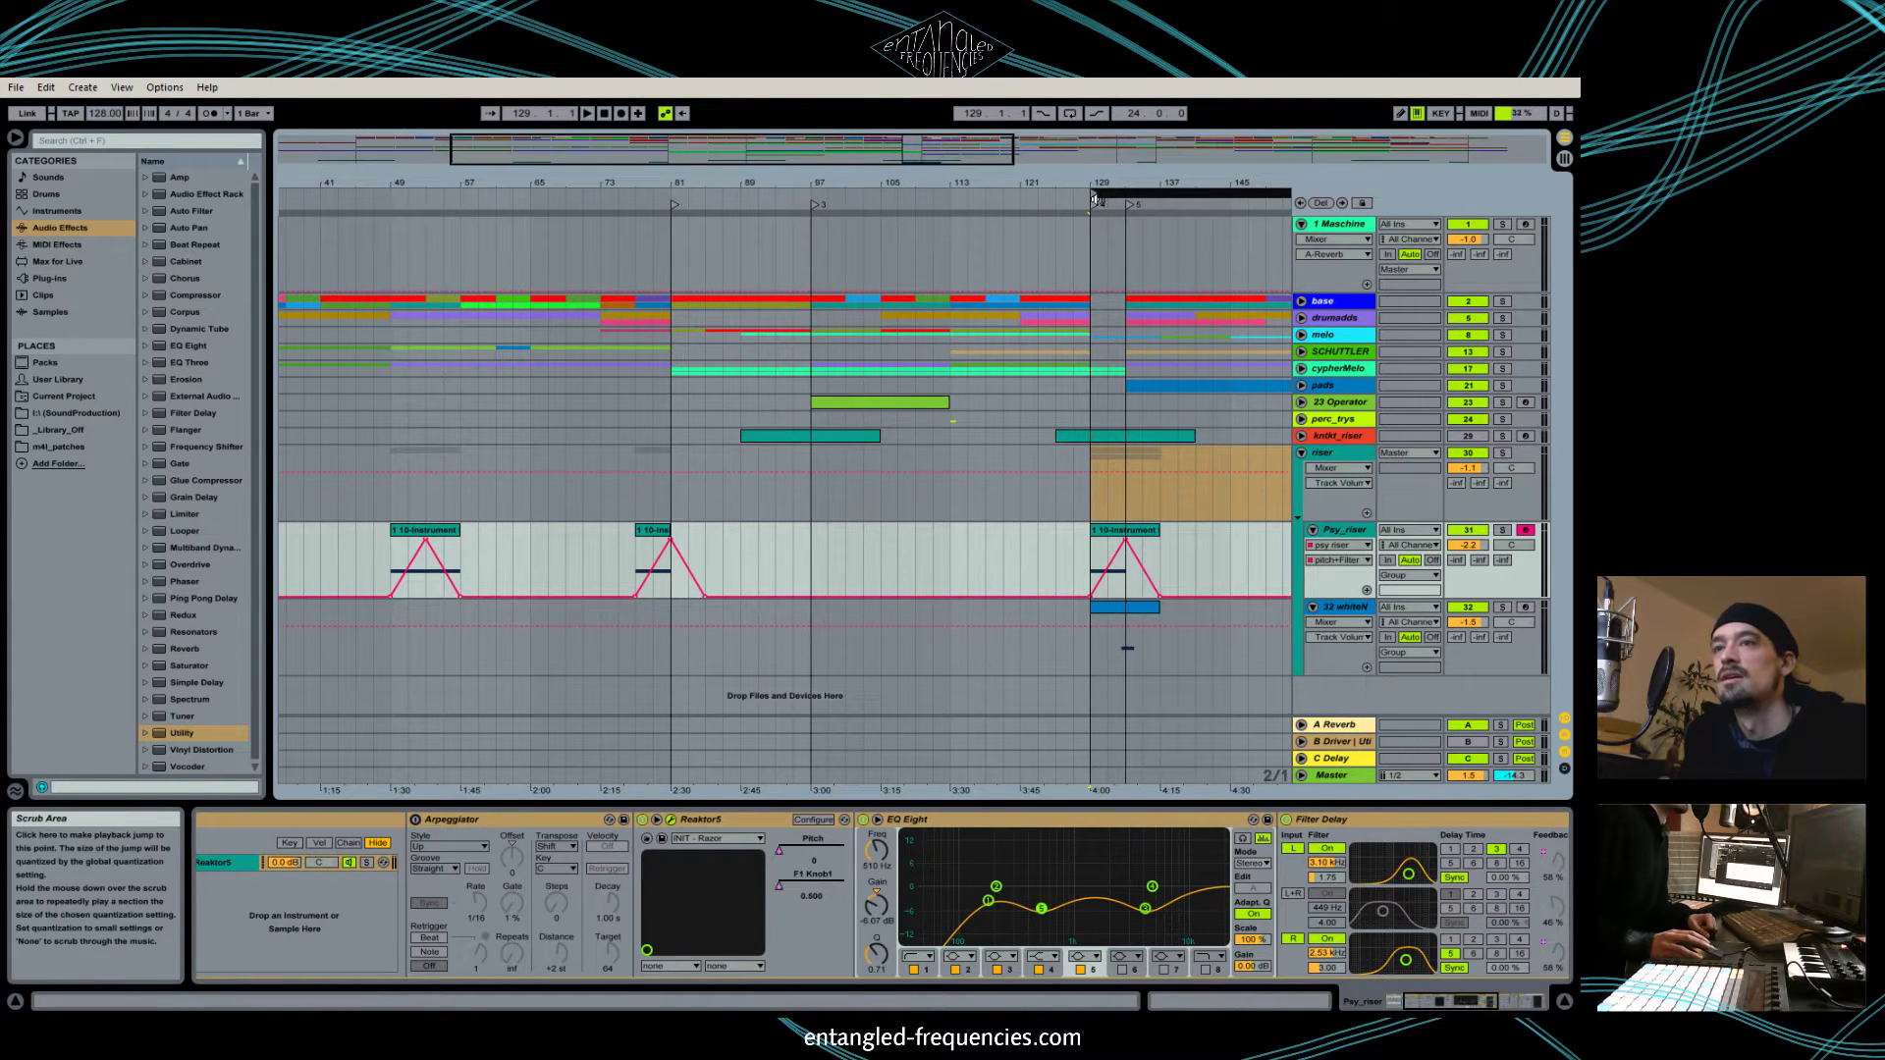
click(586, 114)
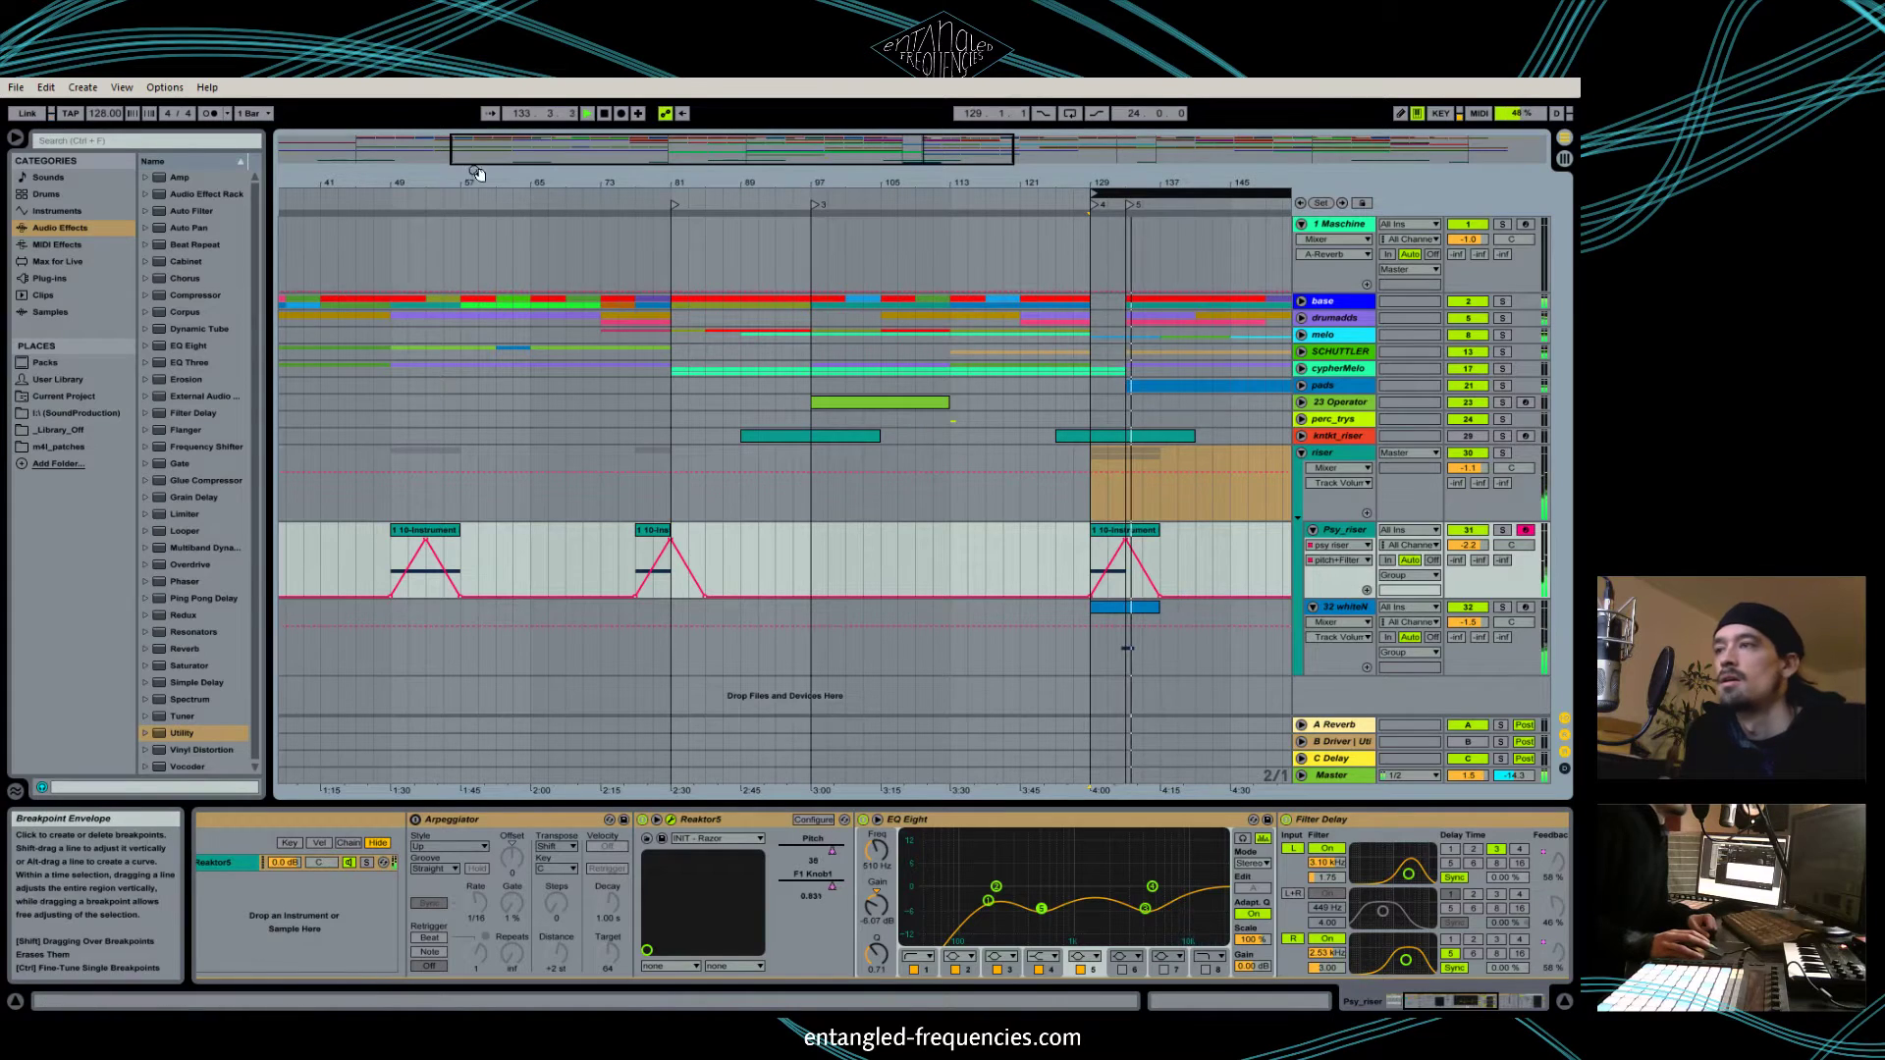
click(604, 114)
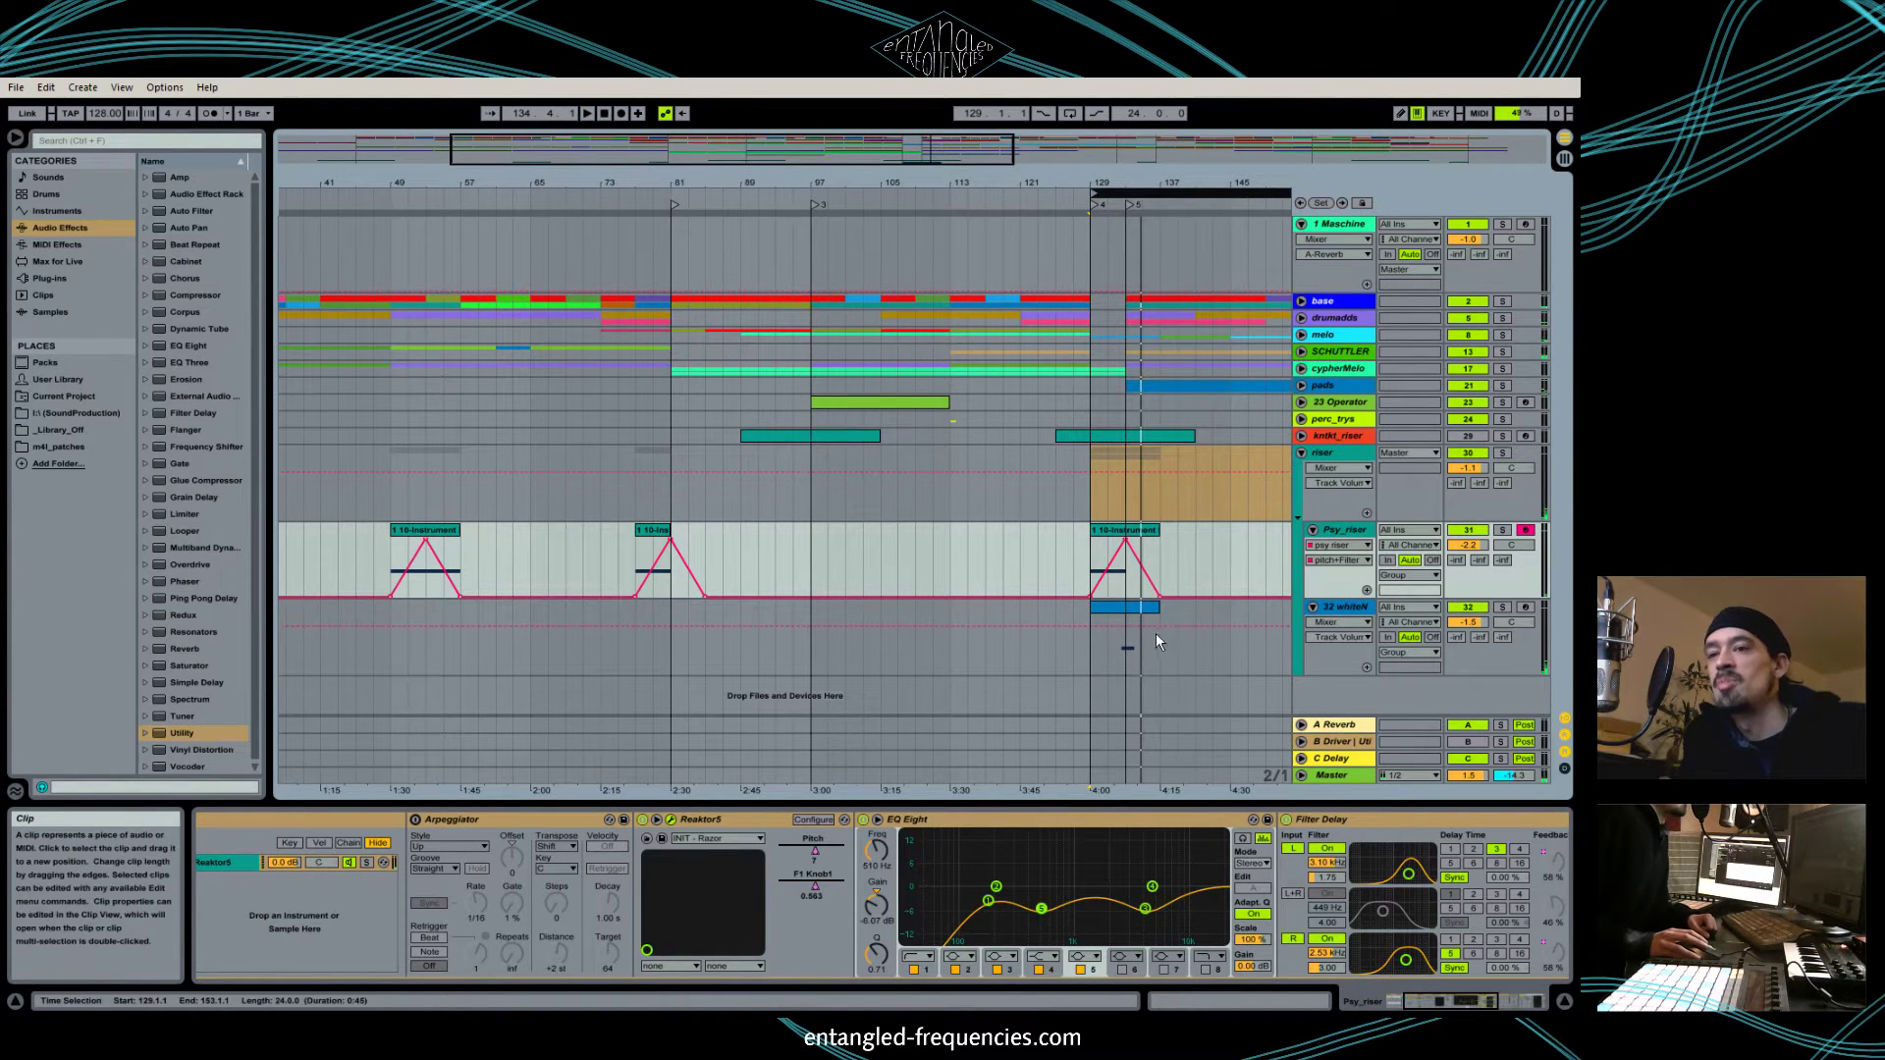
Step: Check the white noise impact track's devices, and bring up the Reaktor5 Razor plug-in window of the Psy_riser track
click(1343, 607)
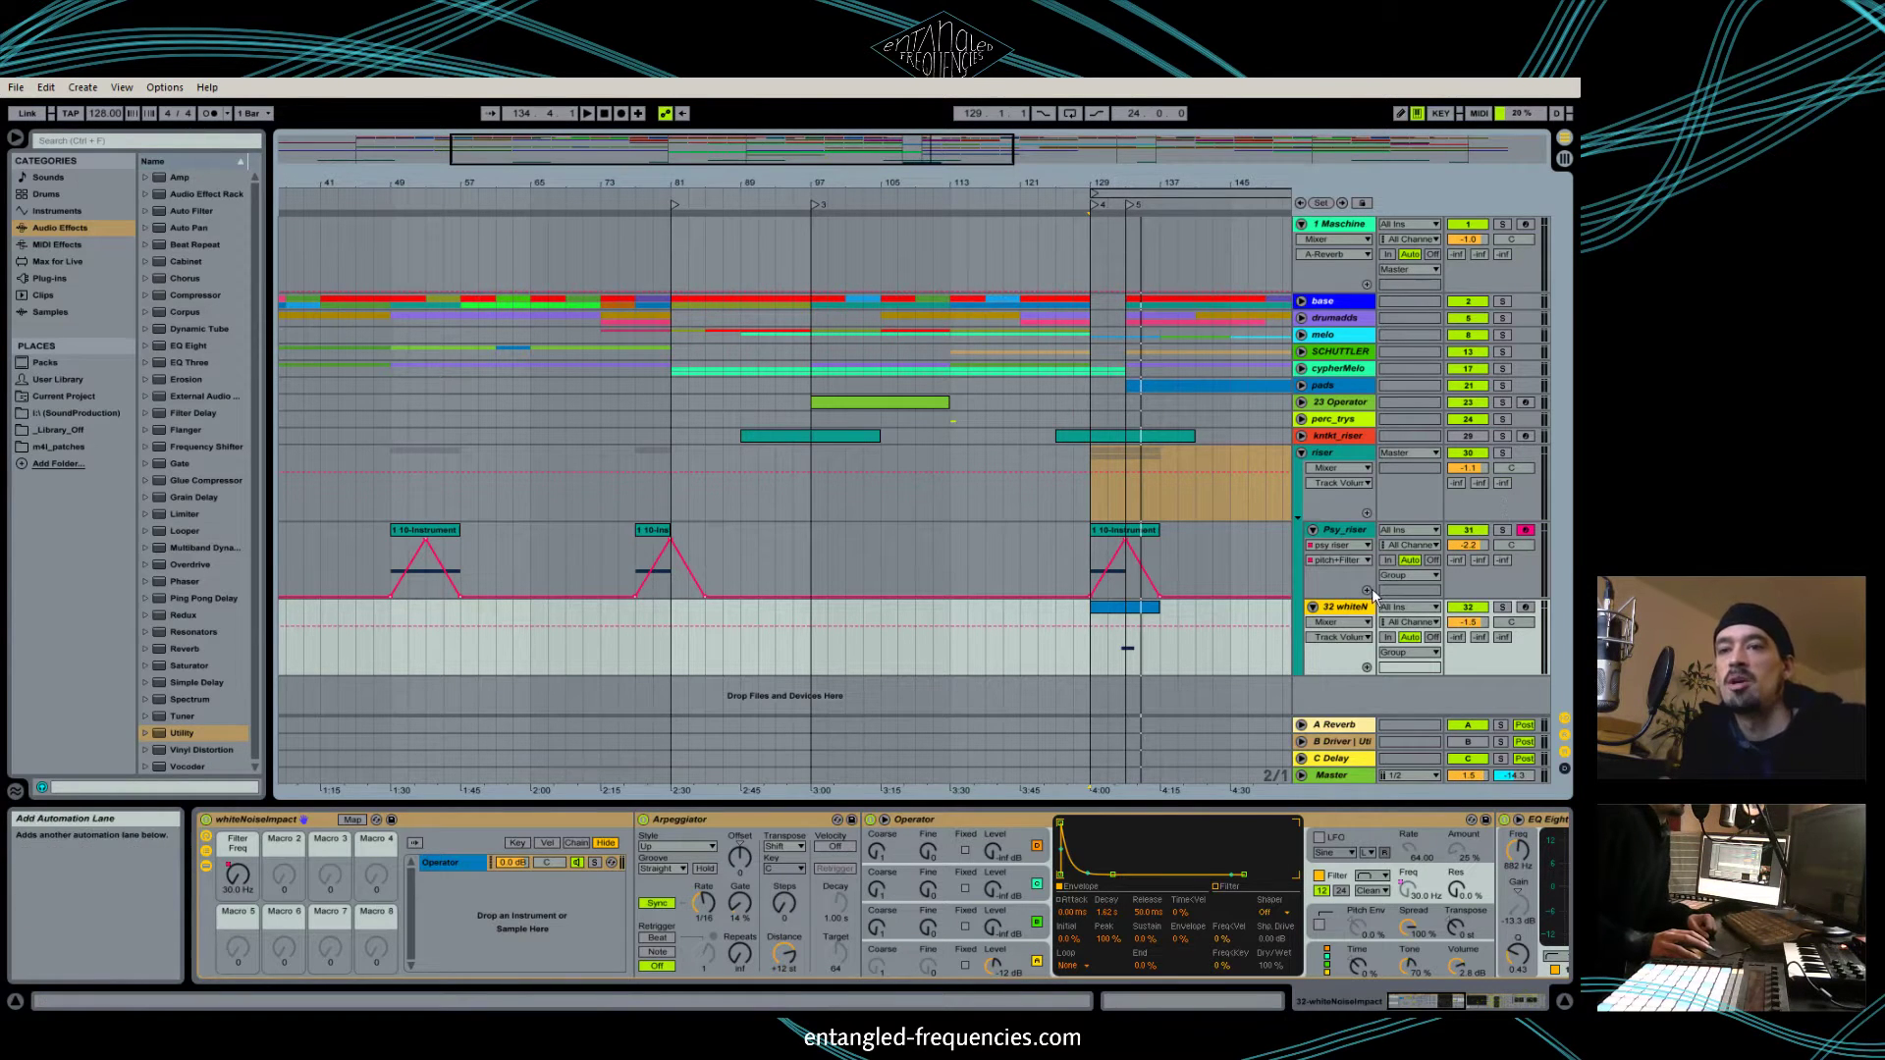
click(1337, 530)
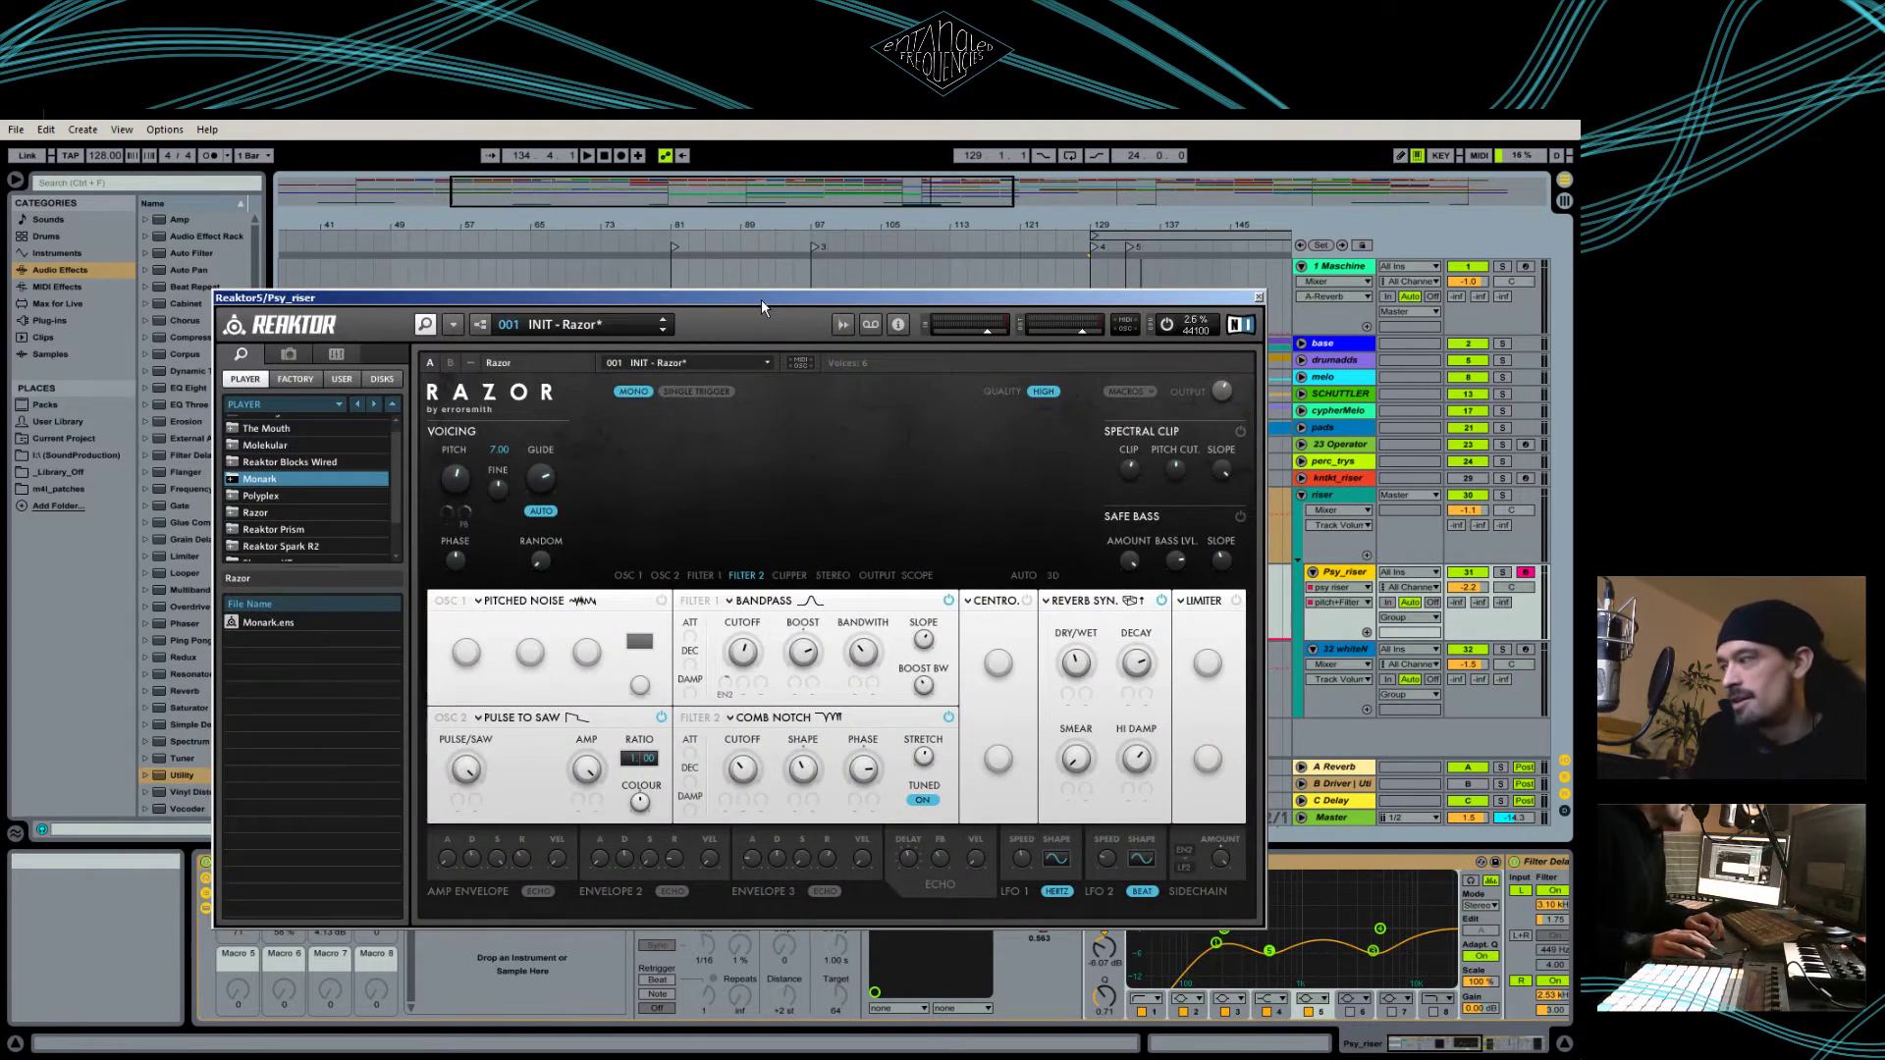
drag(761, 298, 764, 145)
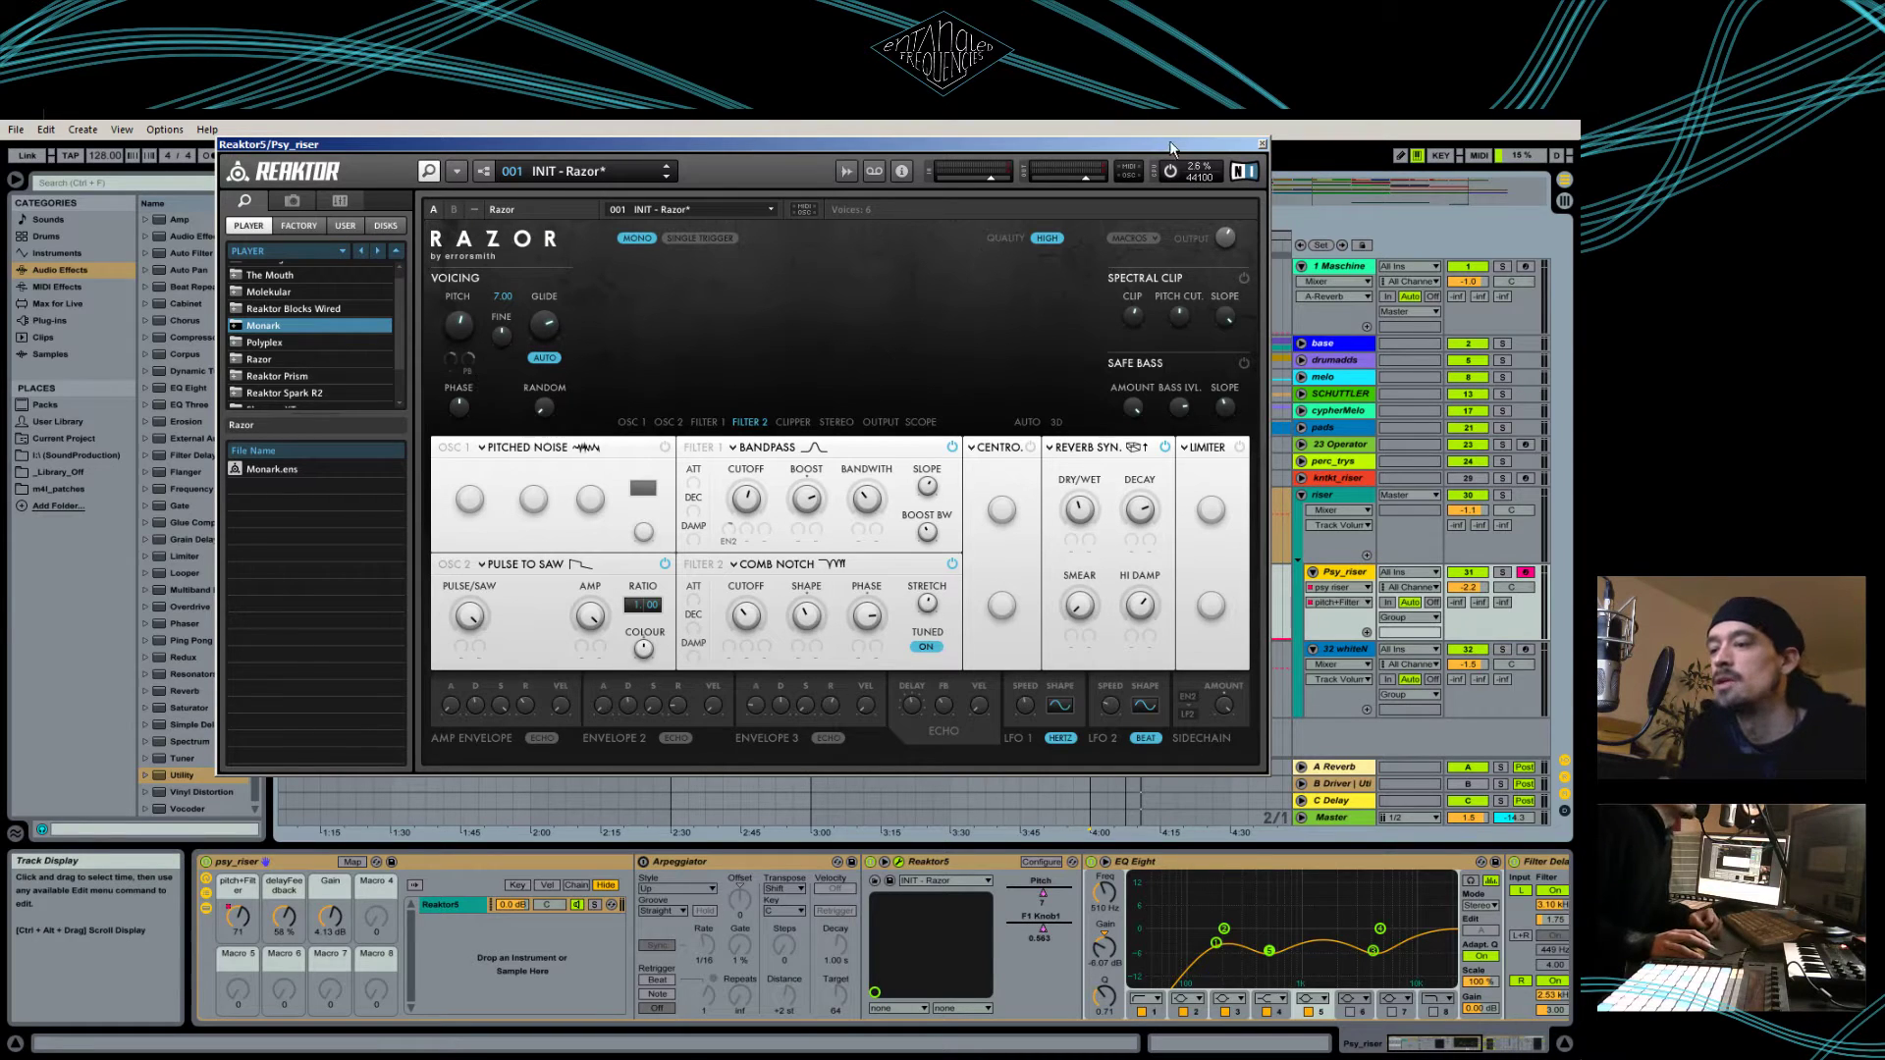
Step: Look through the Psy_riser device chain from the Arpeggiator to the Compressor and return to the psy_riser rack's macros
drag(1460, 1046, 1486, 1045)
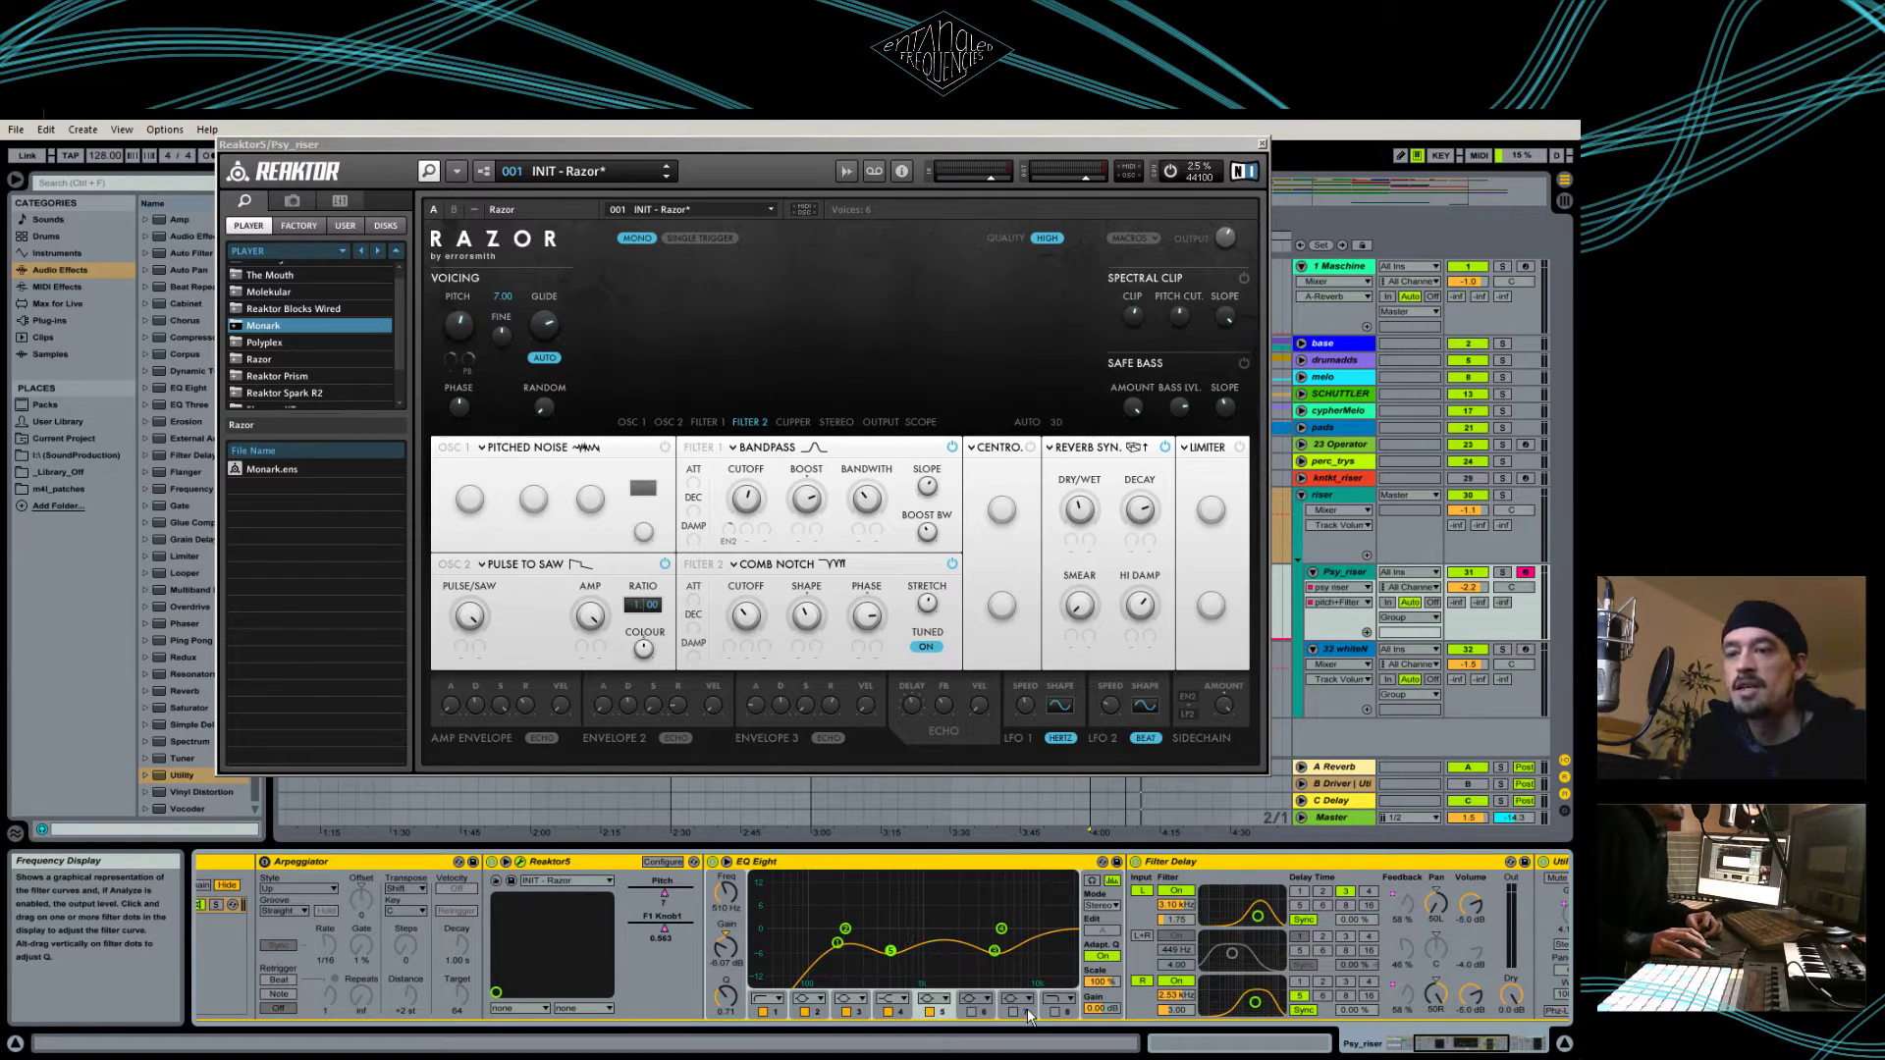
drag(1502, 1043, 1526, 1043)
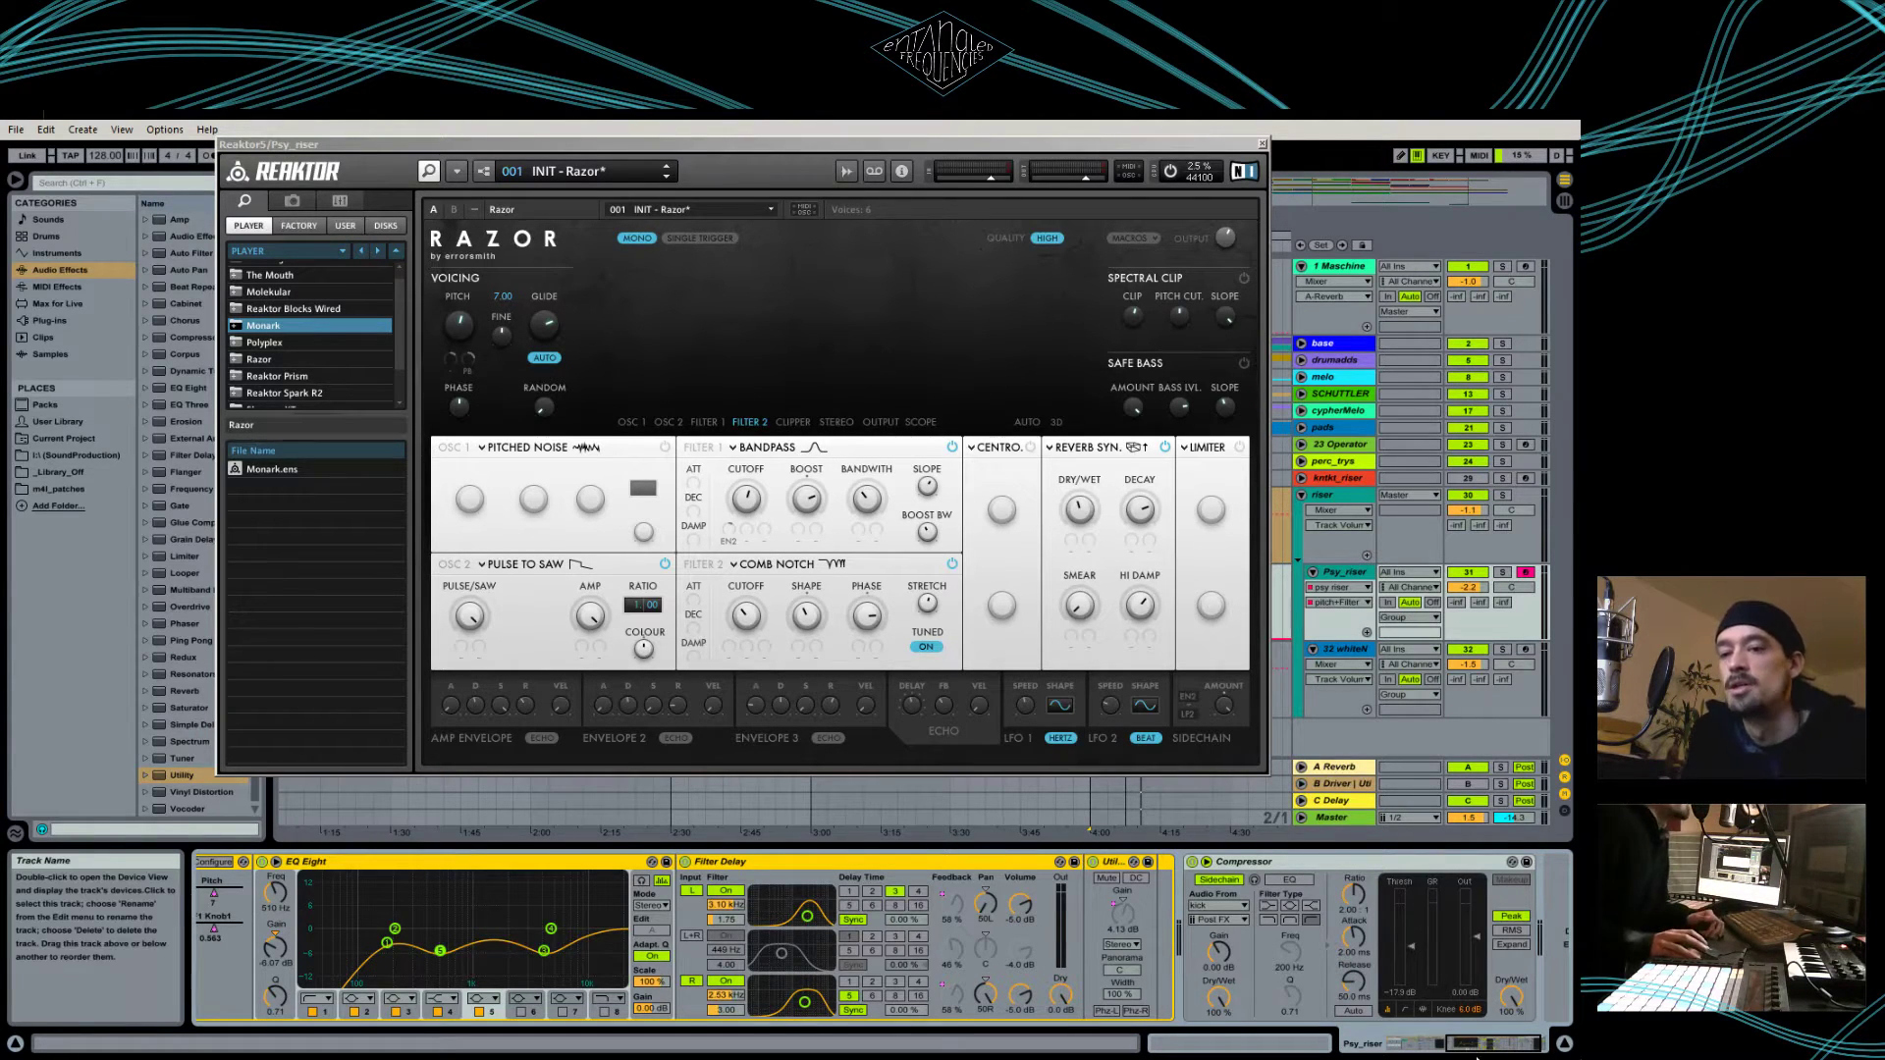
drag(1499, 1055, 1433, 1057)
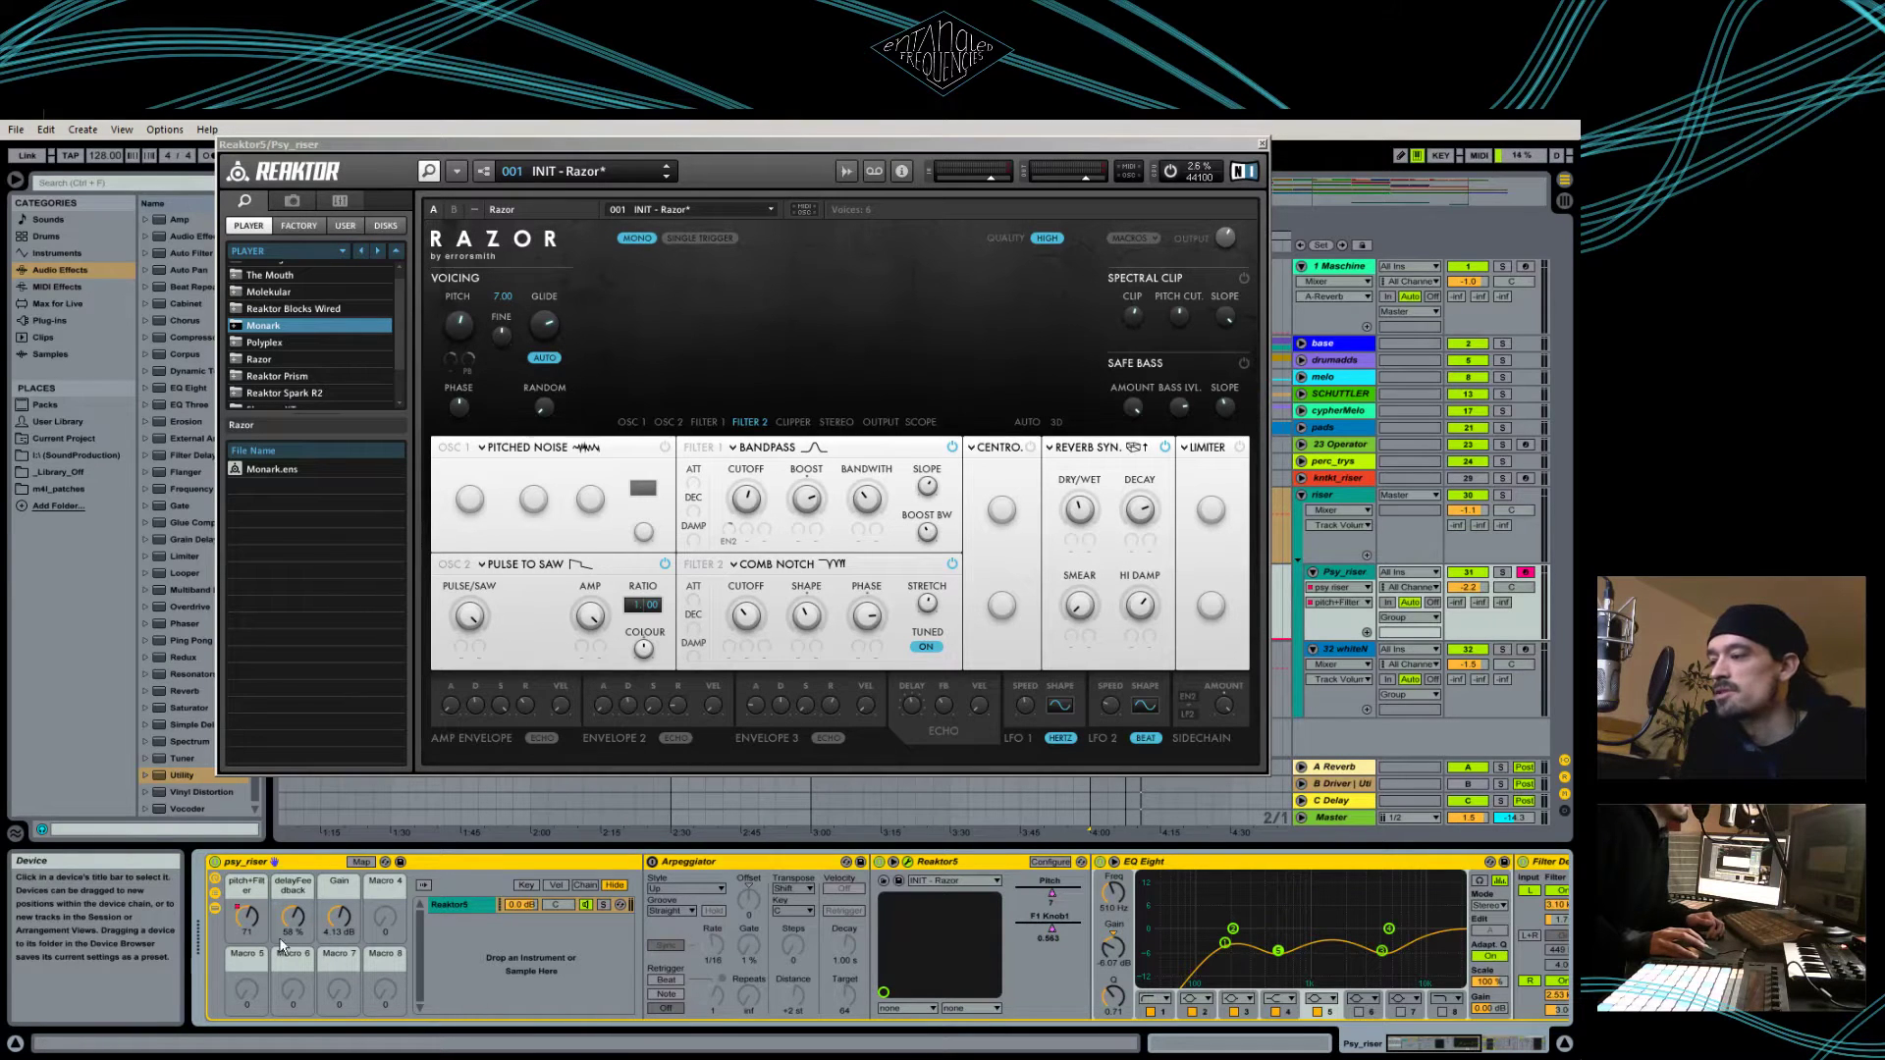
Step: Collapse the psy_riser rack to its macro controls only, and expand its chain list and devices again
click(217, 911)
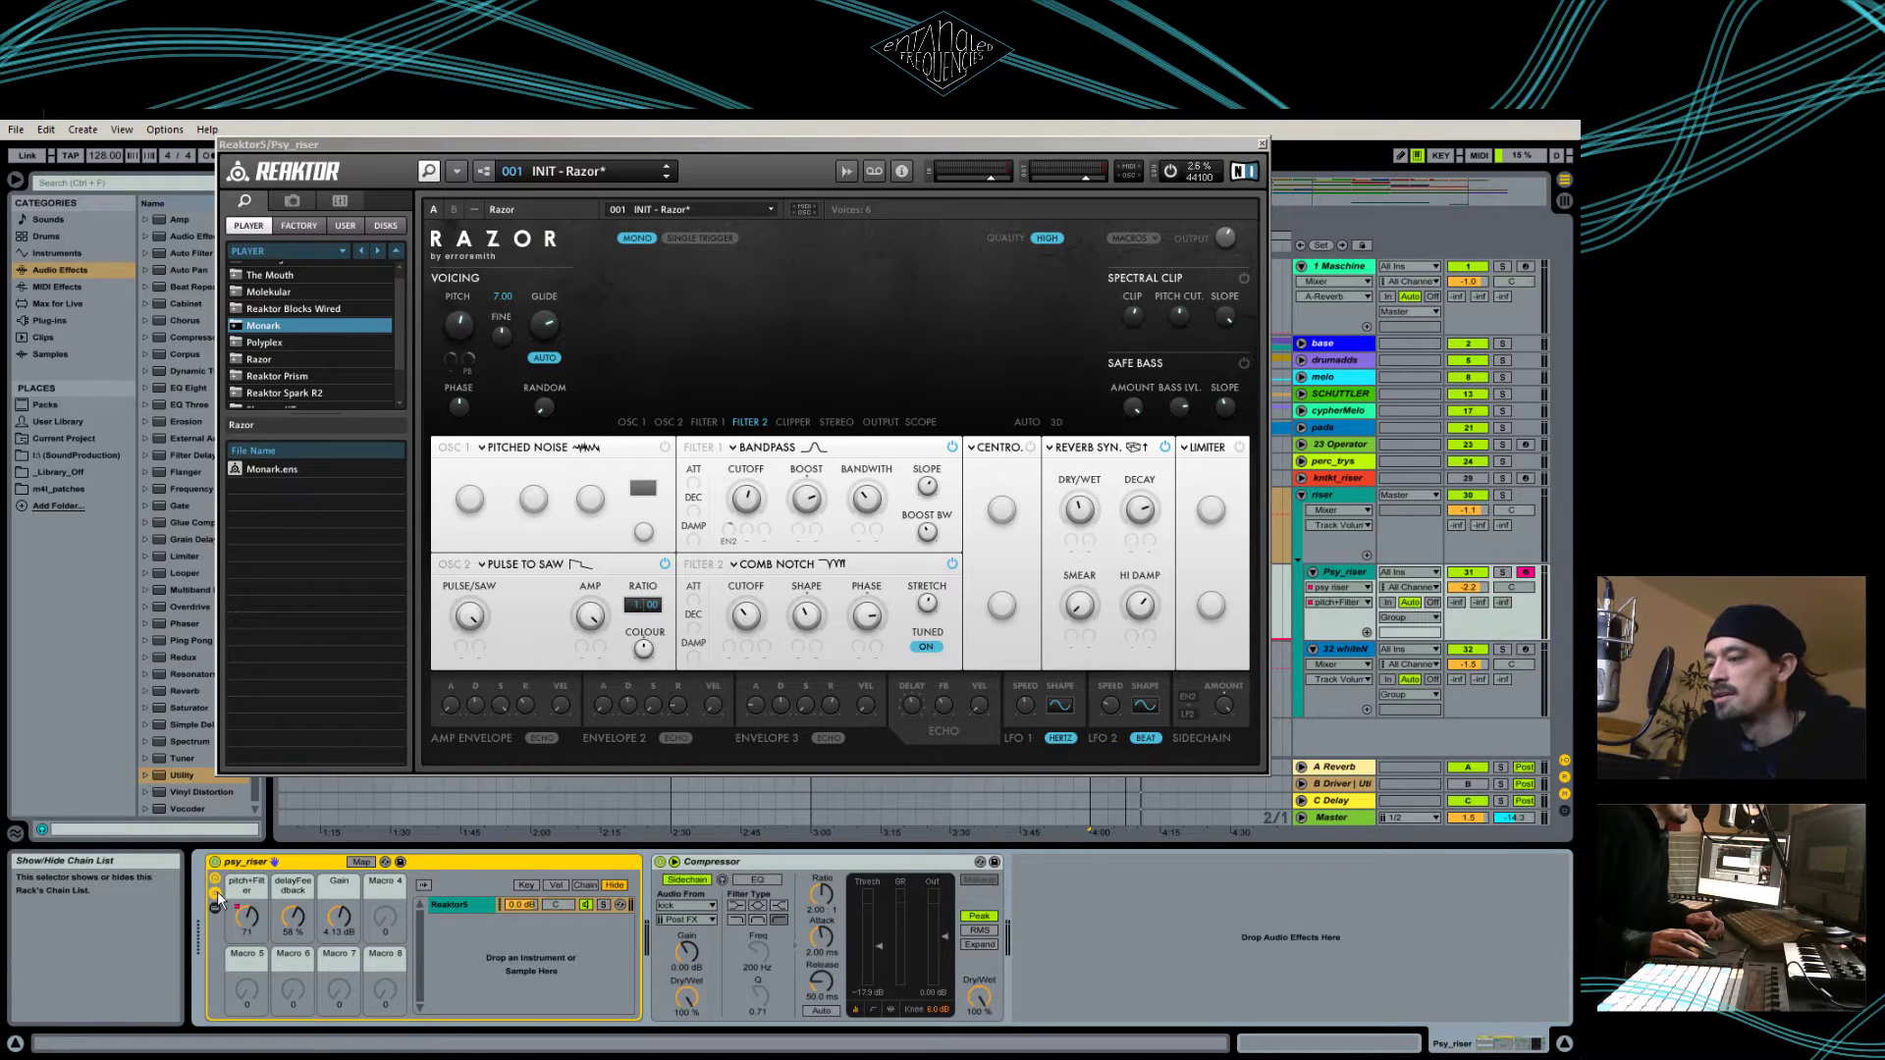
click(217, 893)
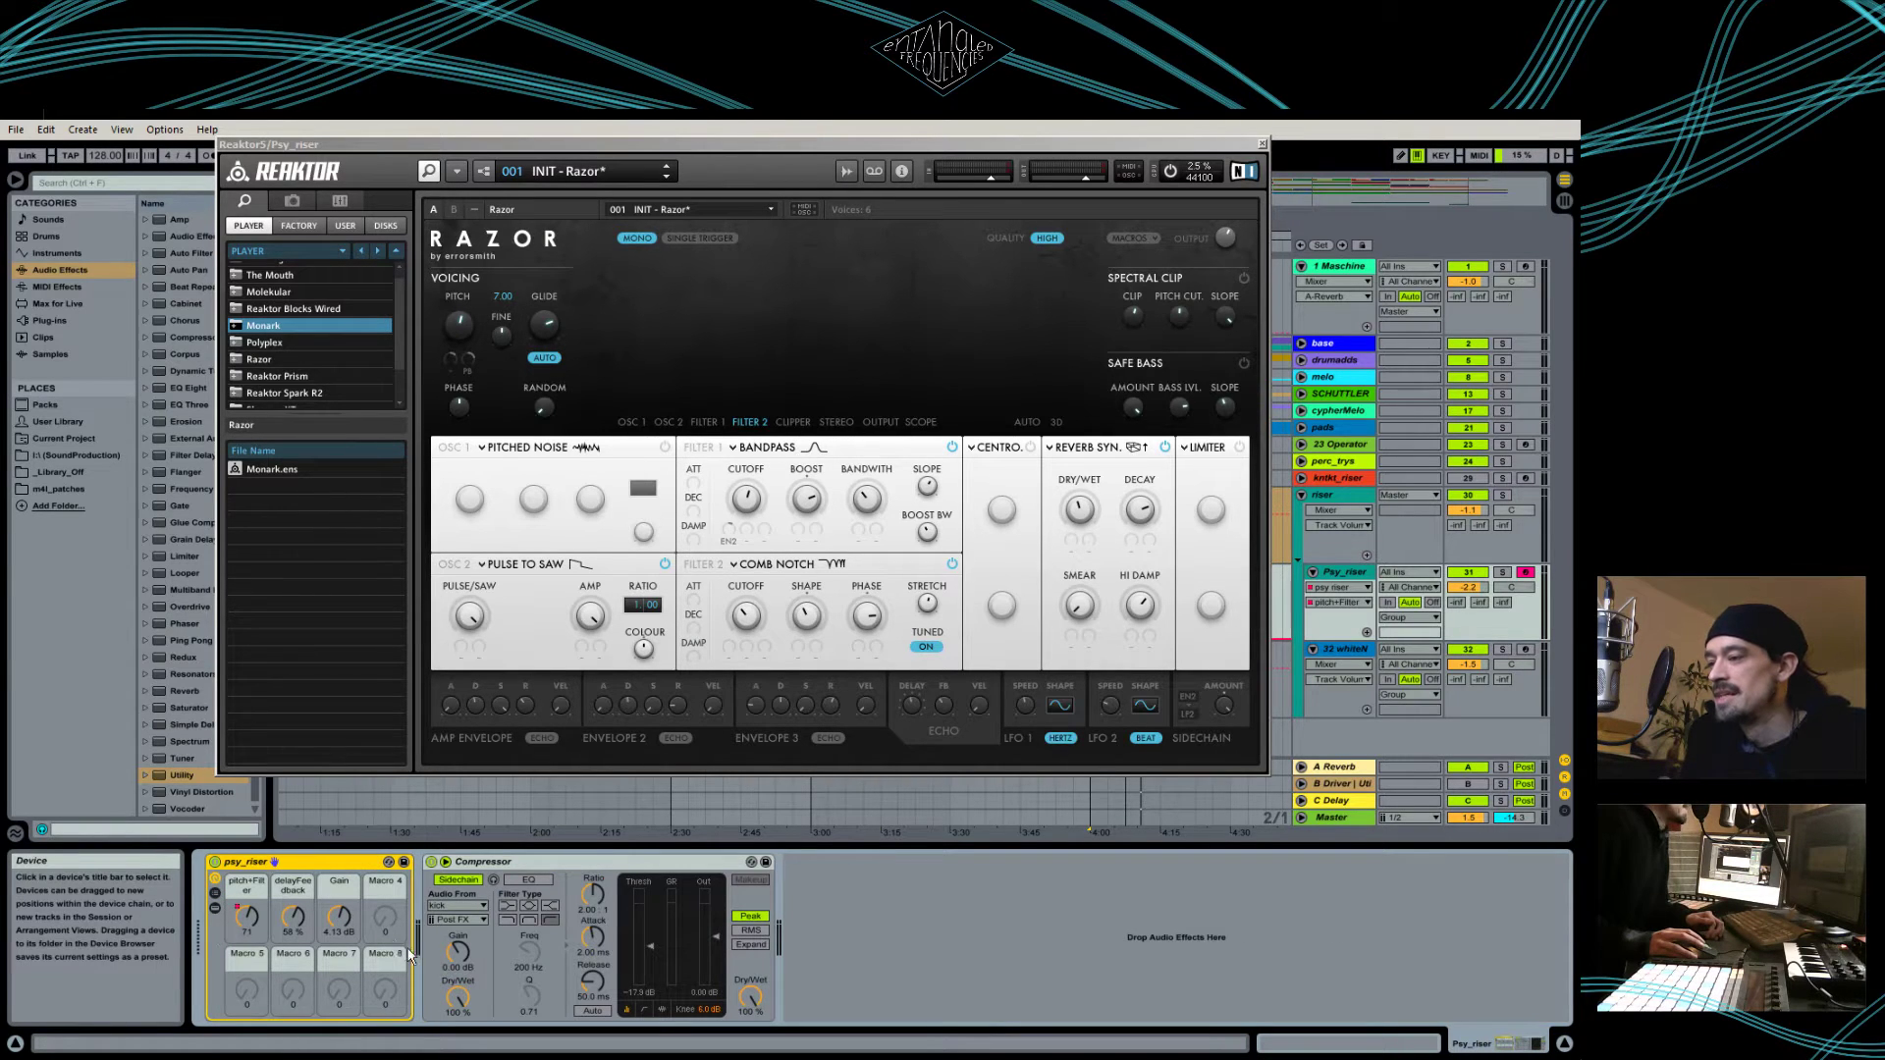
click(215, 909)
click(216, 892)
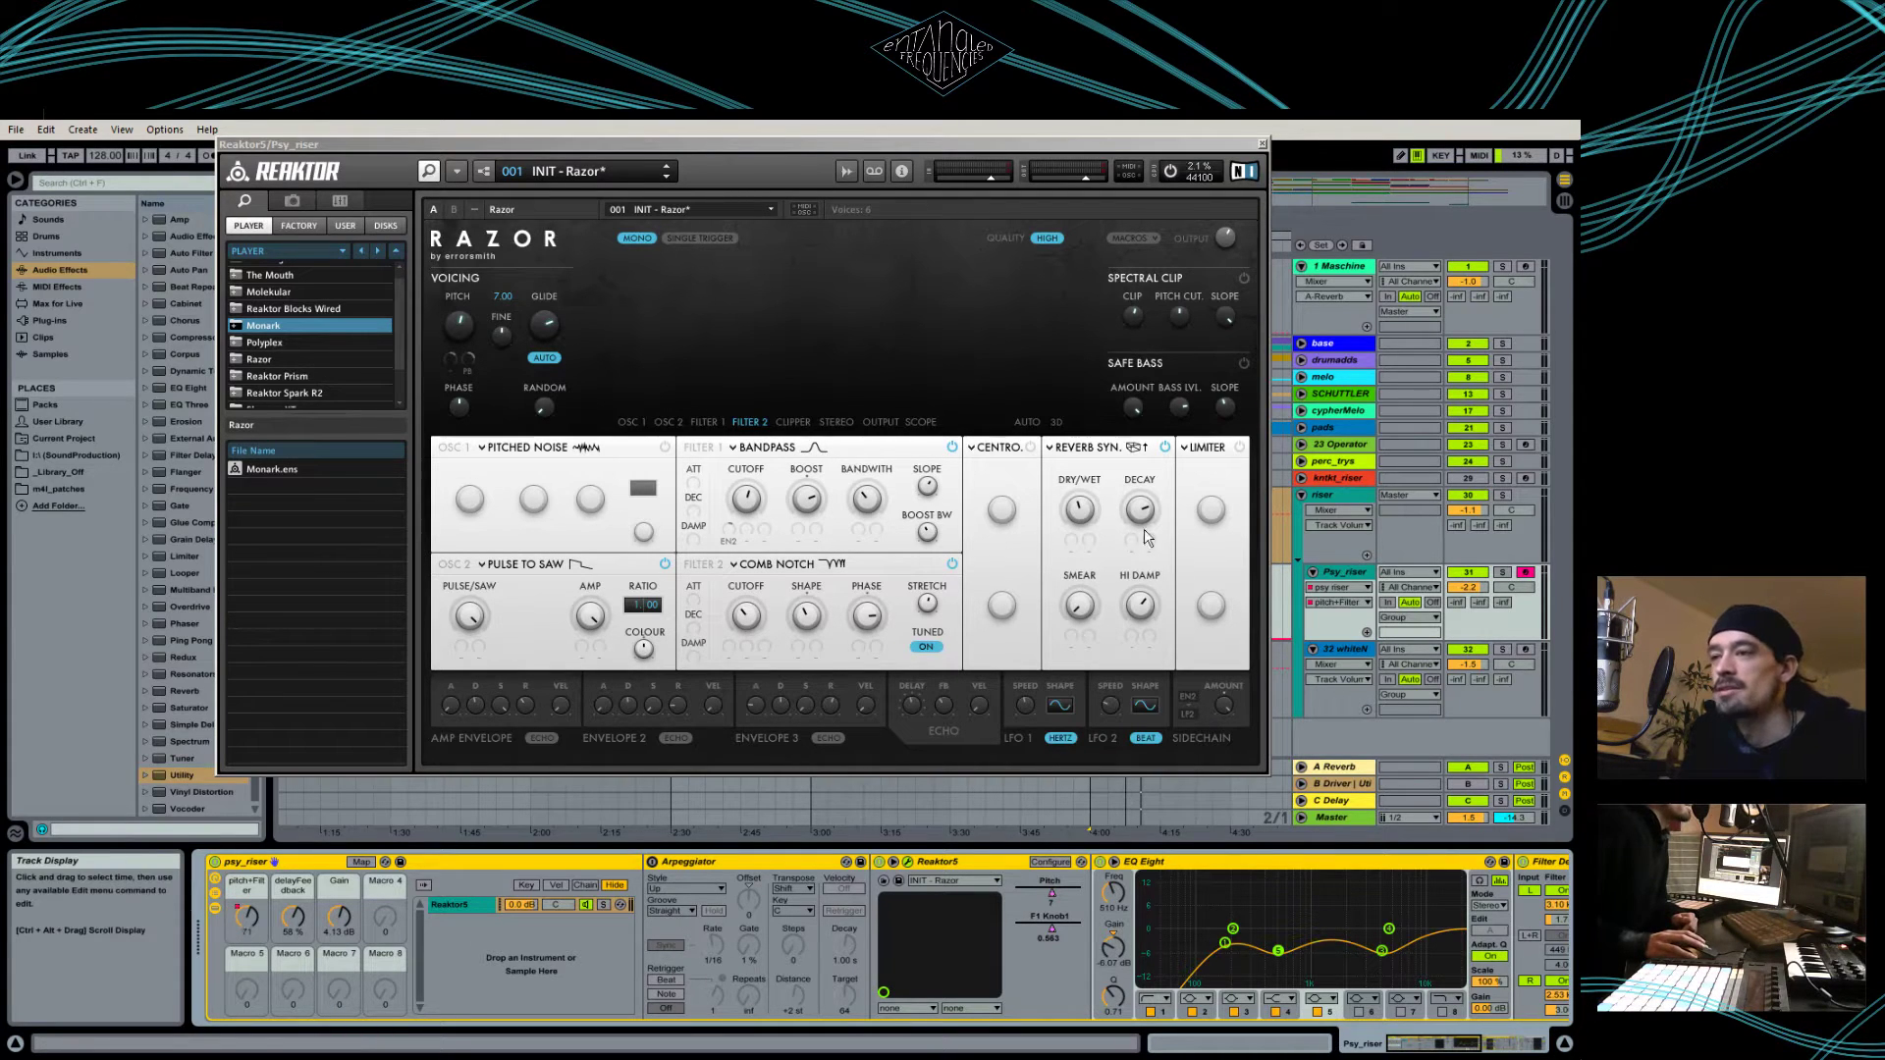
Step: Switch to the Session View with the plug-in window hidden, and open the riser clip on the Psy_riser track
drag(962, 154, 1007, 287)
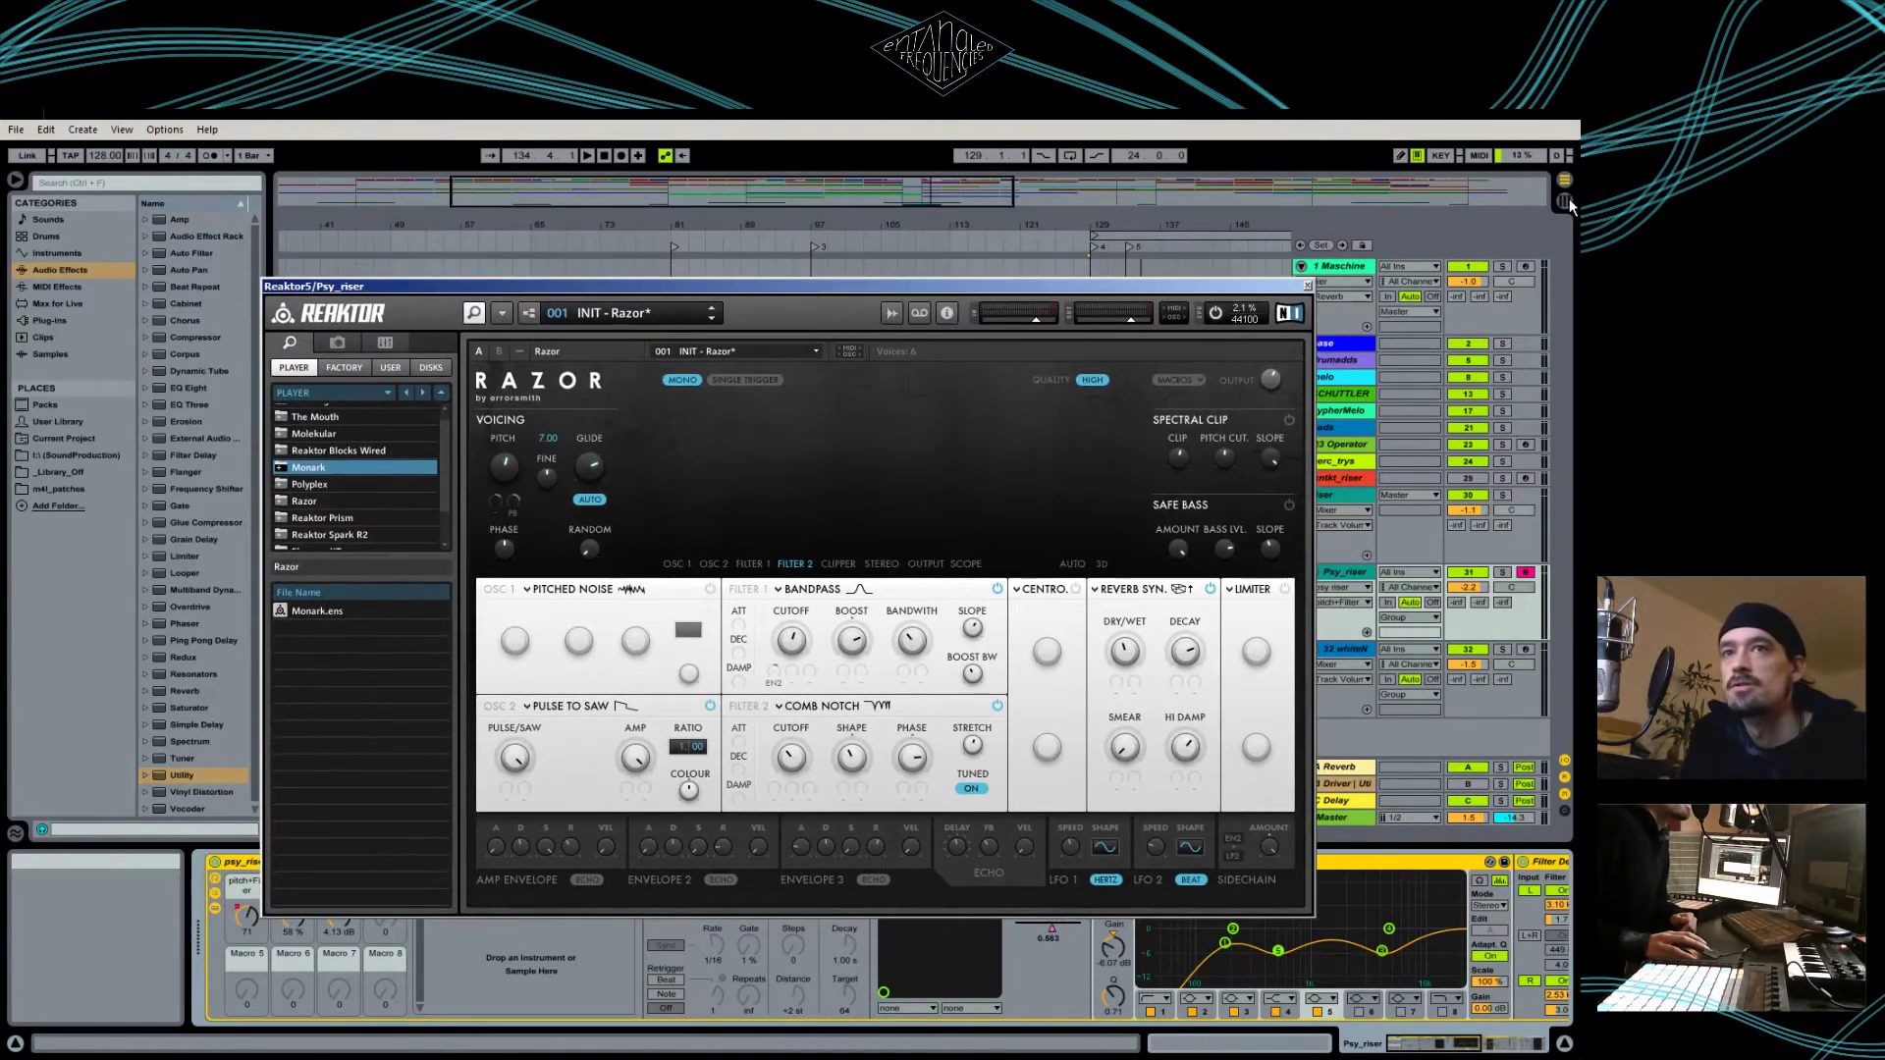
click(1568, 198)
drag(1139, 290, 1162, 324)
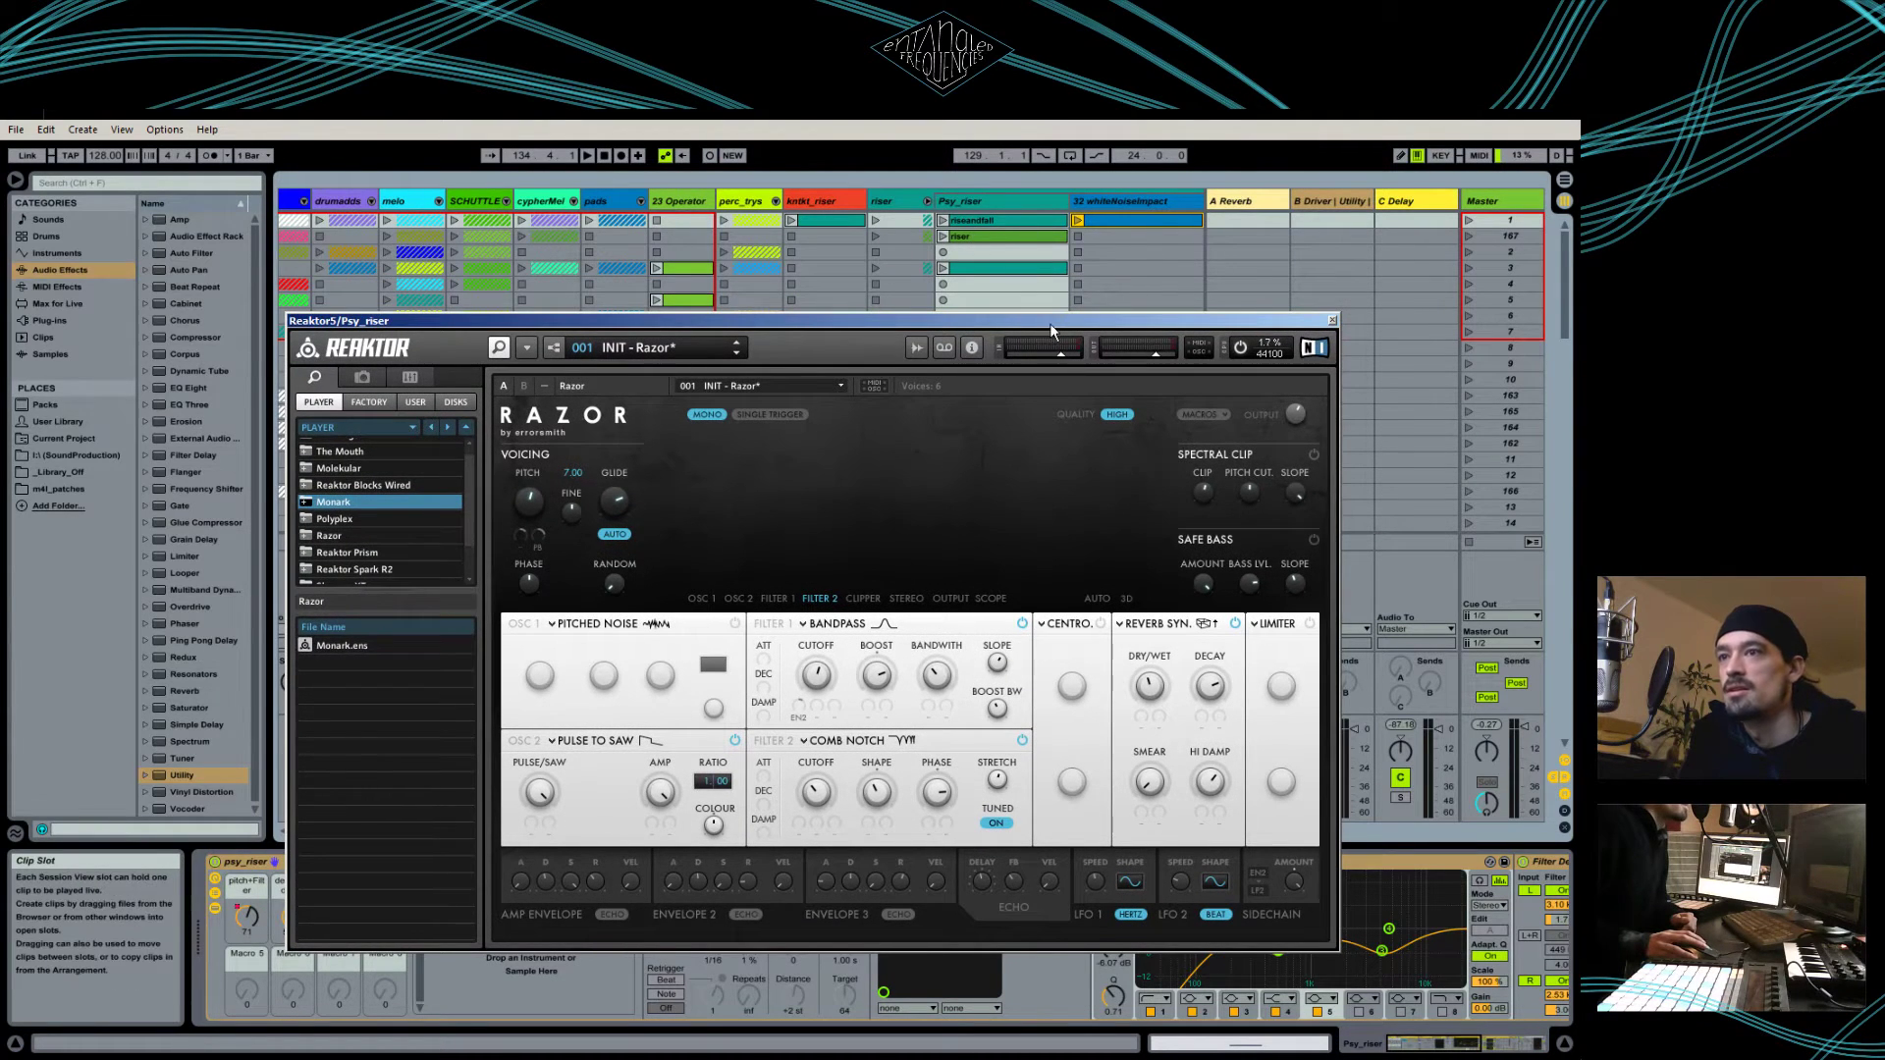
key(ctrl+alt+p)
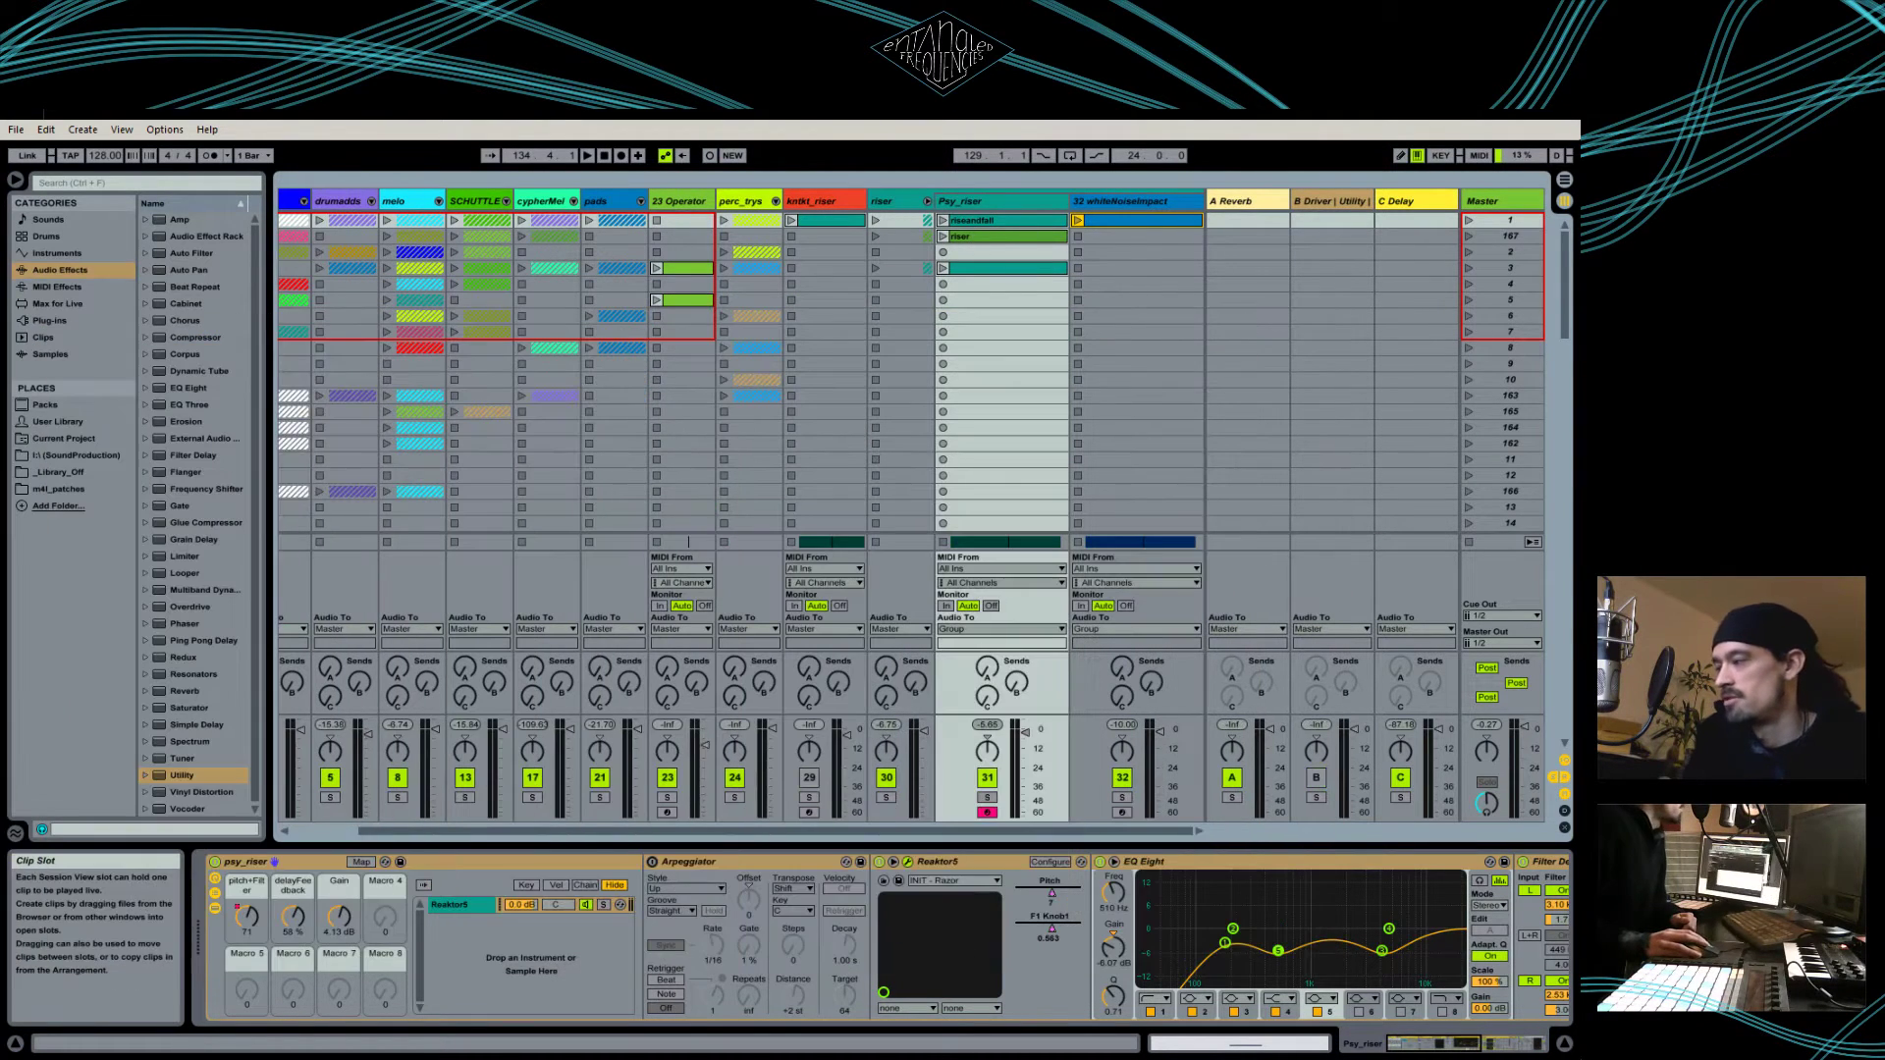
click(985, 236)
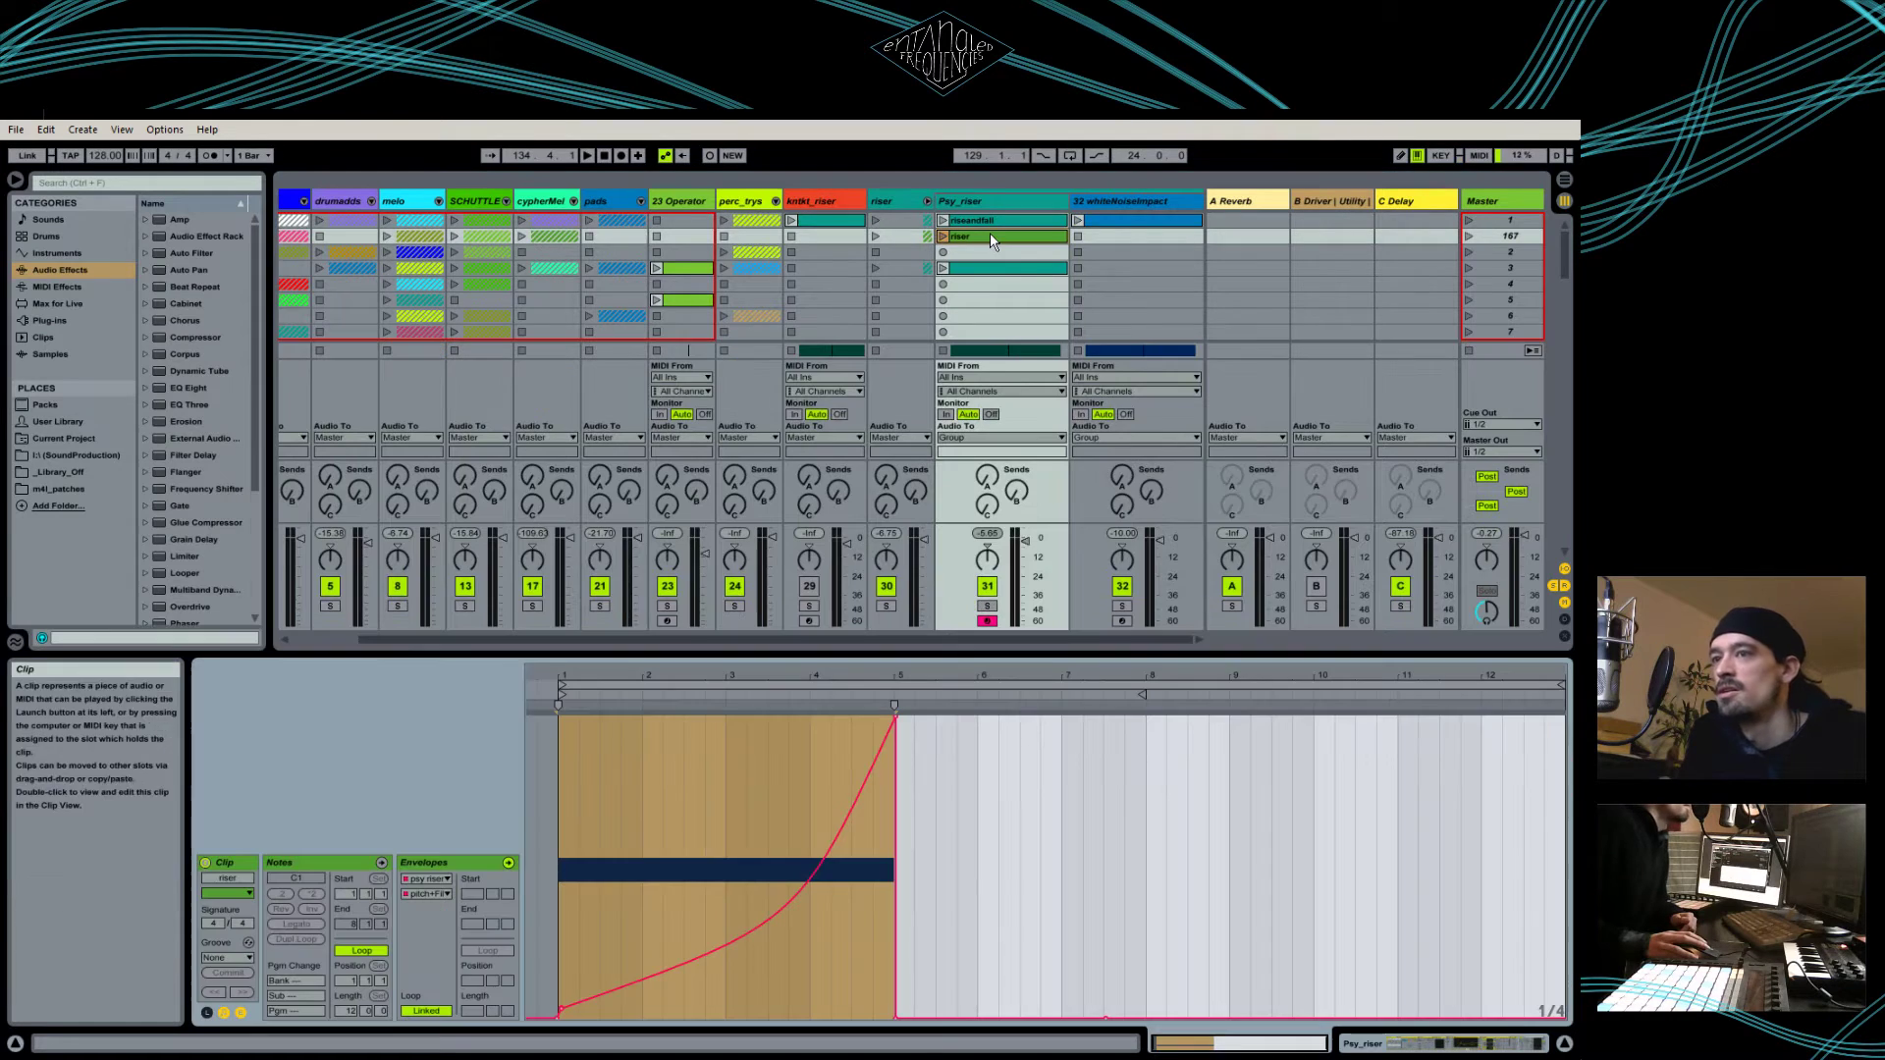
Step: Solo the Psy_riser track and launch its riser clip with the clip's pitch+Filter envelope in view
click(987, 607)
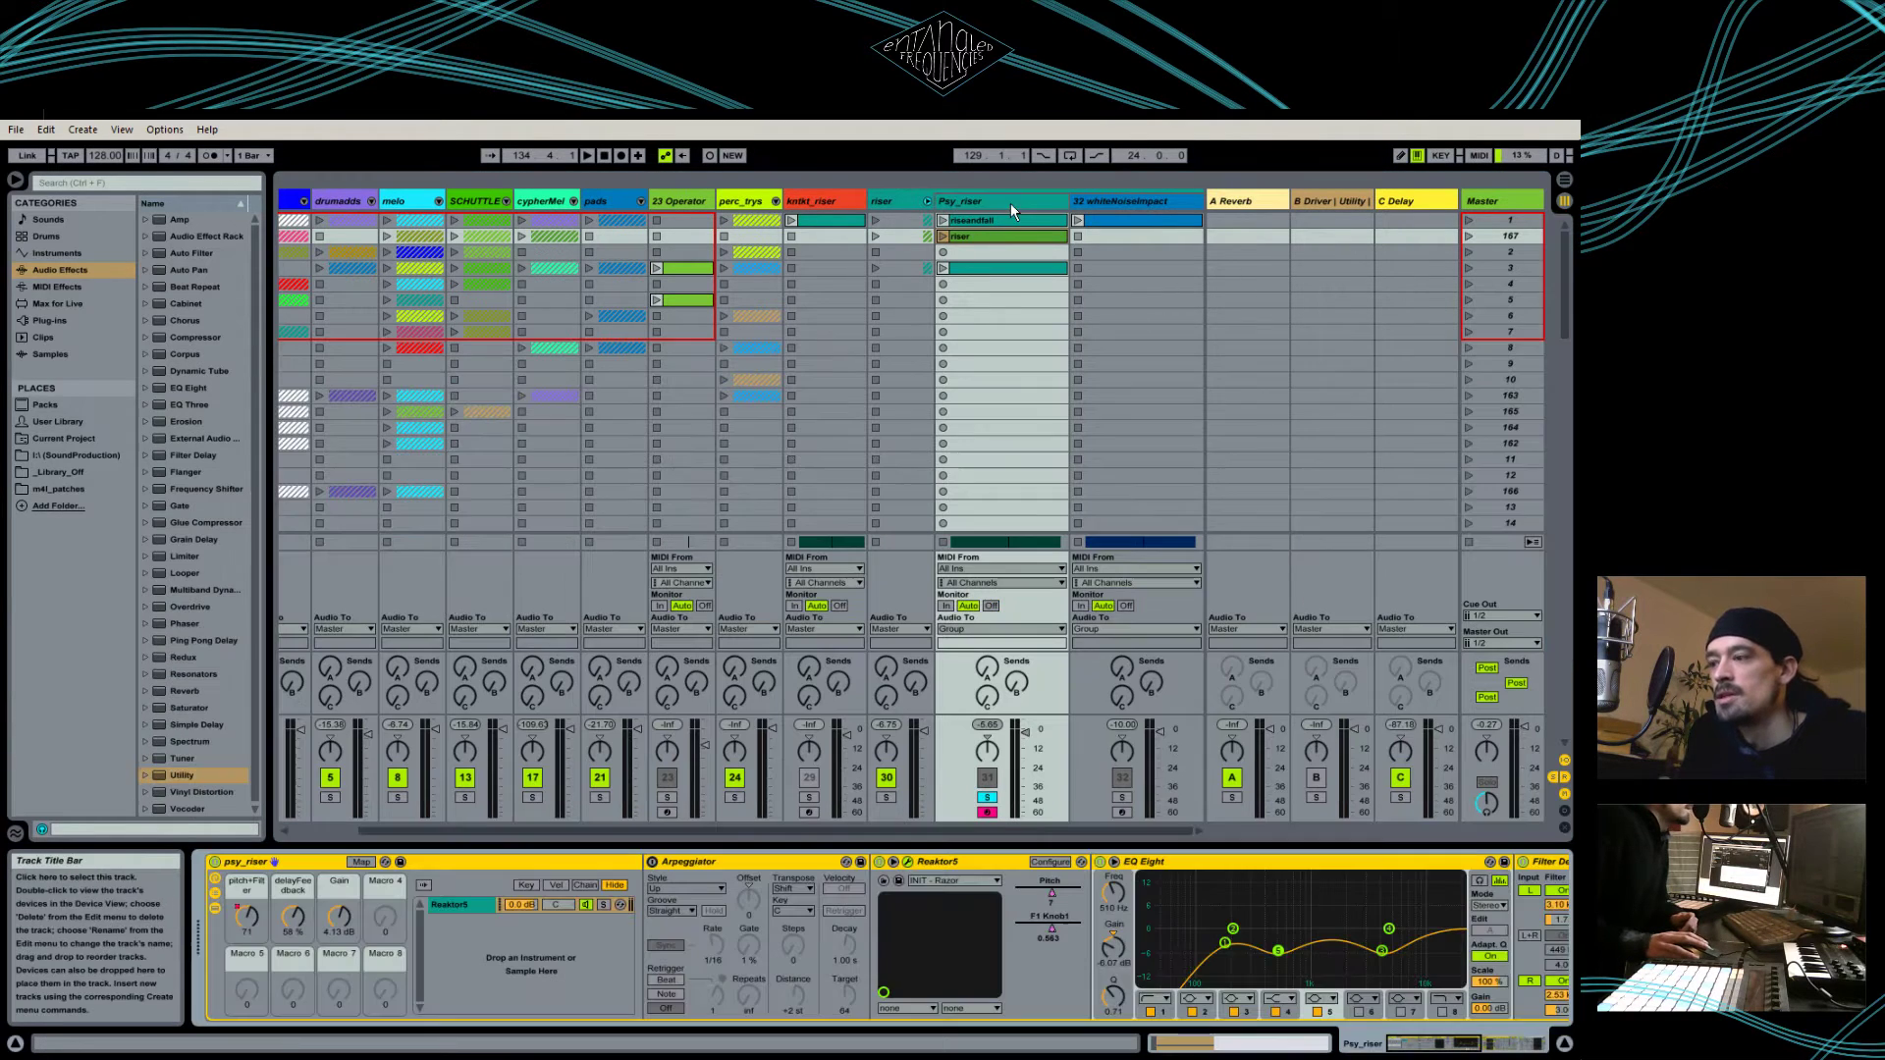
click(1010, 203)
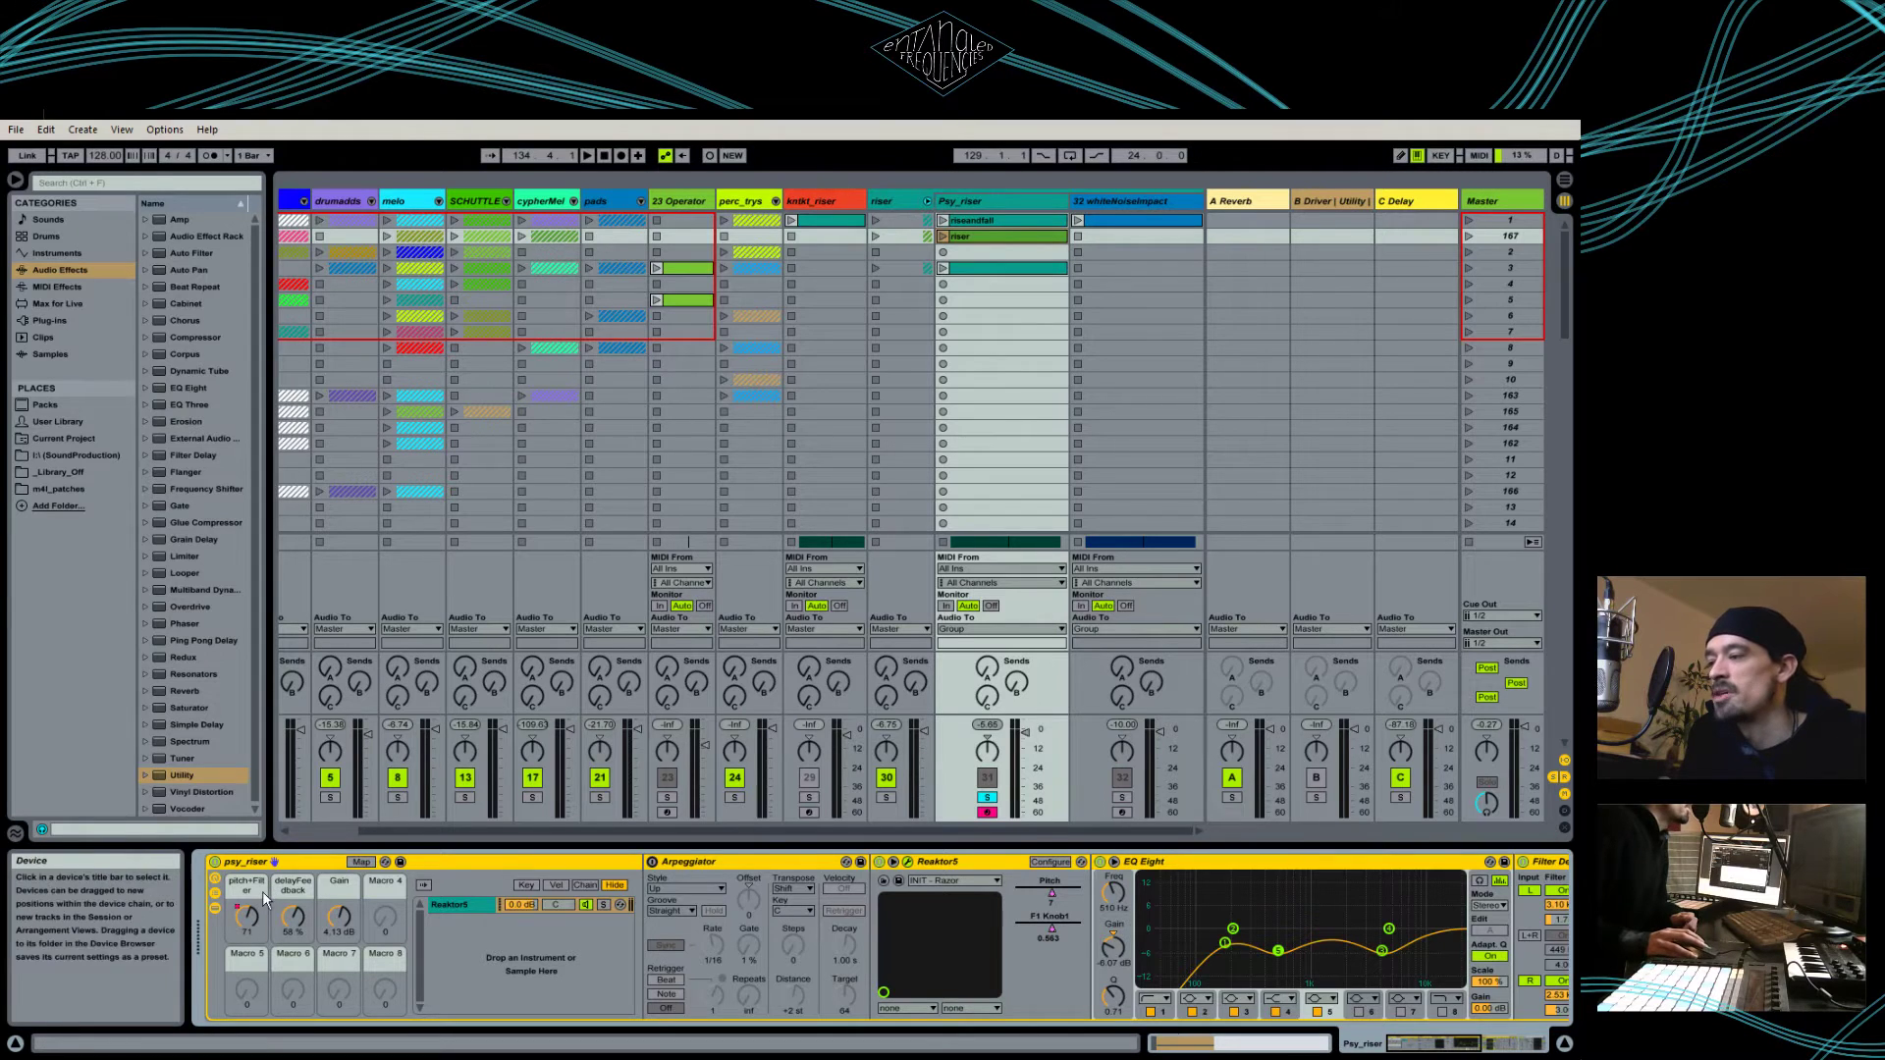
click(1025, 239)
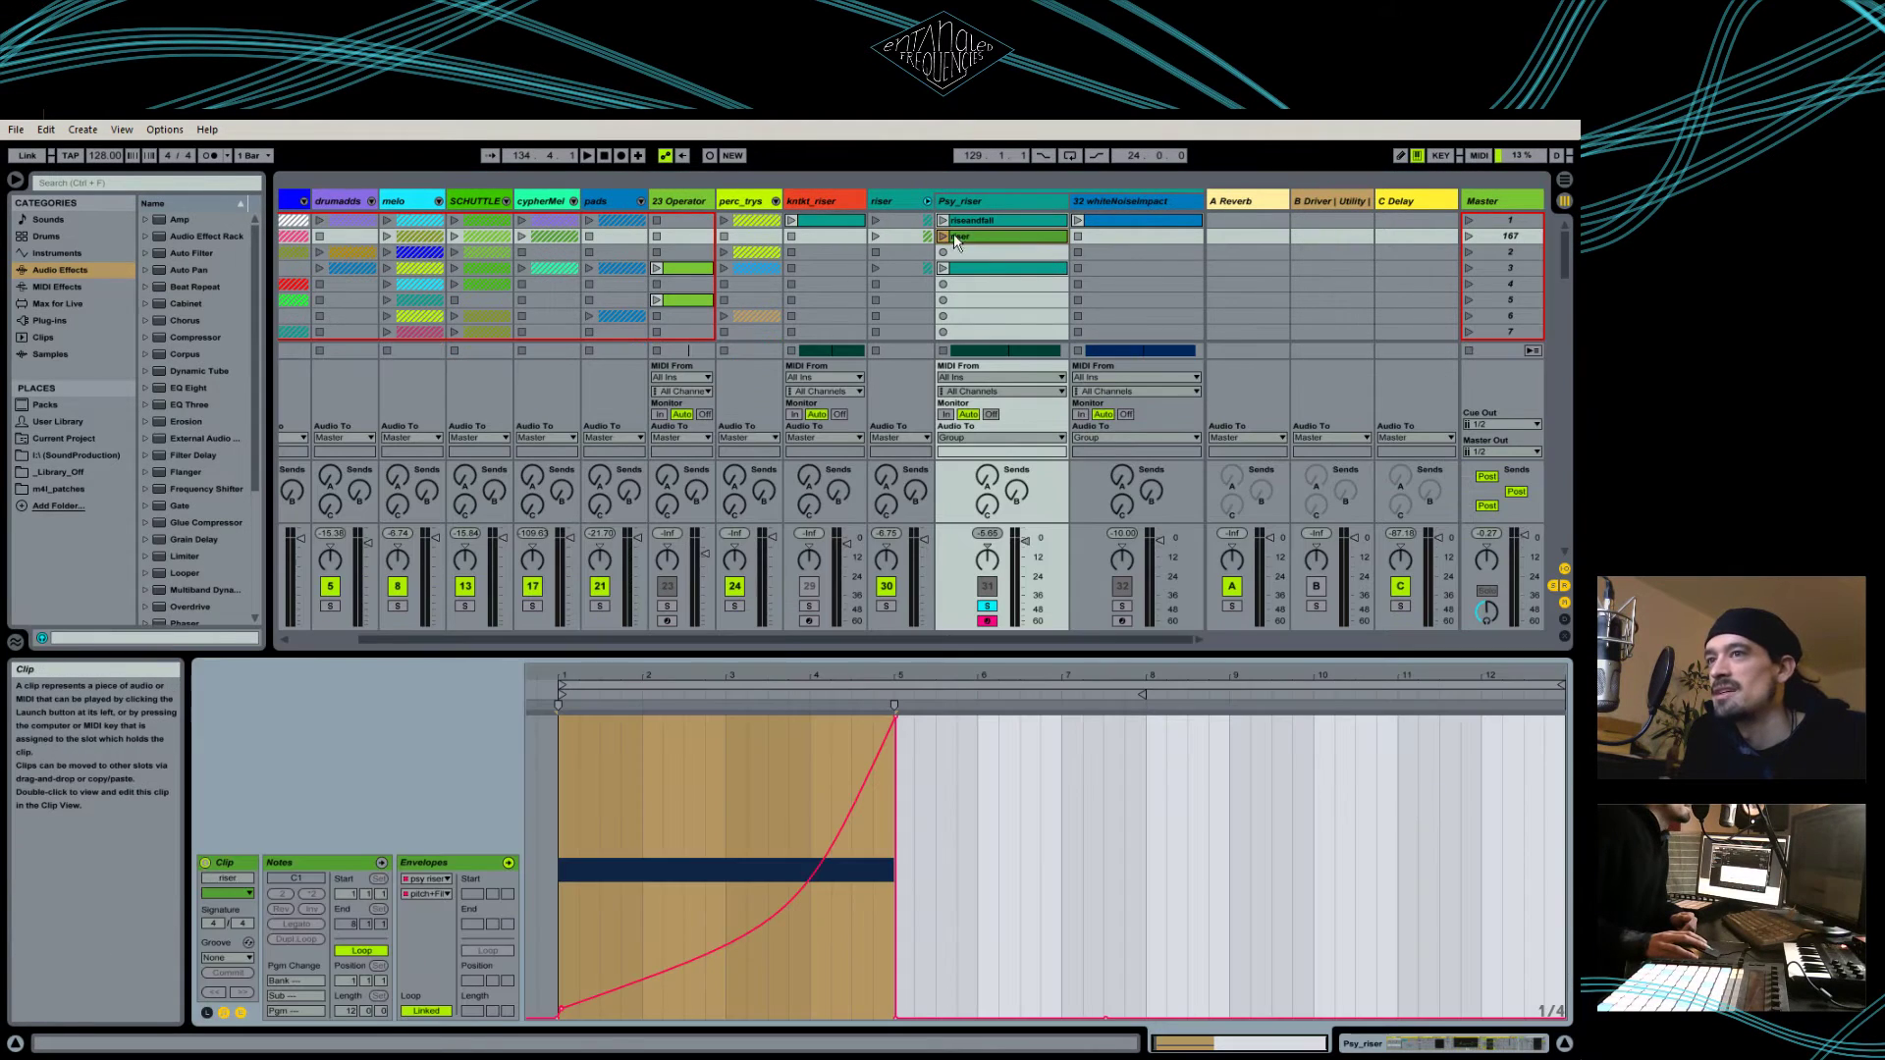
click(942, 237)
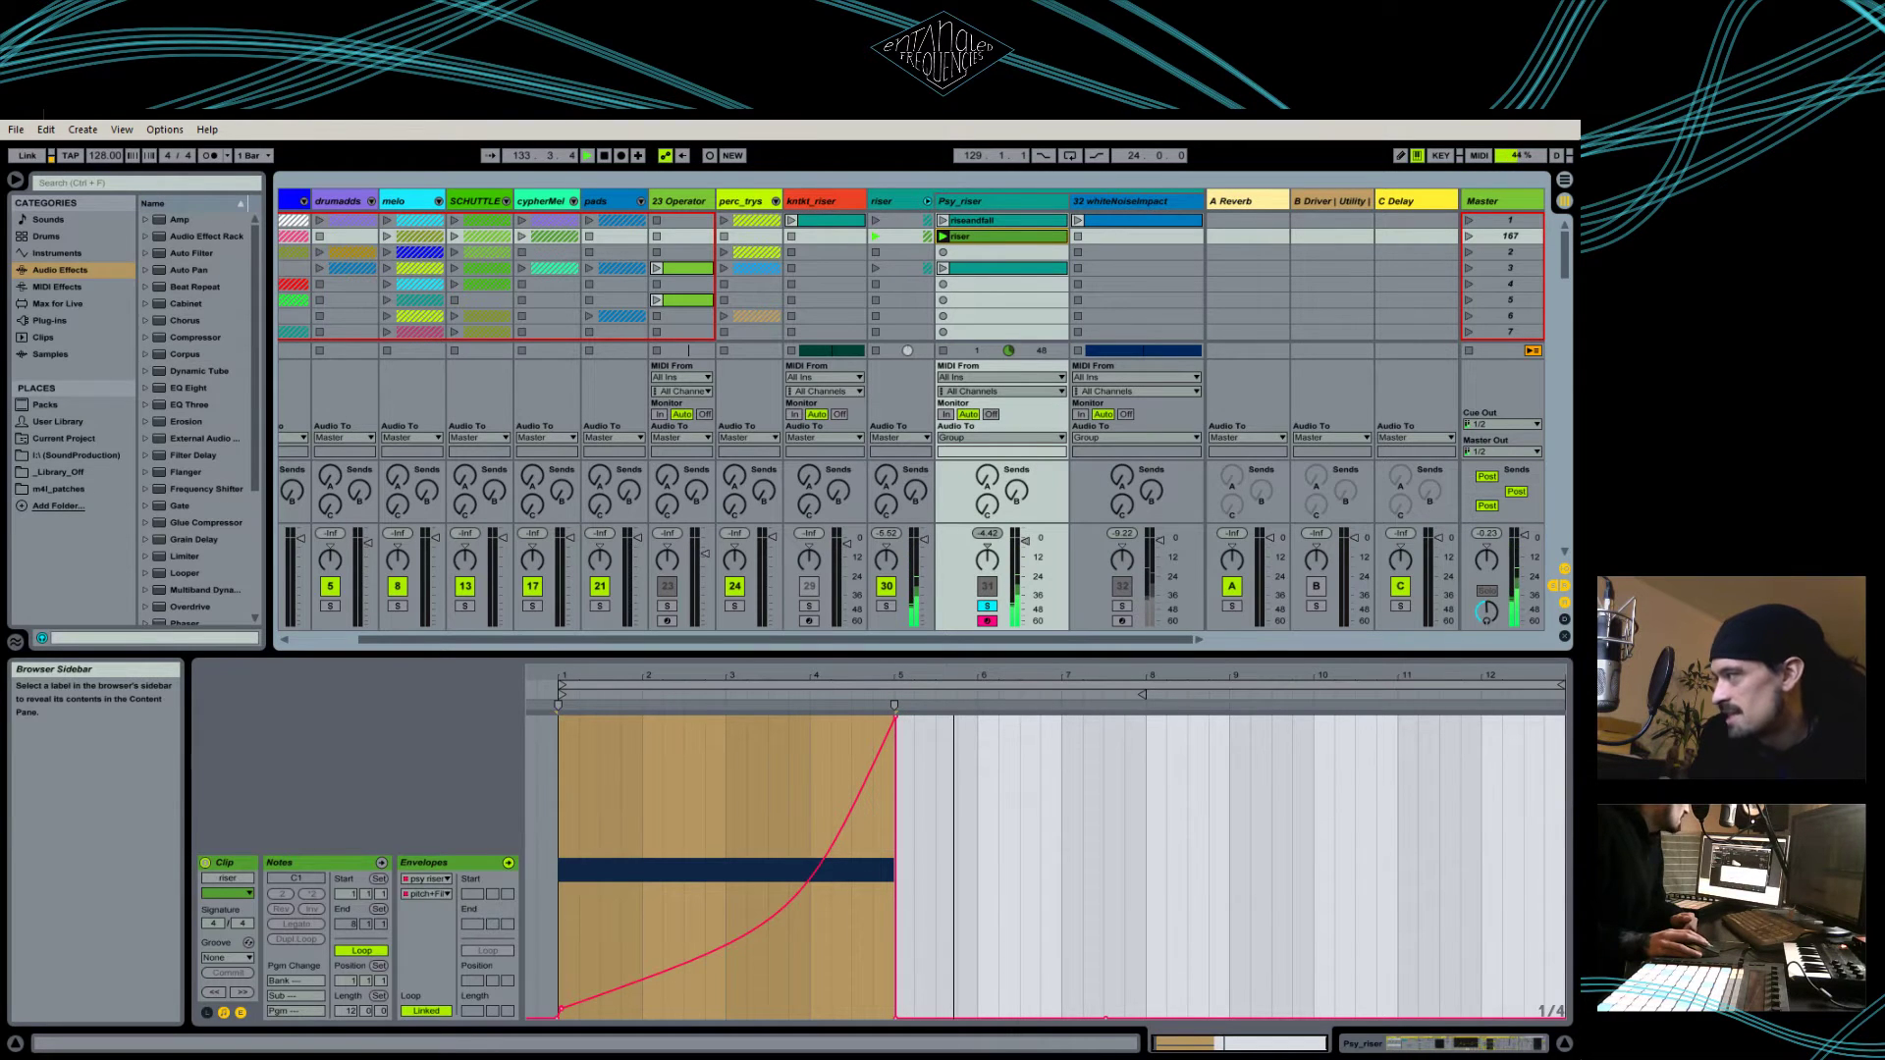
Step: Bring back the Razor window, watch its Pitch and Bandpass Cutoff move while the riser clip plays, and stop playback
drag(0, 275, 908, 321)
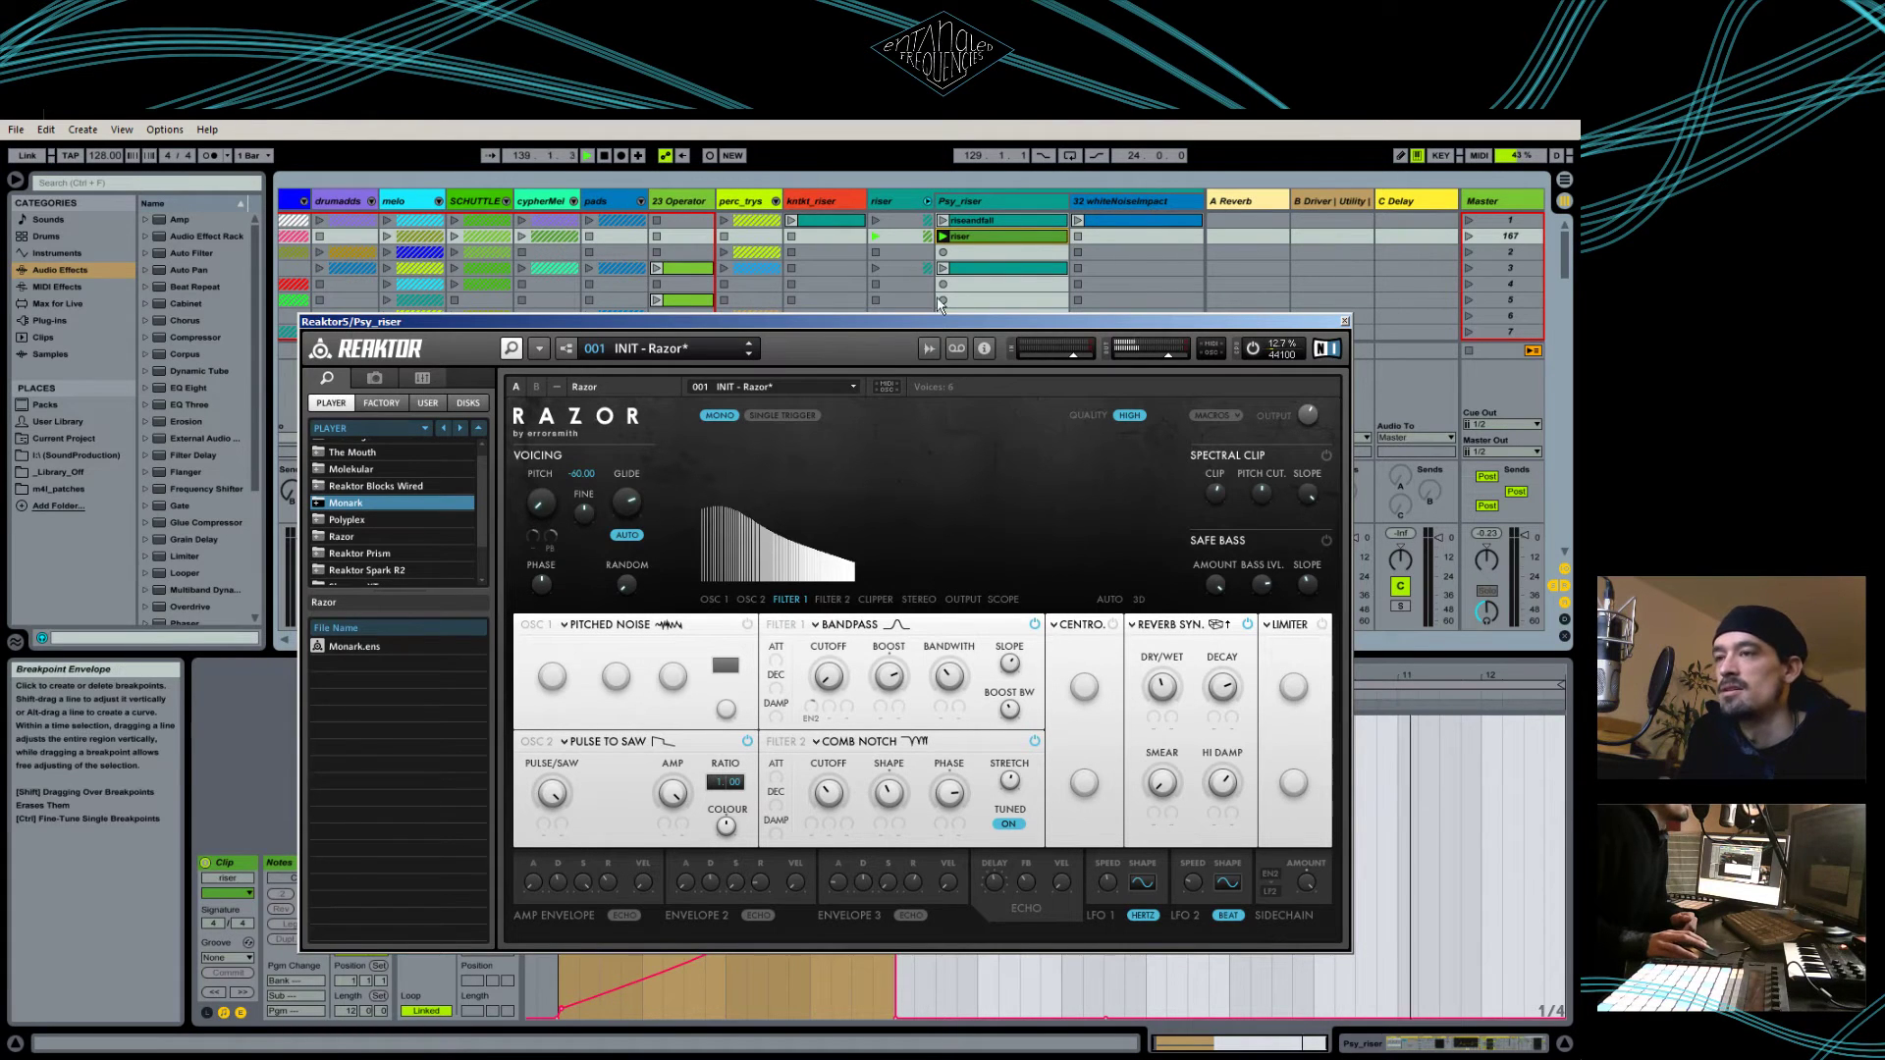
drag(948, 322, 969, 130)
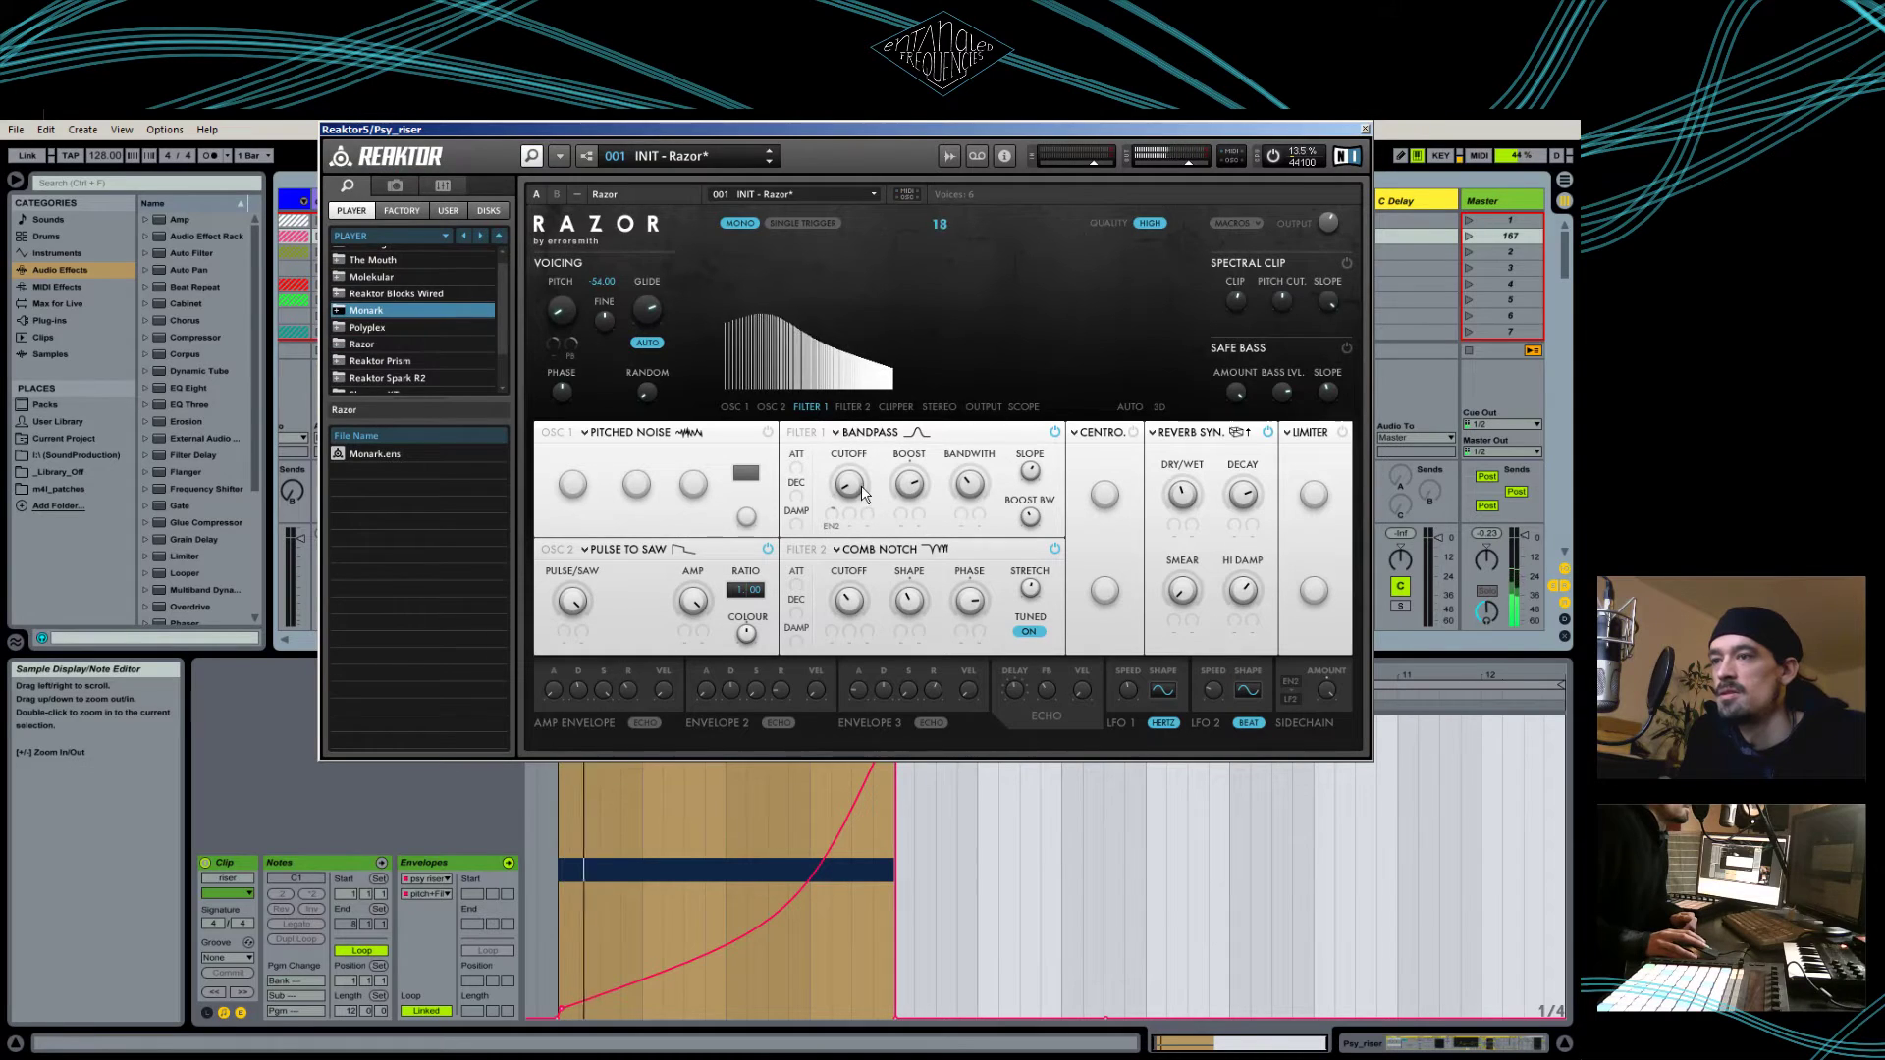
mouse_move(861, 491)
mouse_move(575, 322)
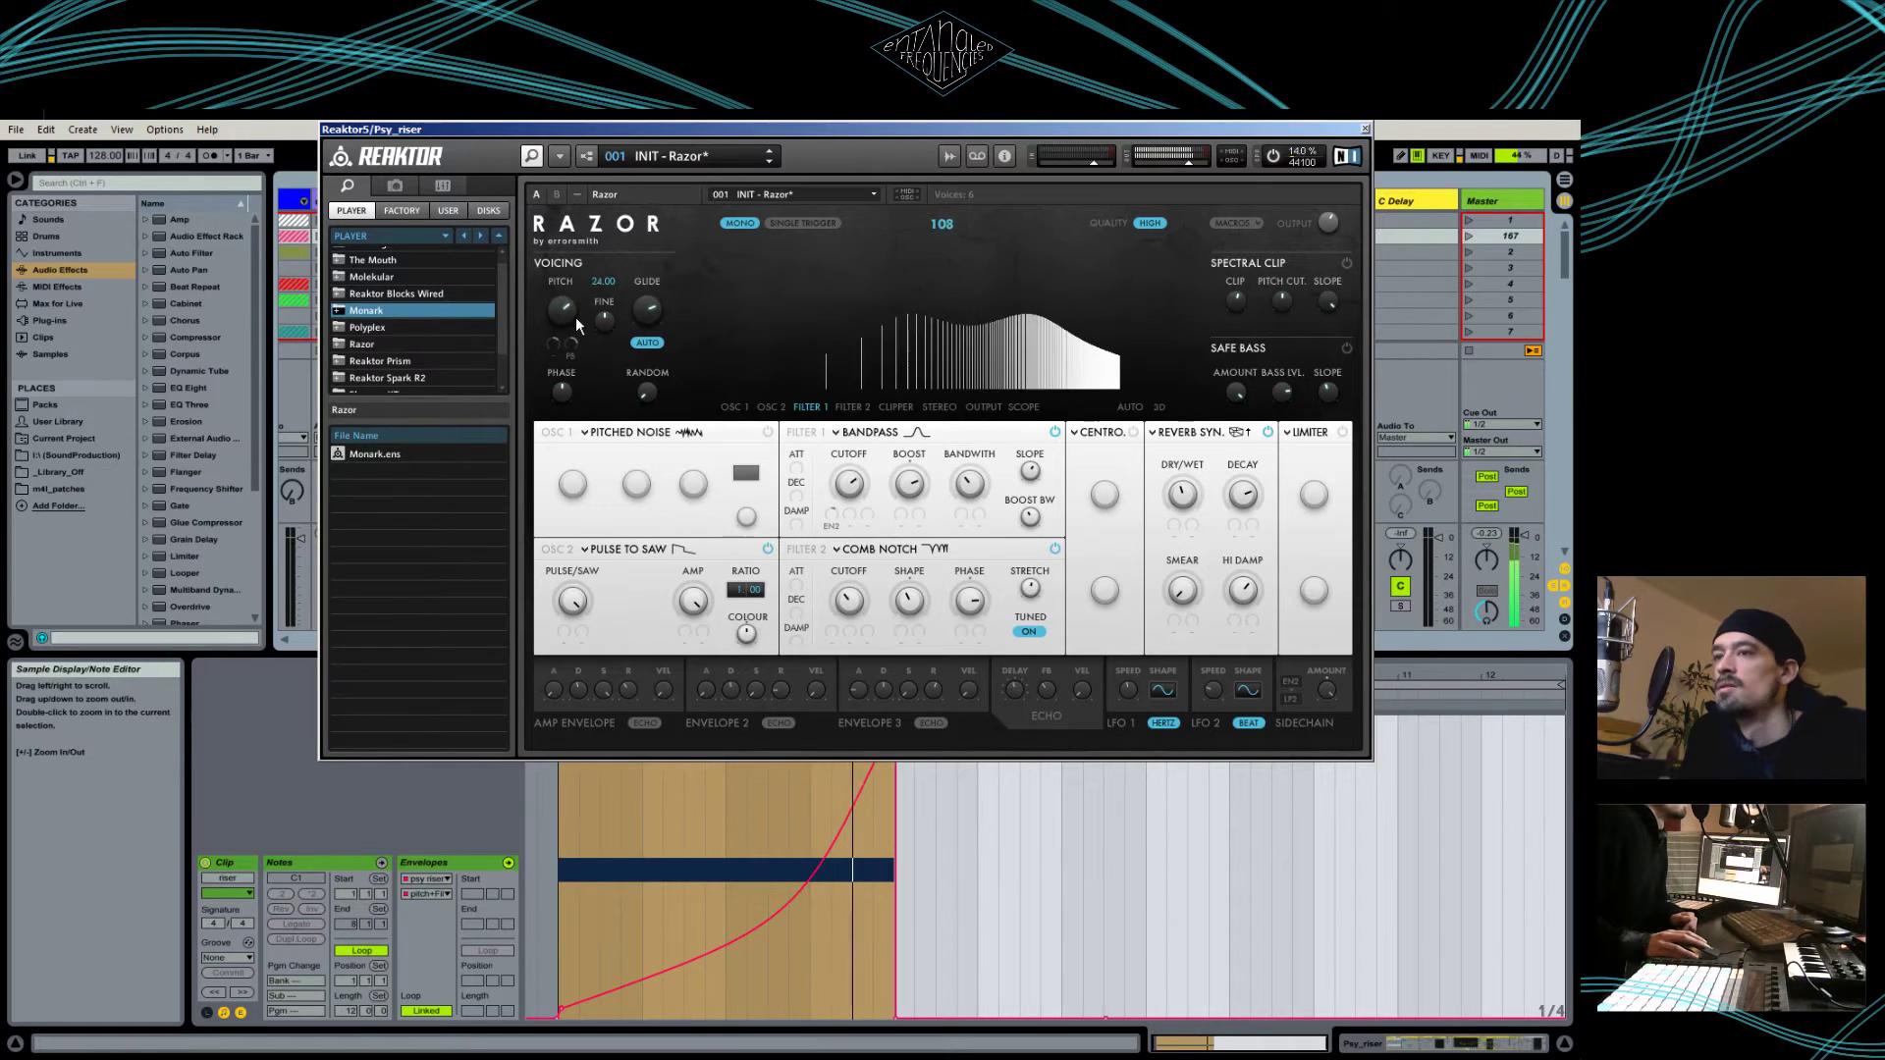
drag(864, 133, 873, 304)
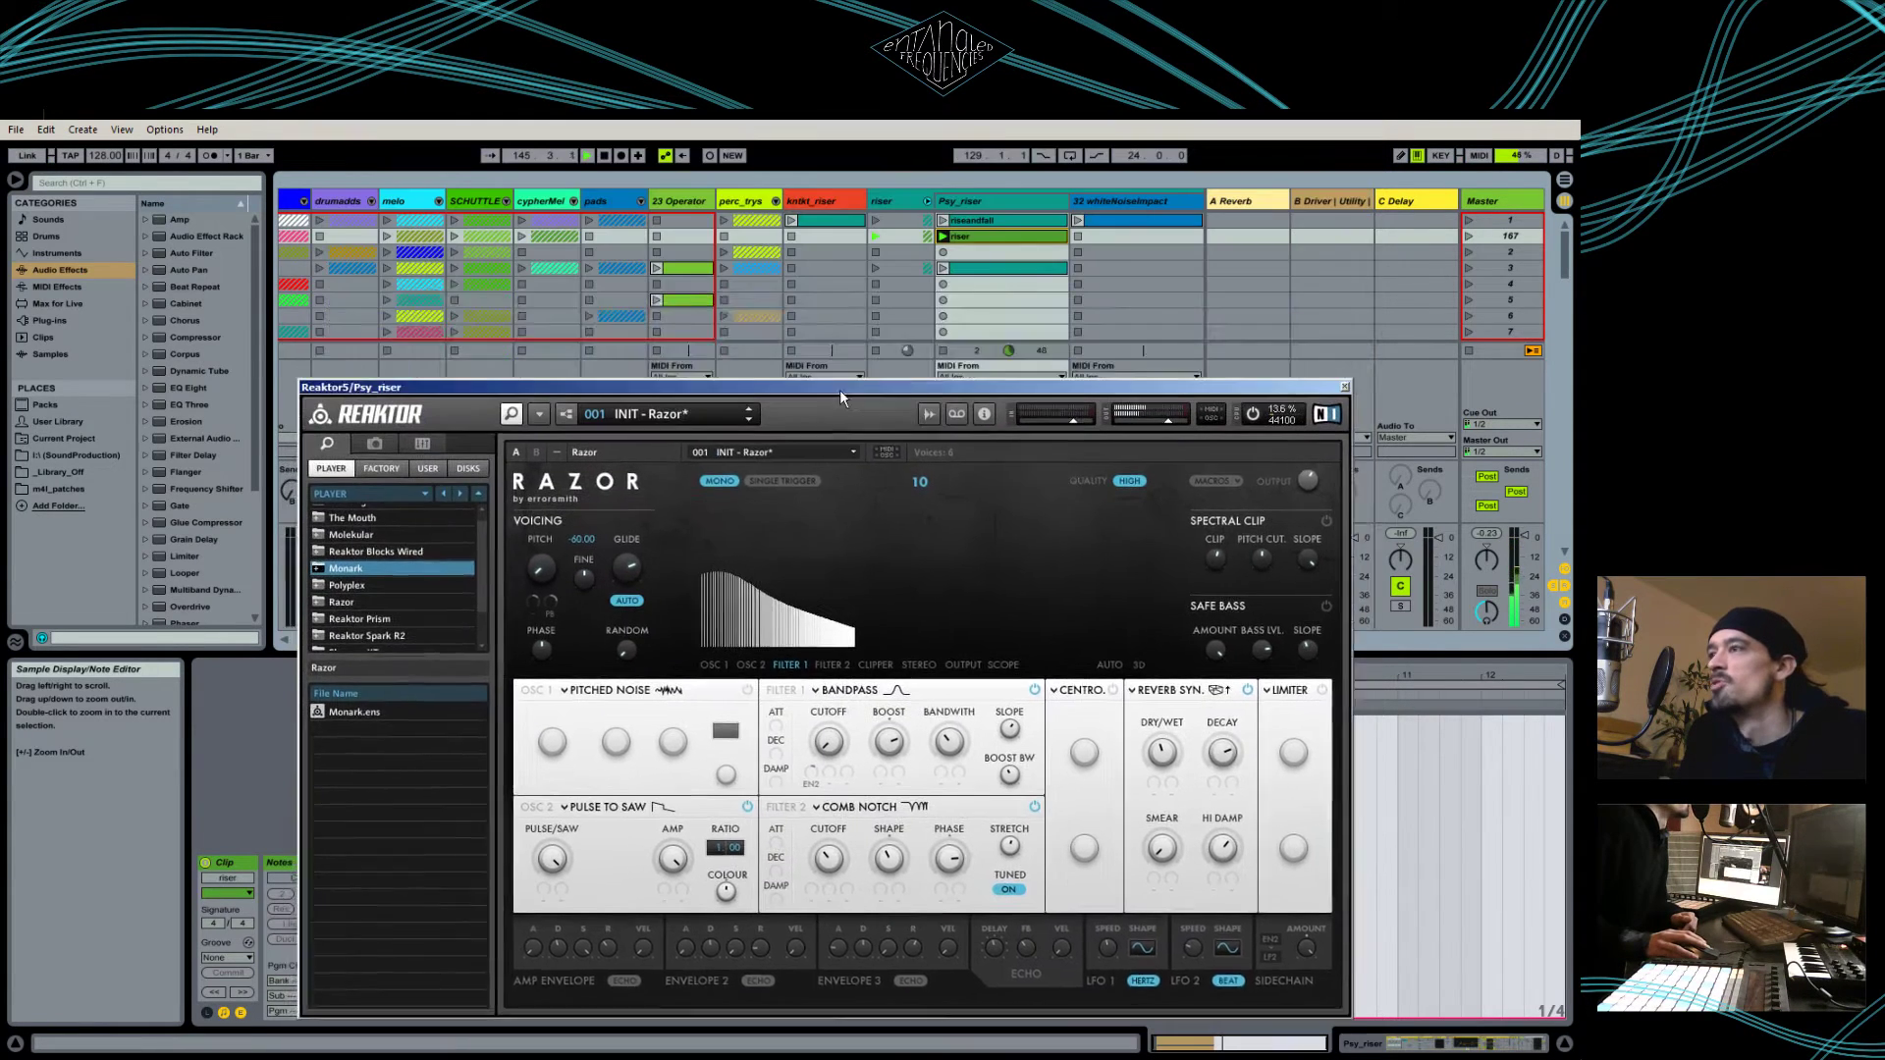
click(604, 155)
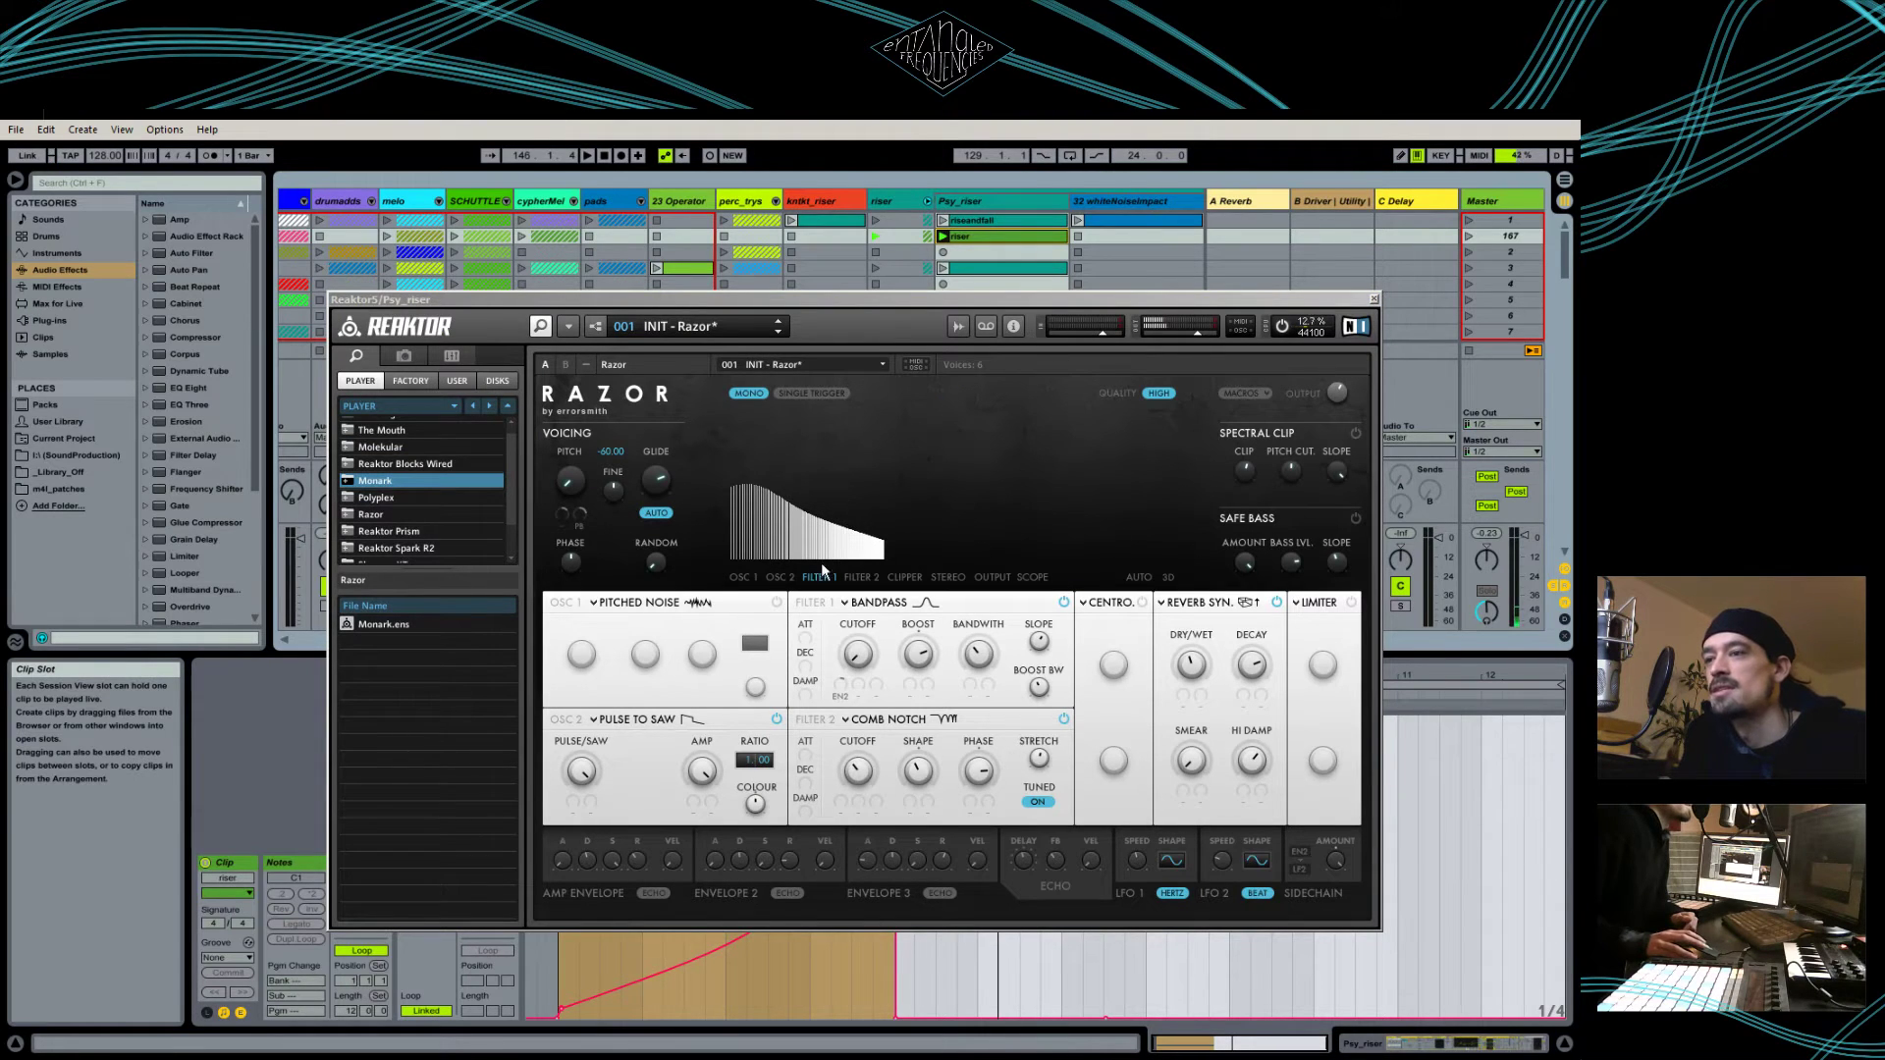
Step: Show the Filter 2 spectrum in Razor's display and switch the display back to Filter 1
click(860, 579)
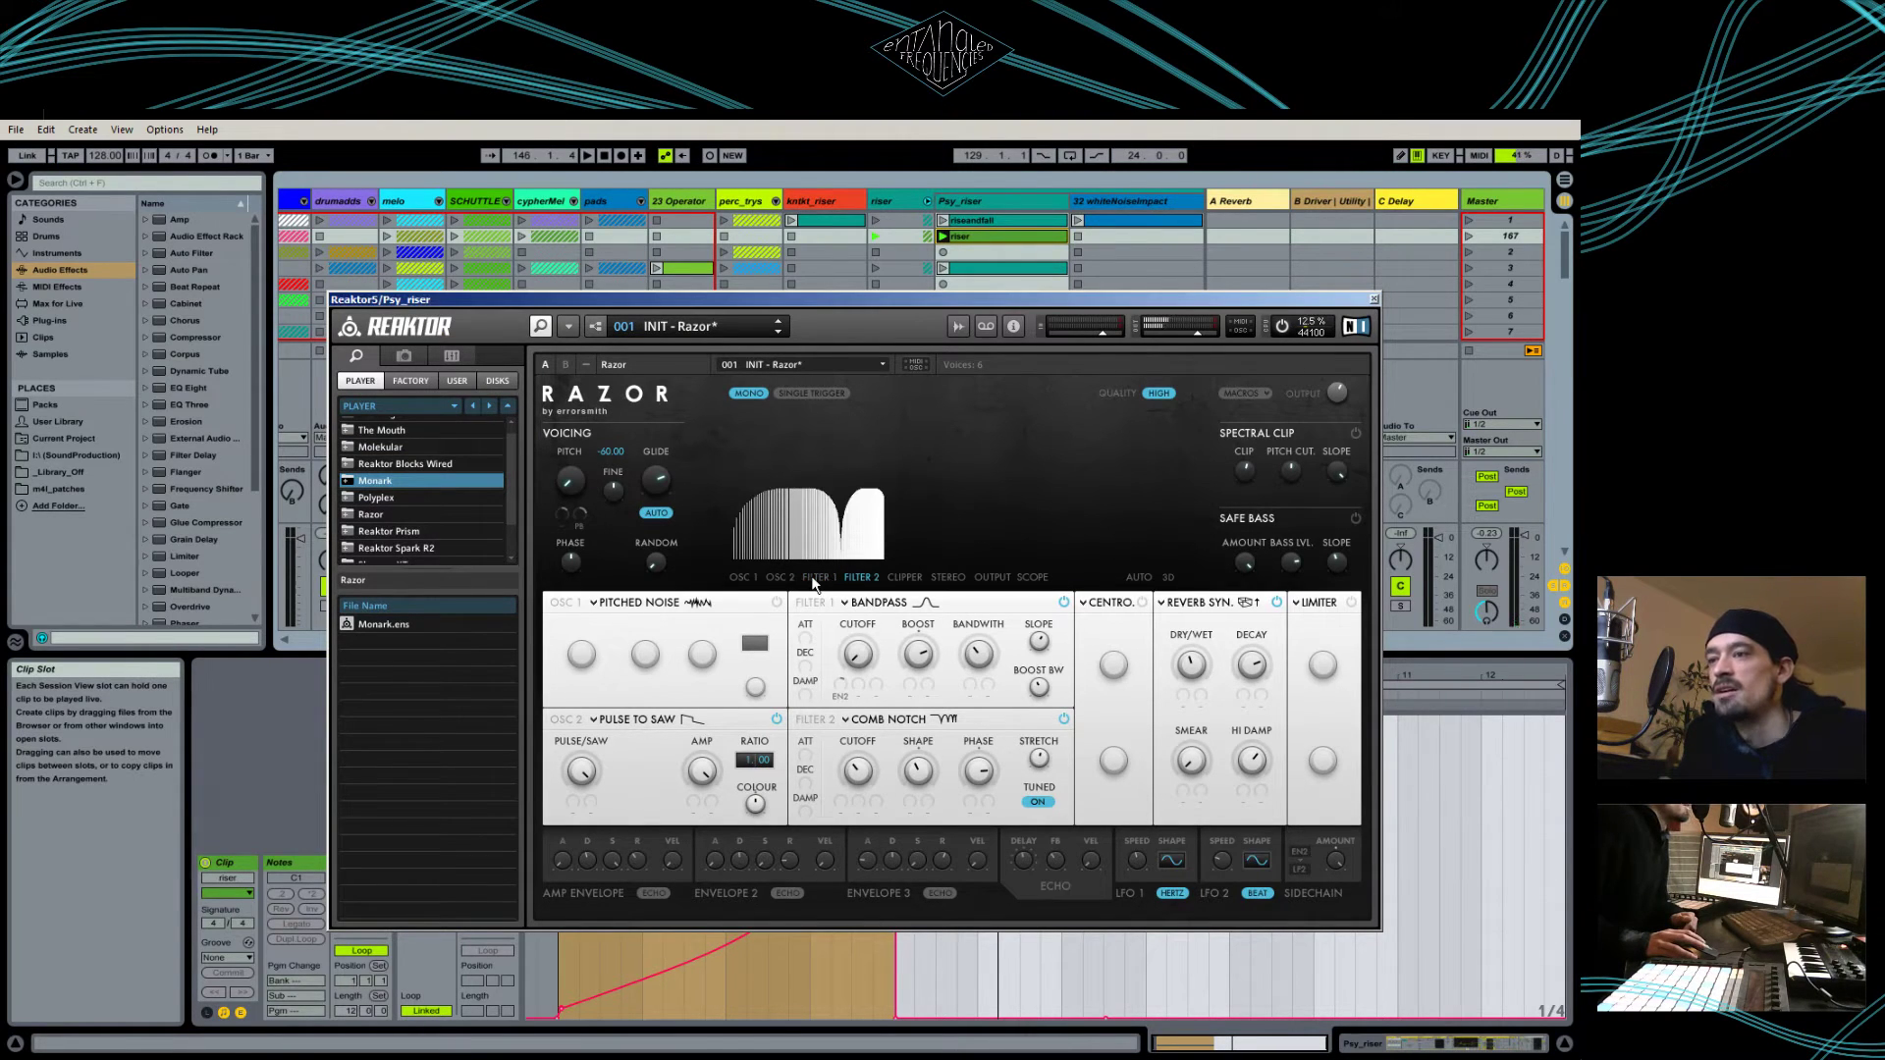
click(815, 579)
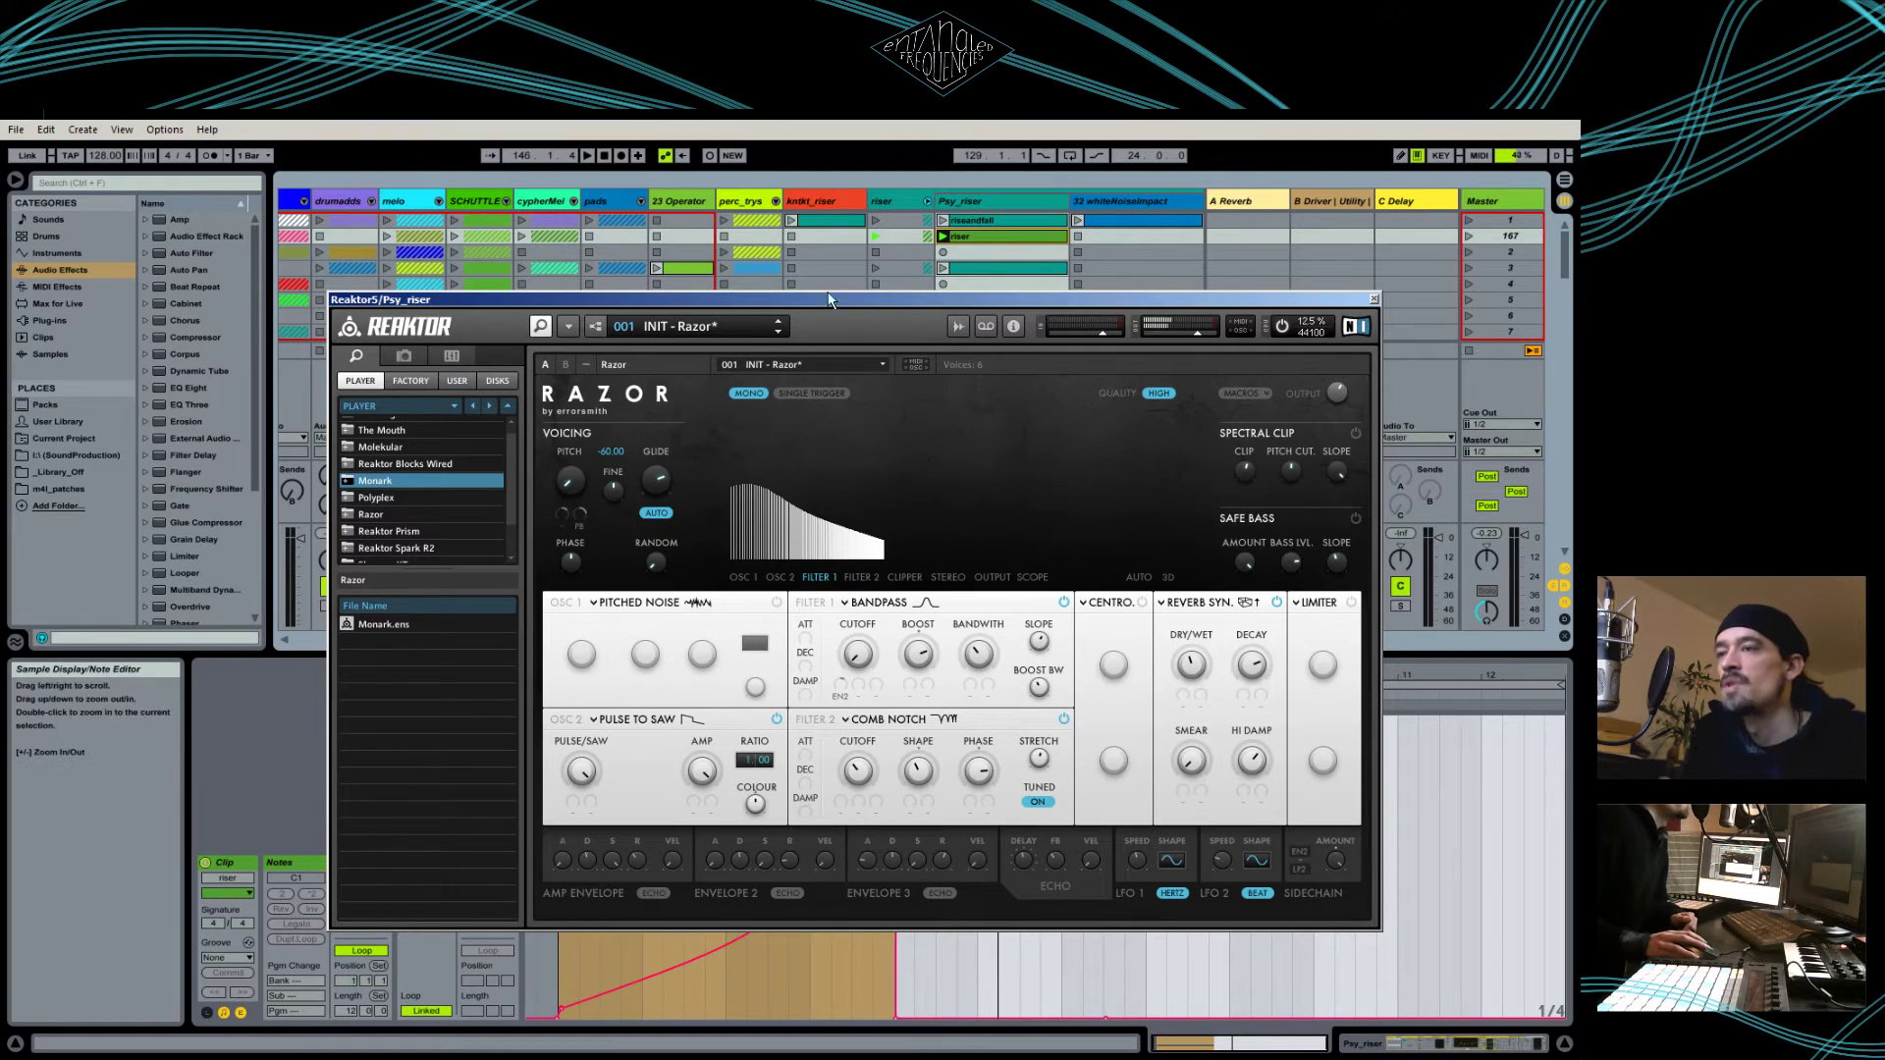
drag(929, 299, 882, 201)
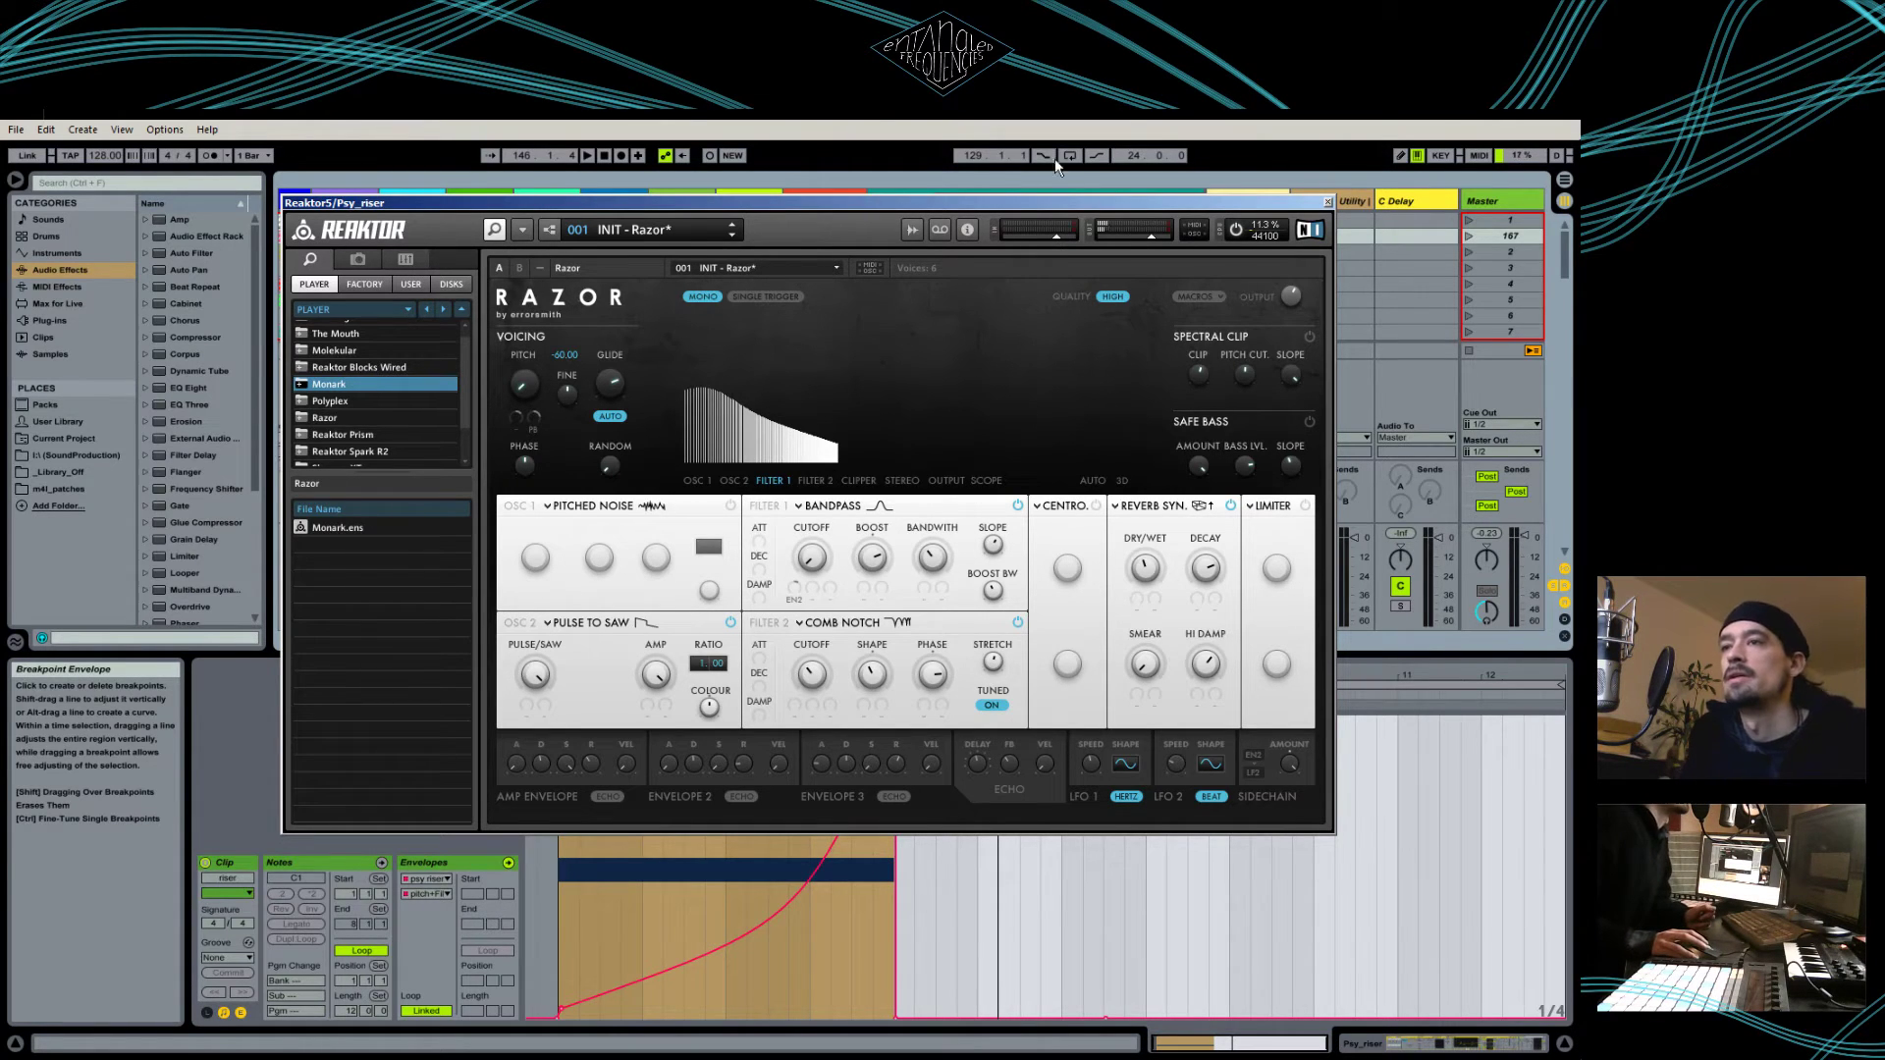
Step: Show the psy_riser rack's macros and devices with the plug-in window hidden, and turn on MIDI mapping mode
drag(1115, 208, 583, 316)
key(ctrl+alt+p)
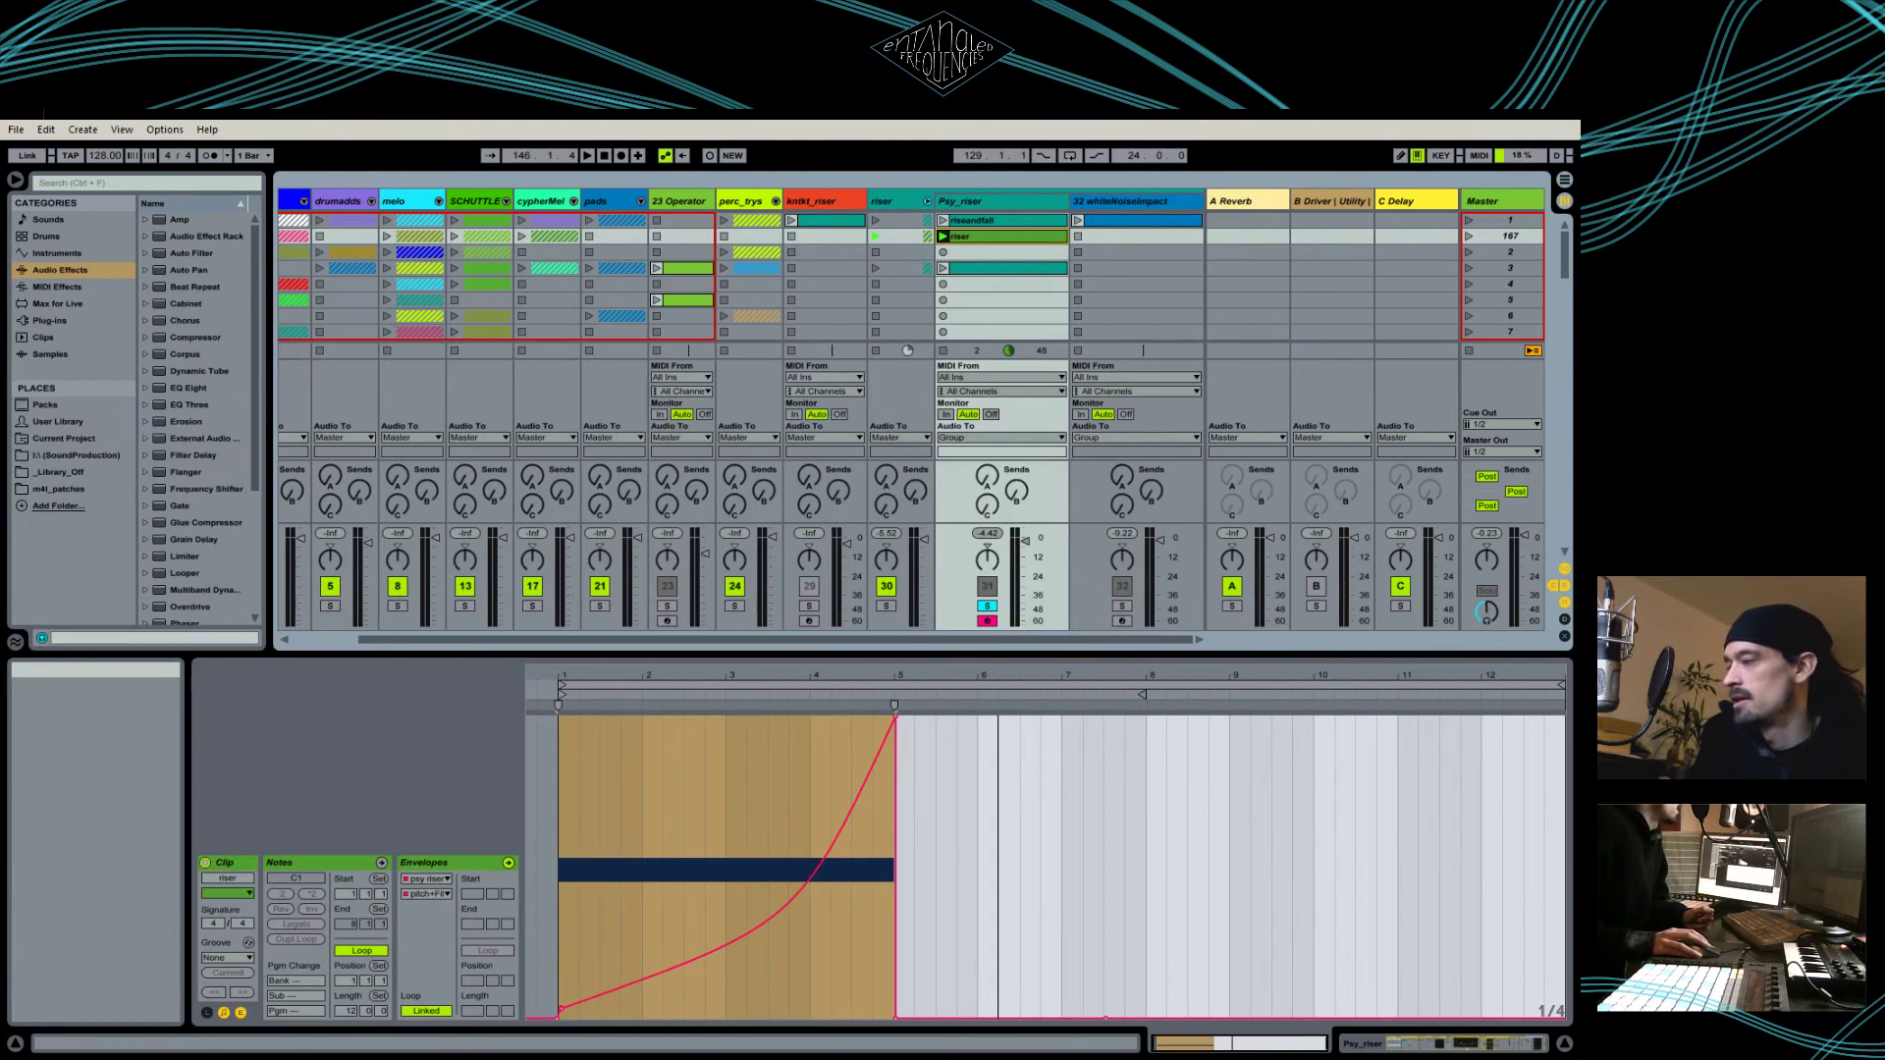
click(1022, 202)
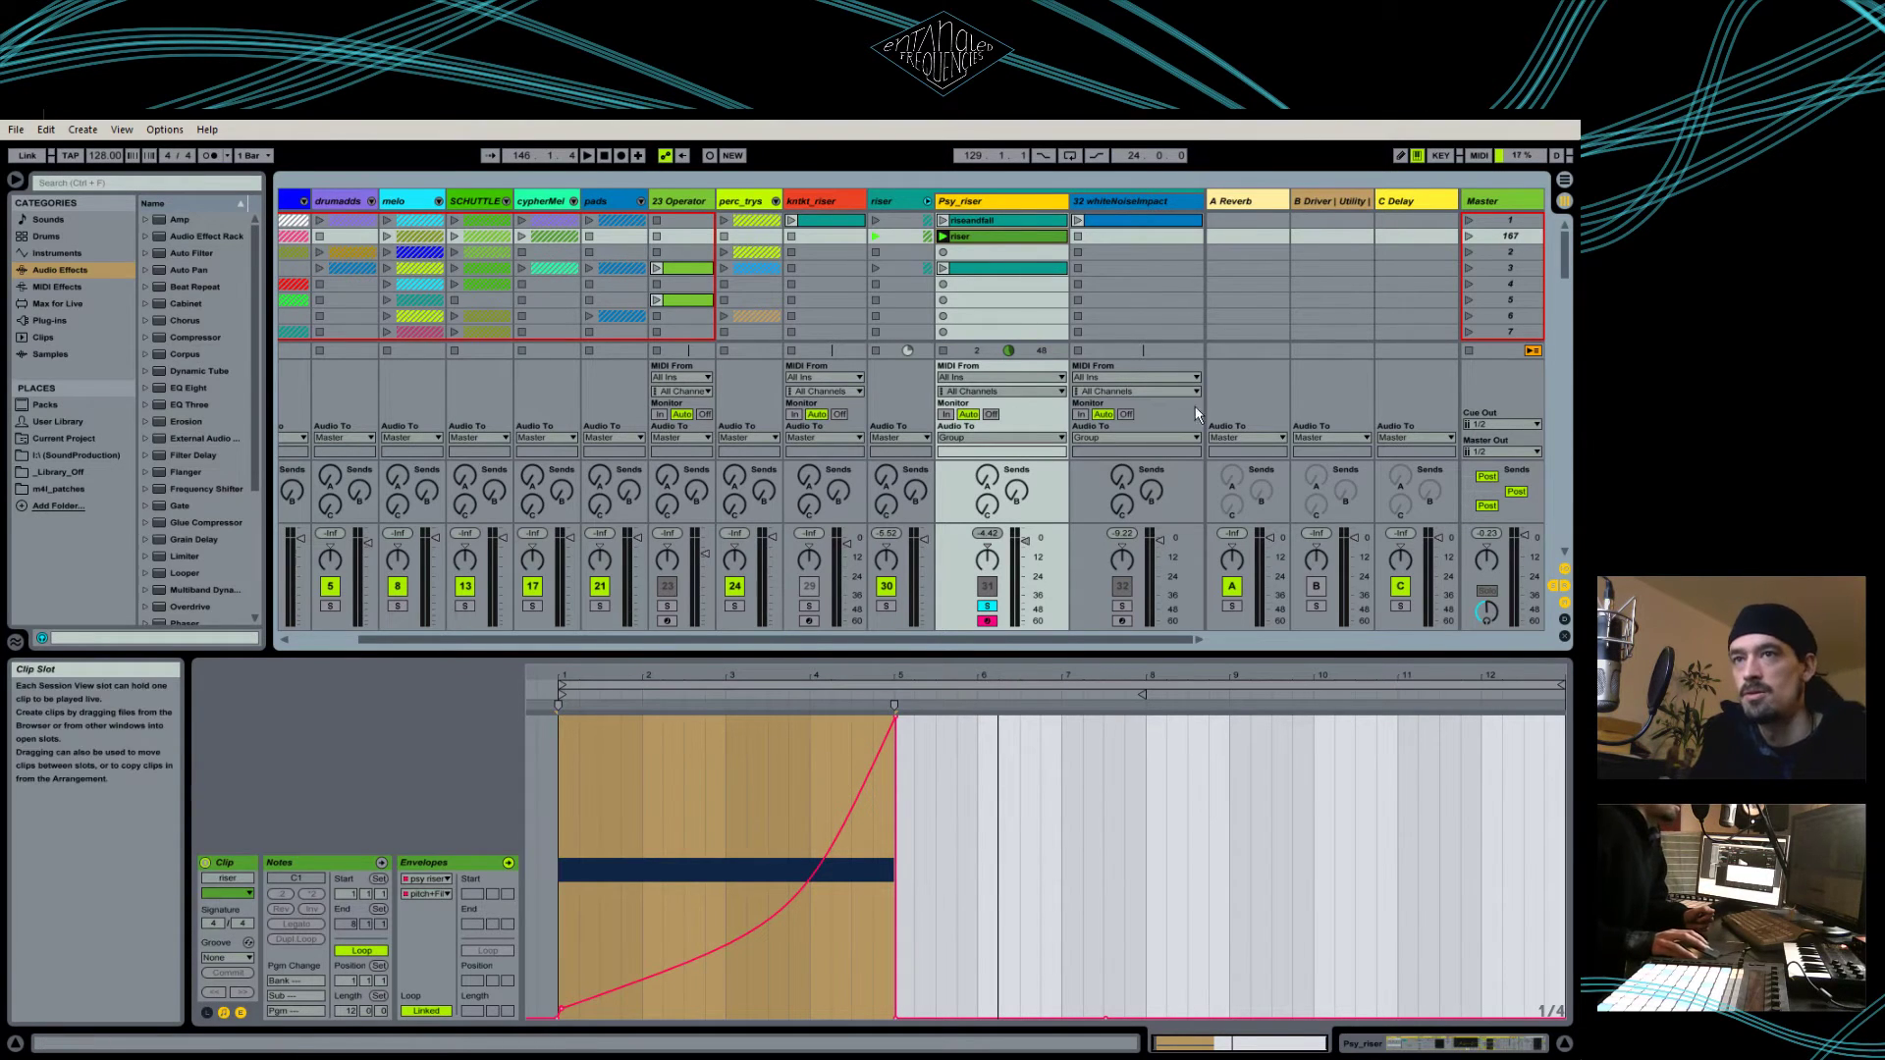
click(1465, 1045)
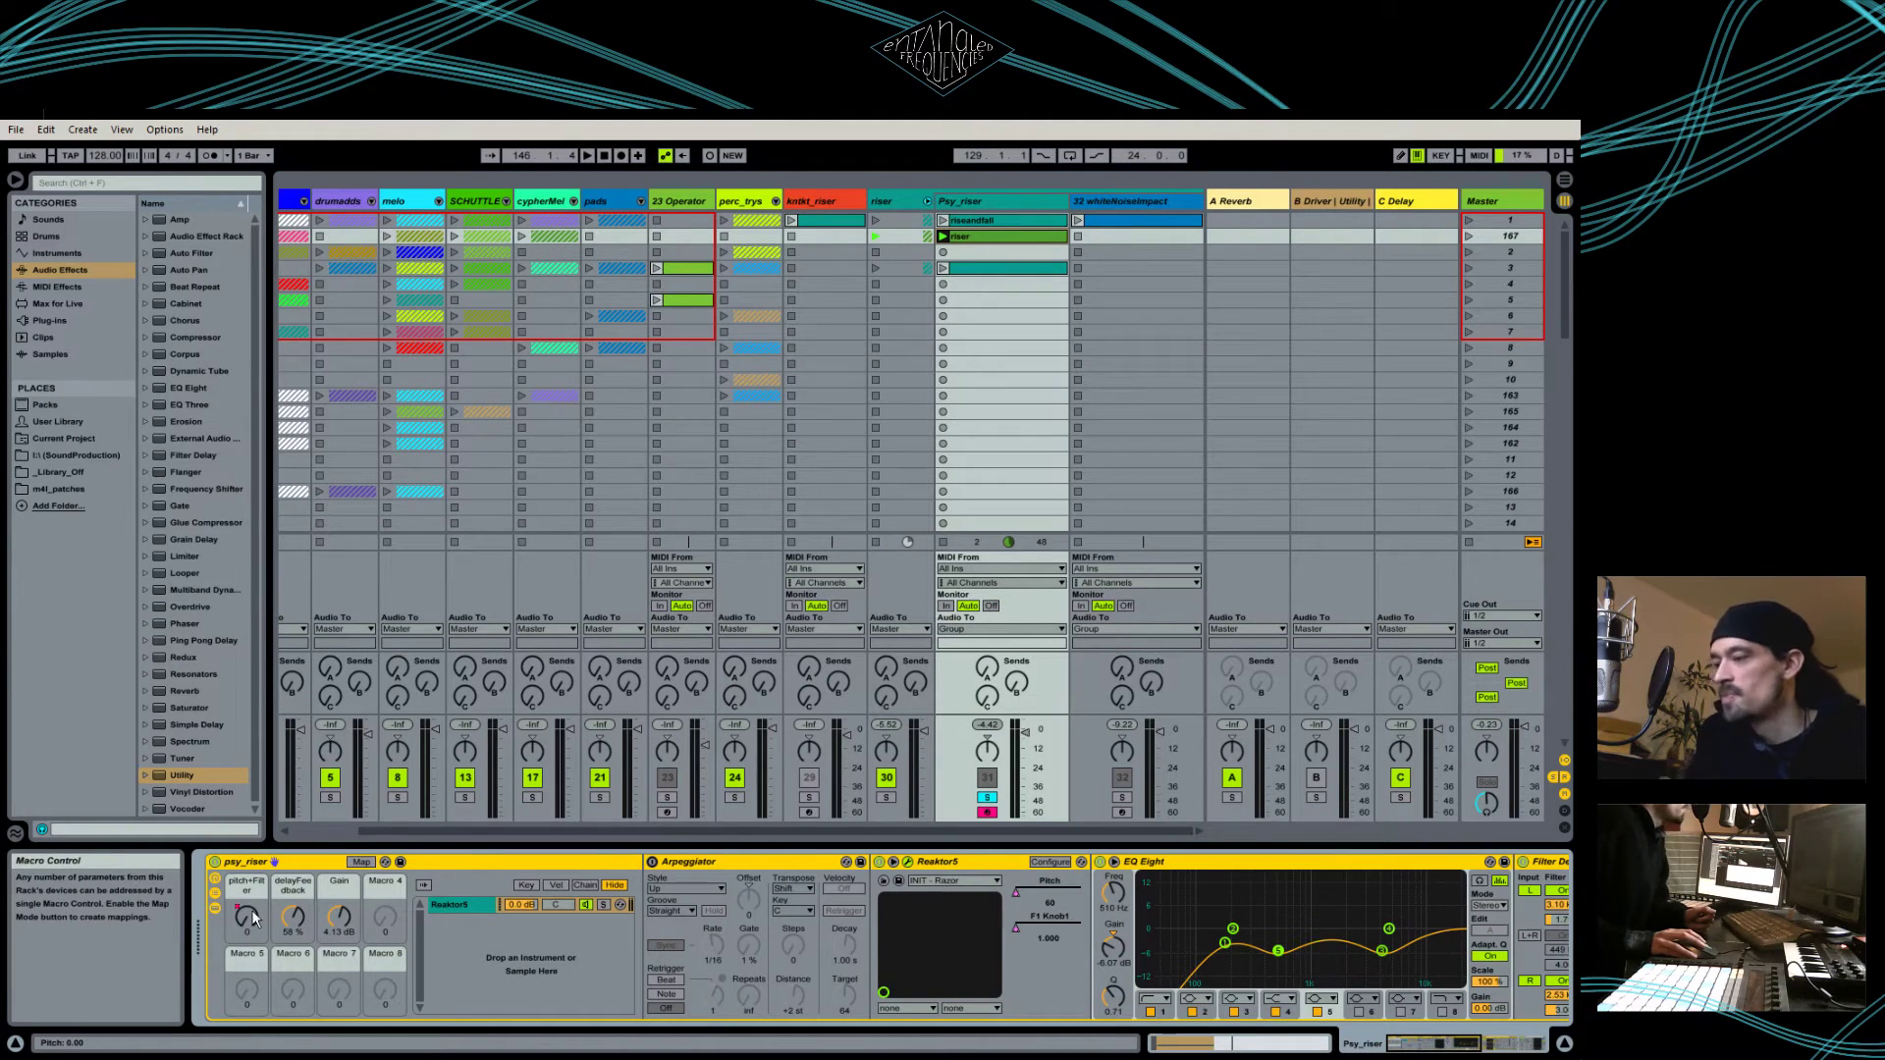
click(1475, 155)
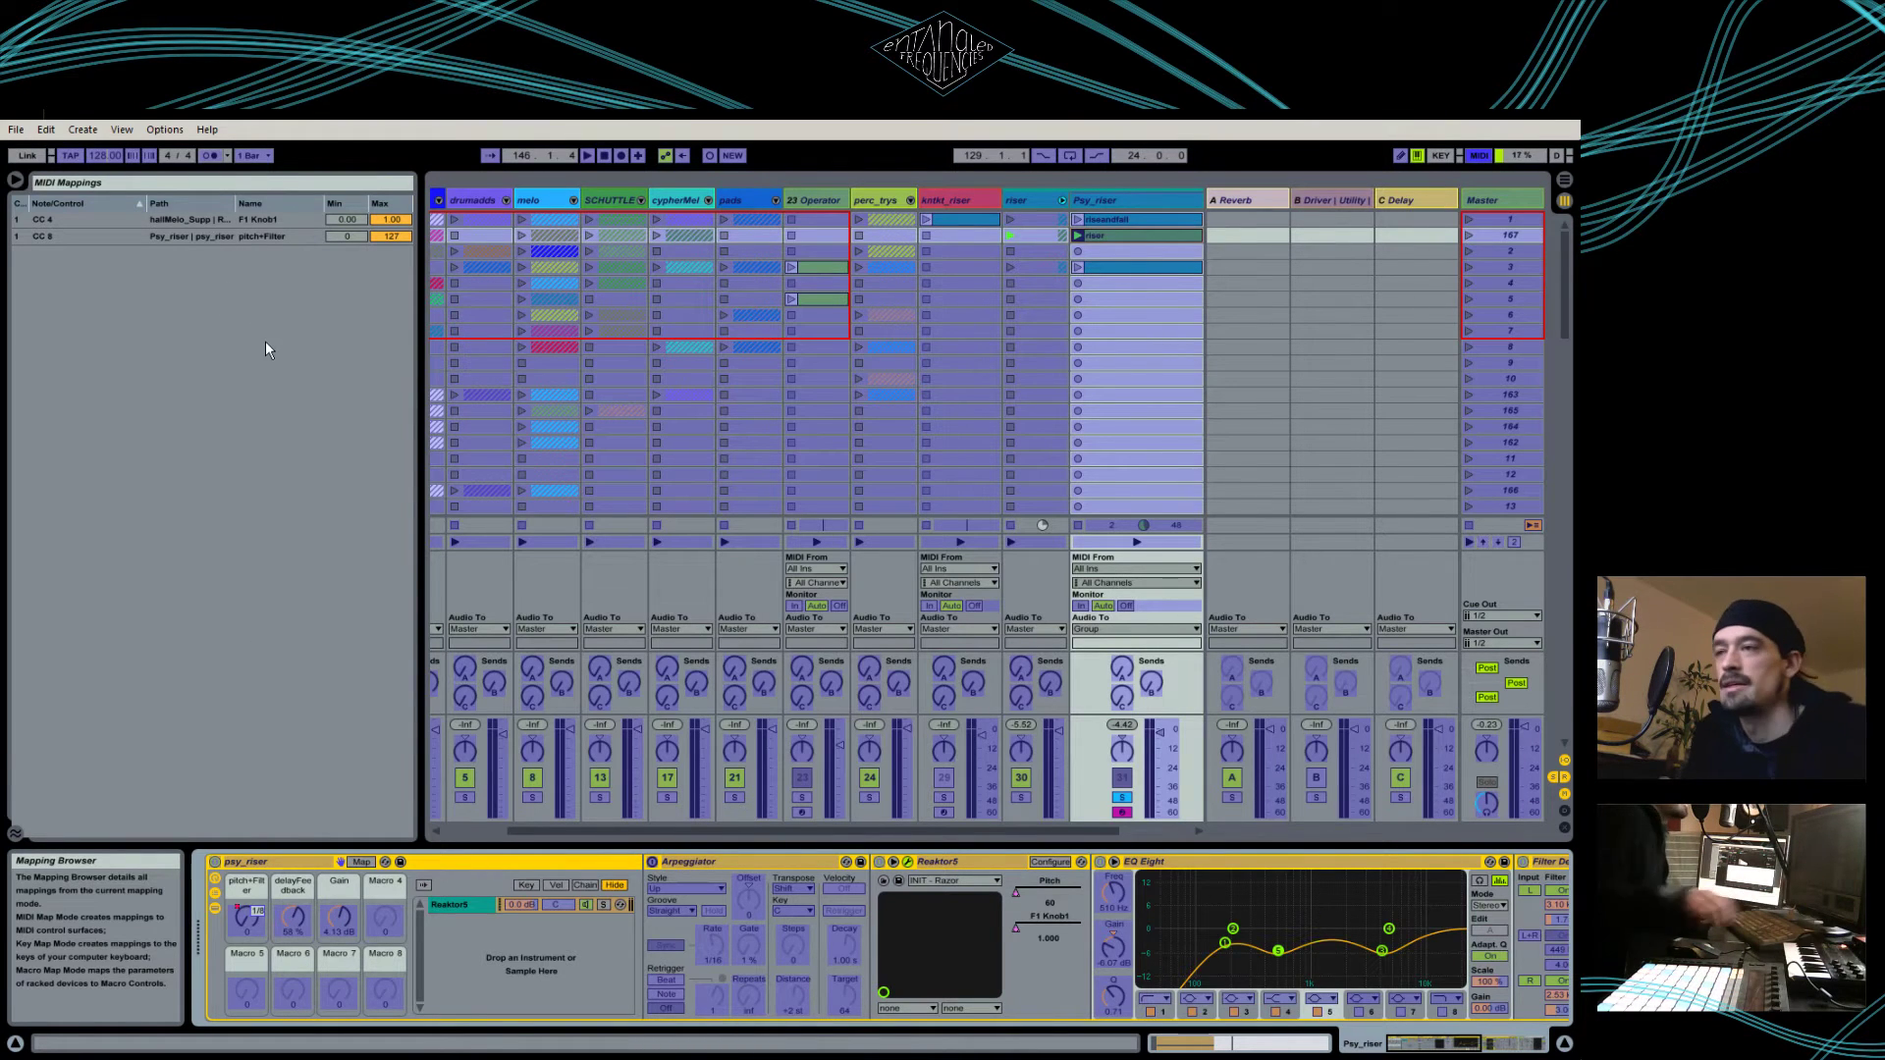
Step: Turn off MIDI mapping mode
click(1488, 157)
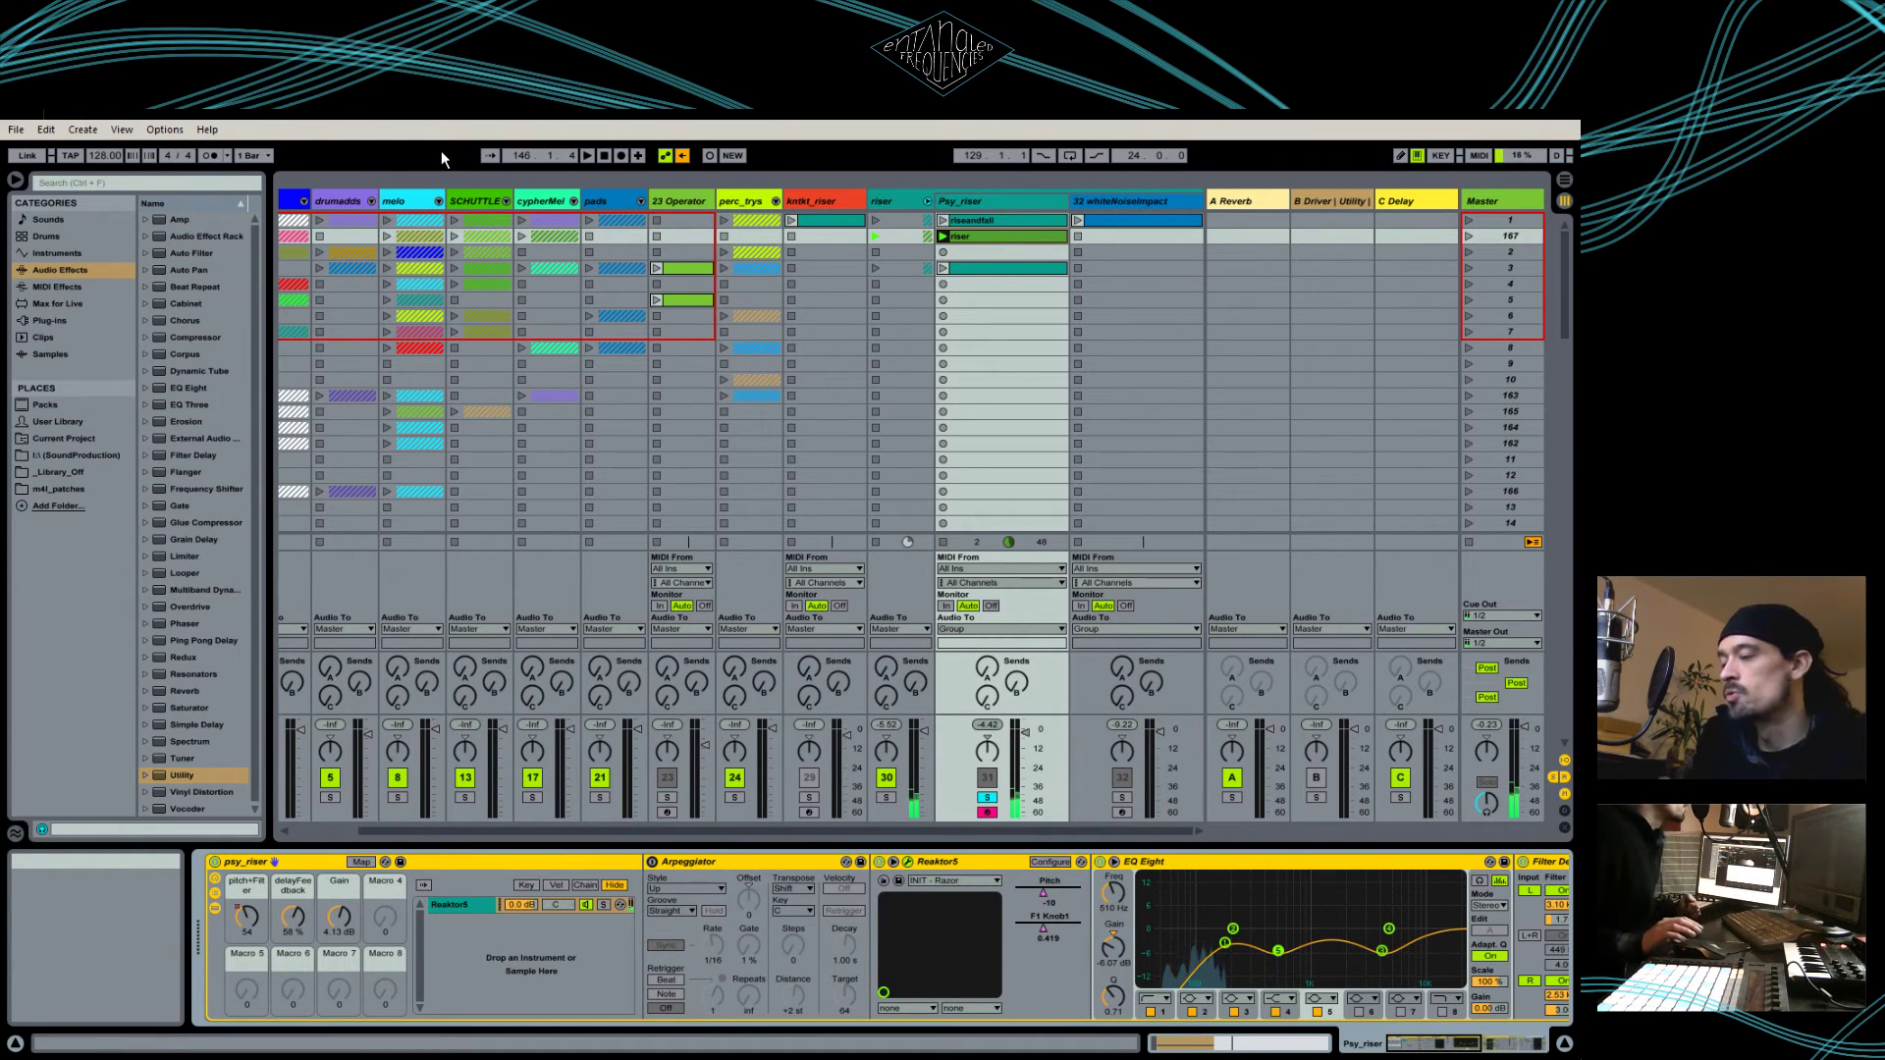
double_click(1000, 297)
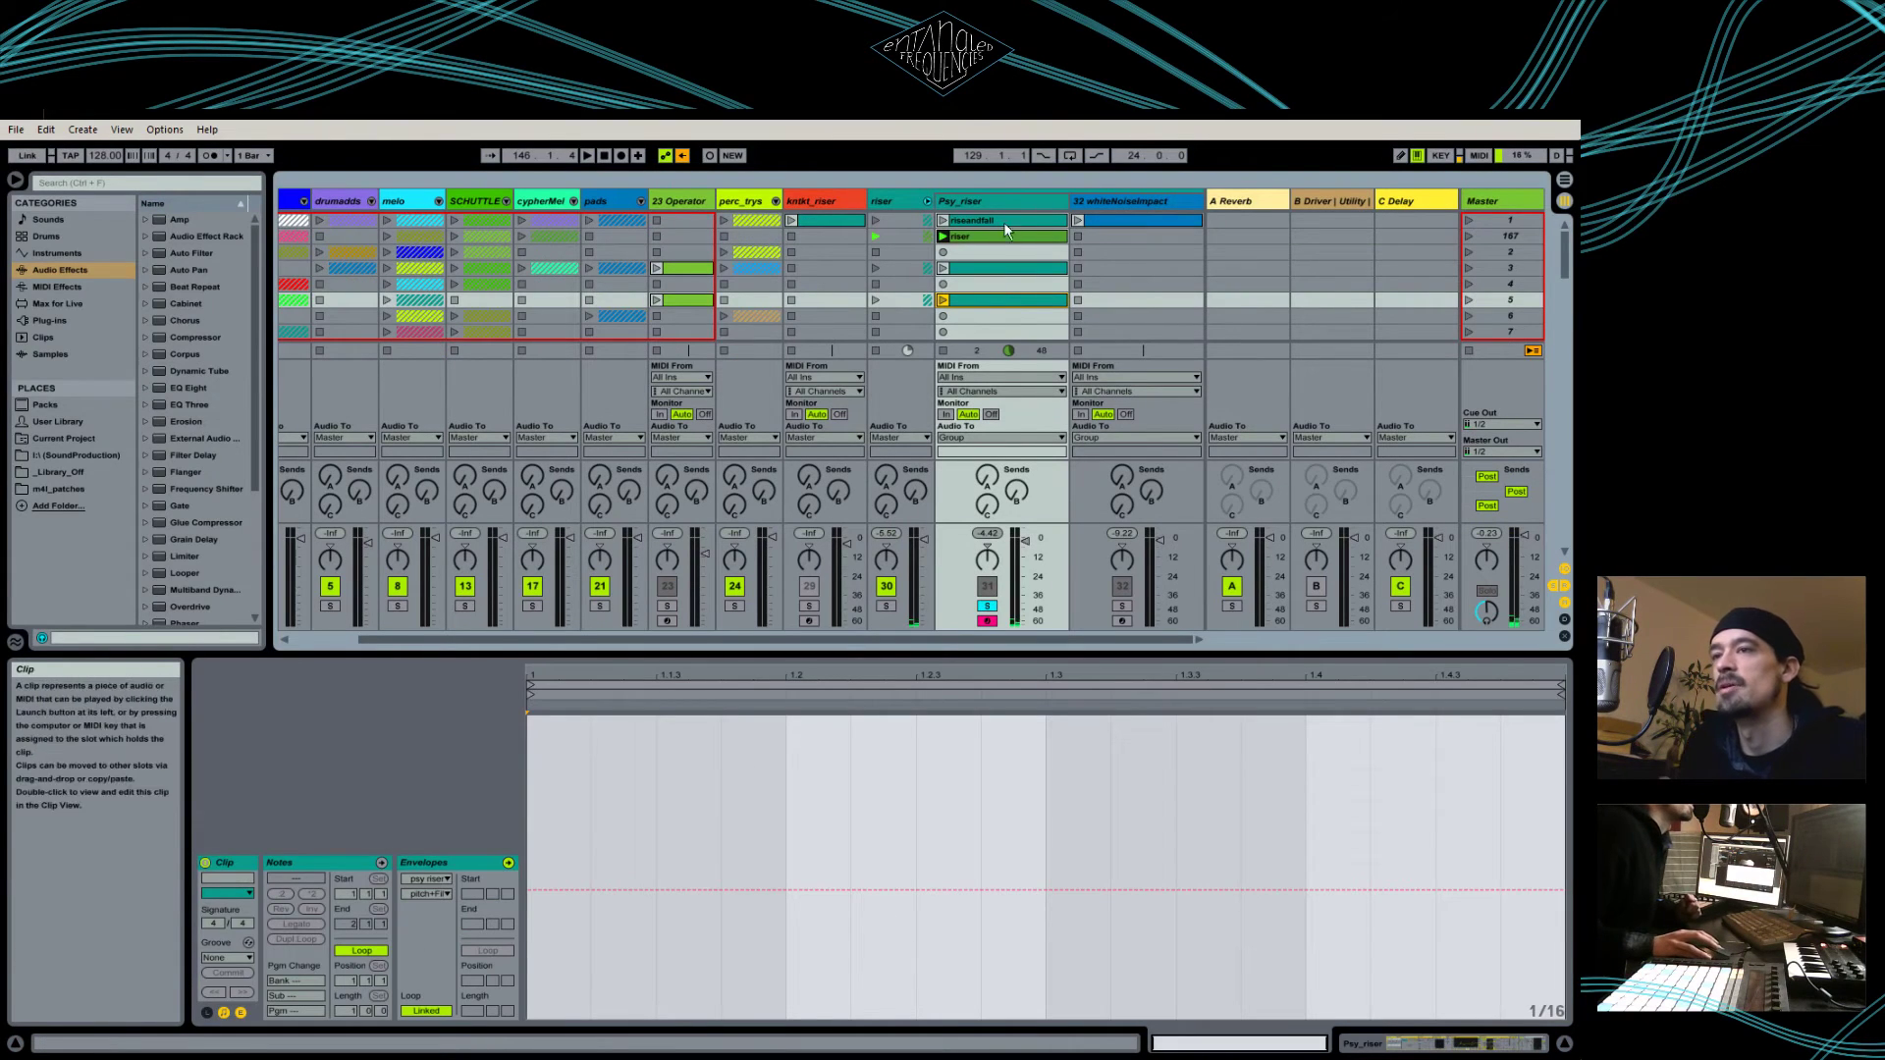
key(Delete)
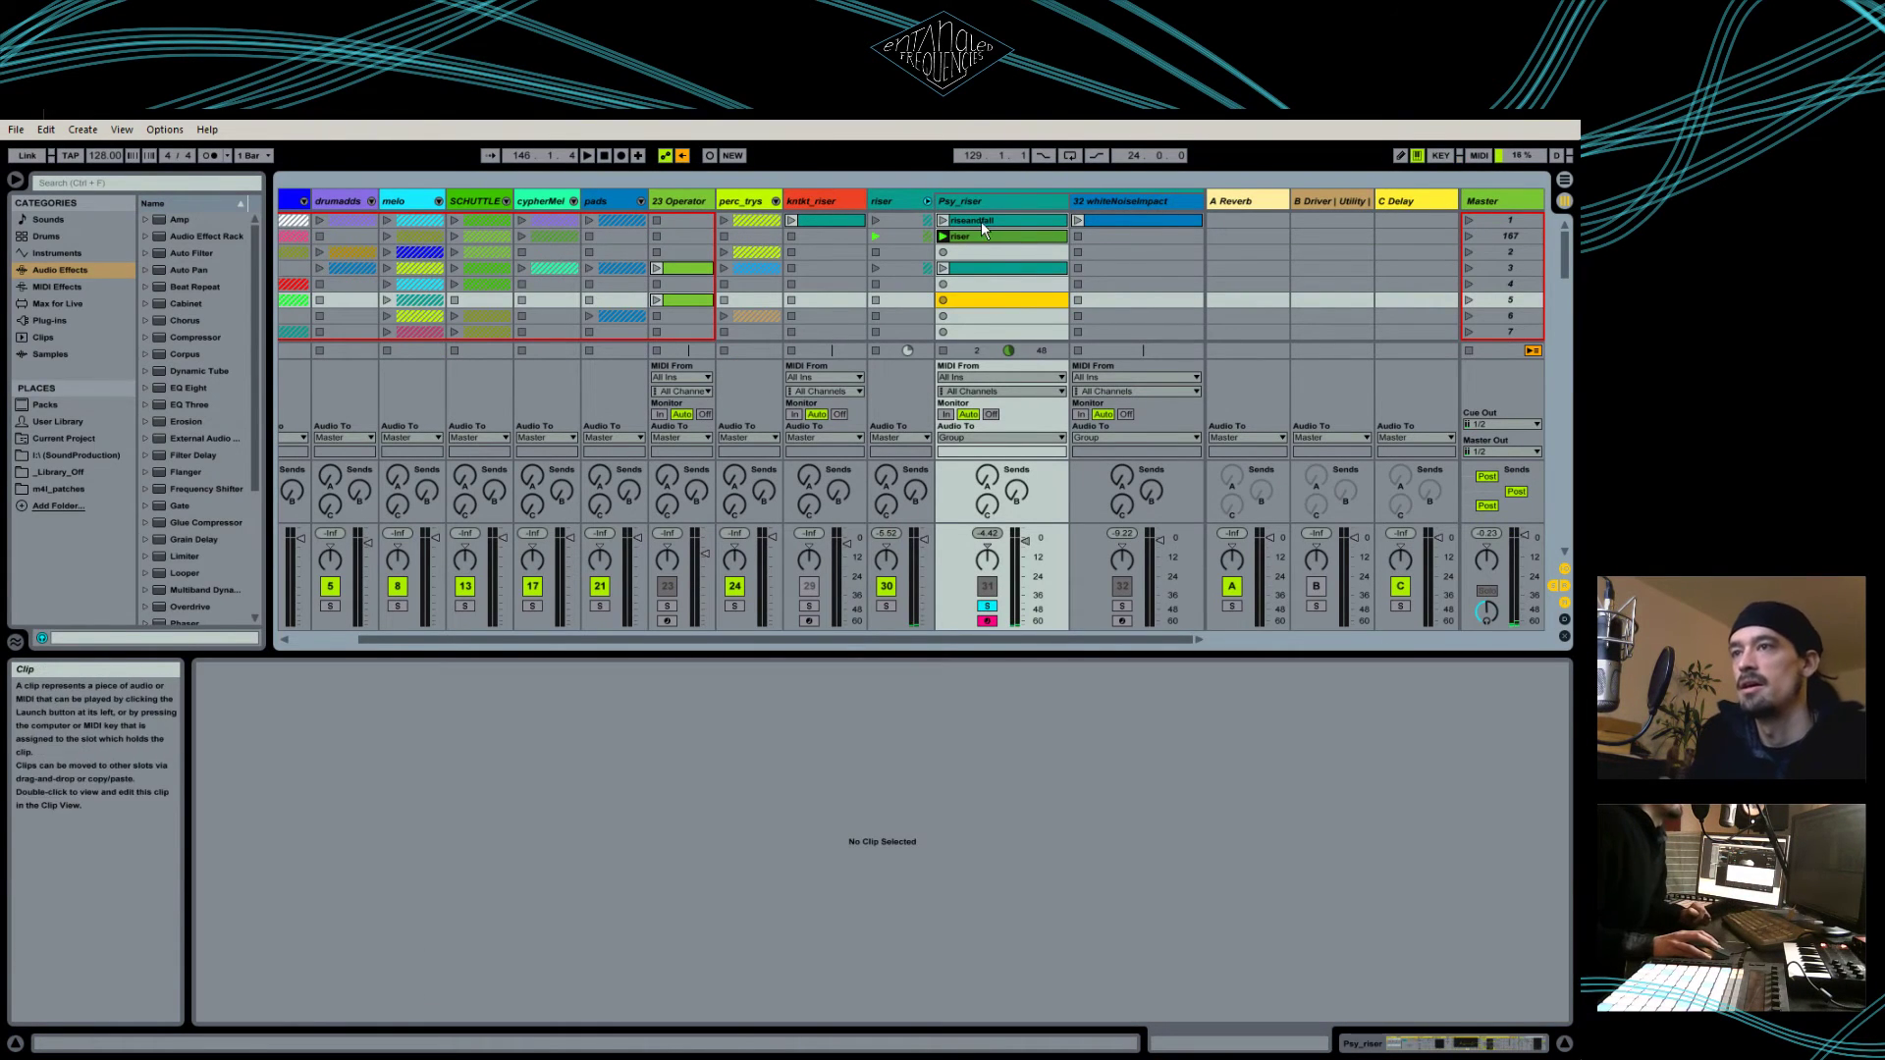
click(978, 196)
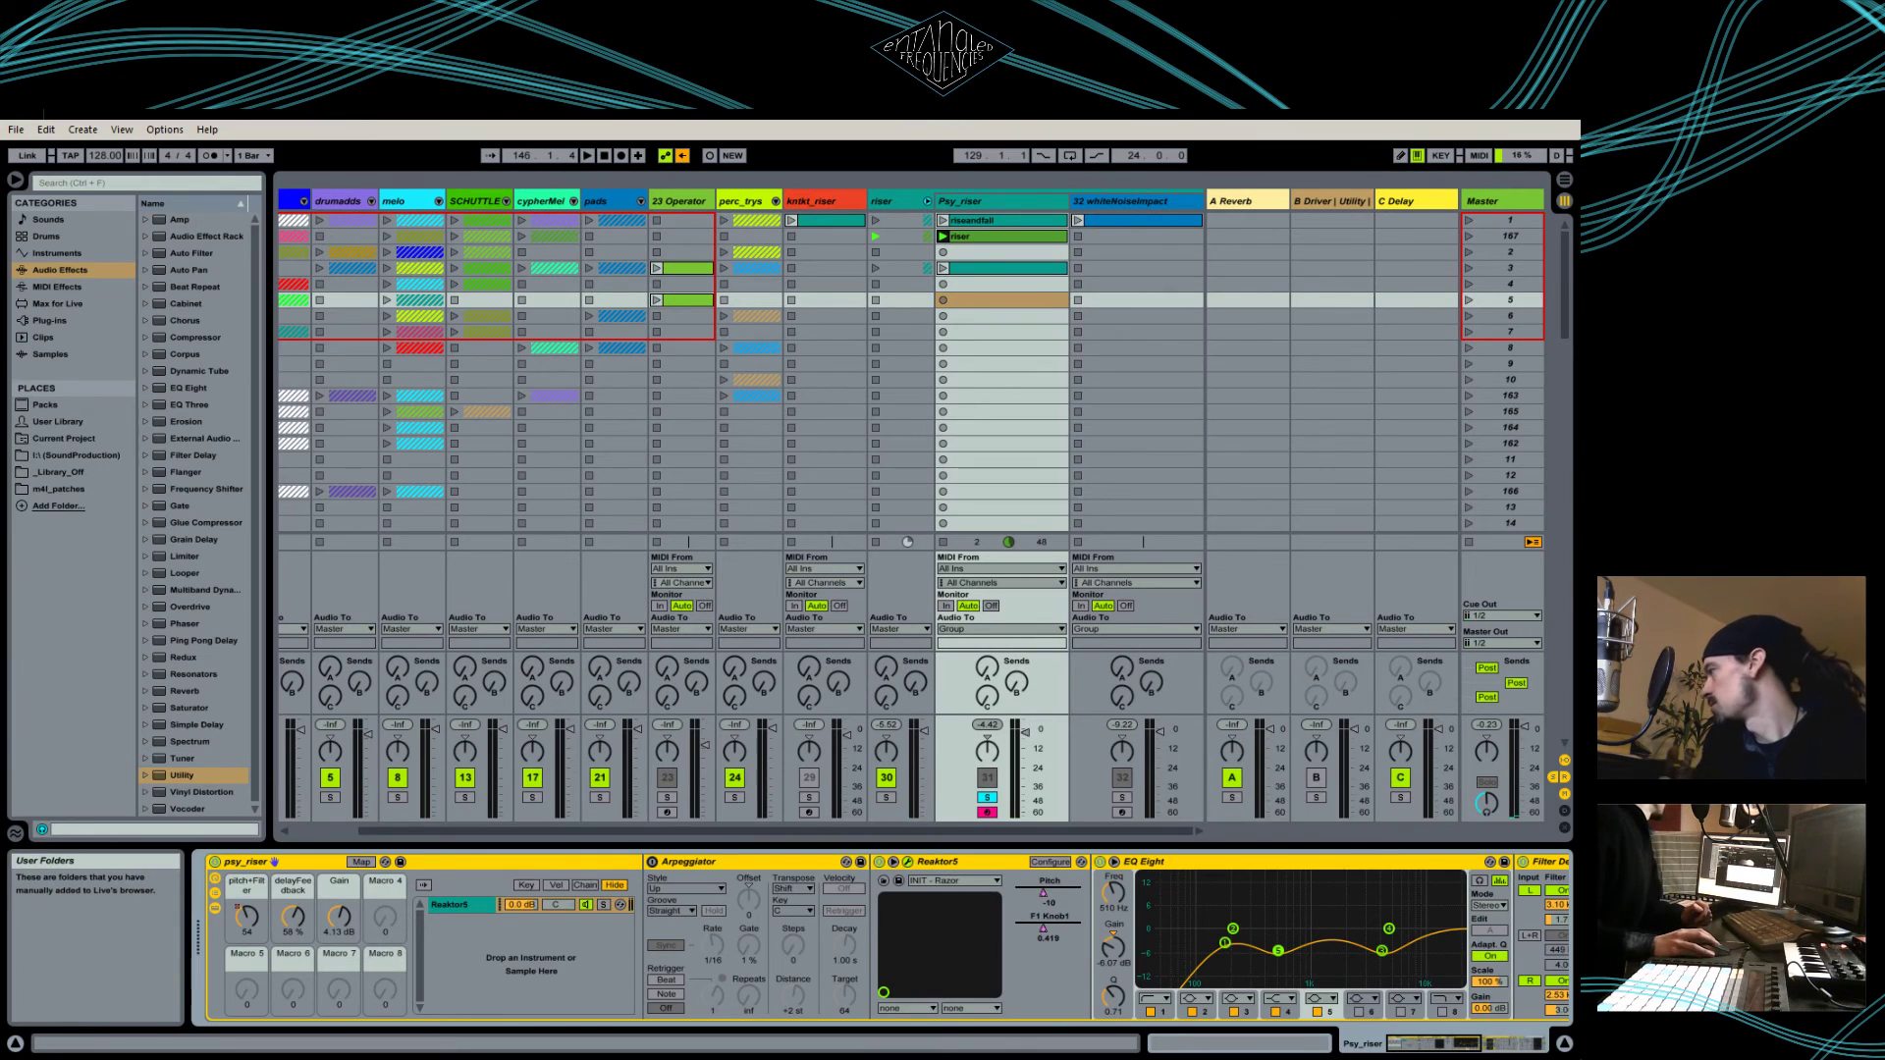
Step: Bring up the Razor window and show the macro mappings for Reaktor5's F1 Knob1 parameter, keeping the mapping list's Min and Max values uncovered
drag(0, 244, 565, 168)
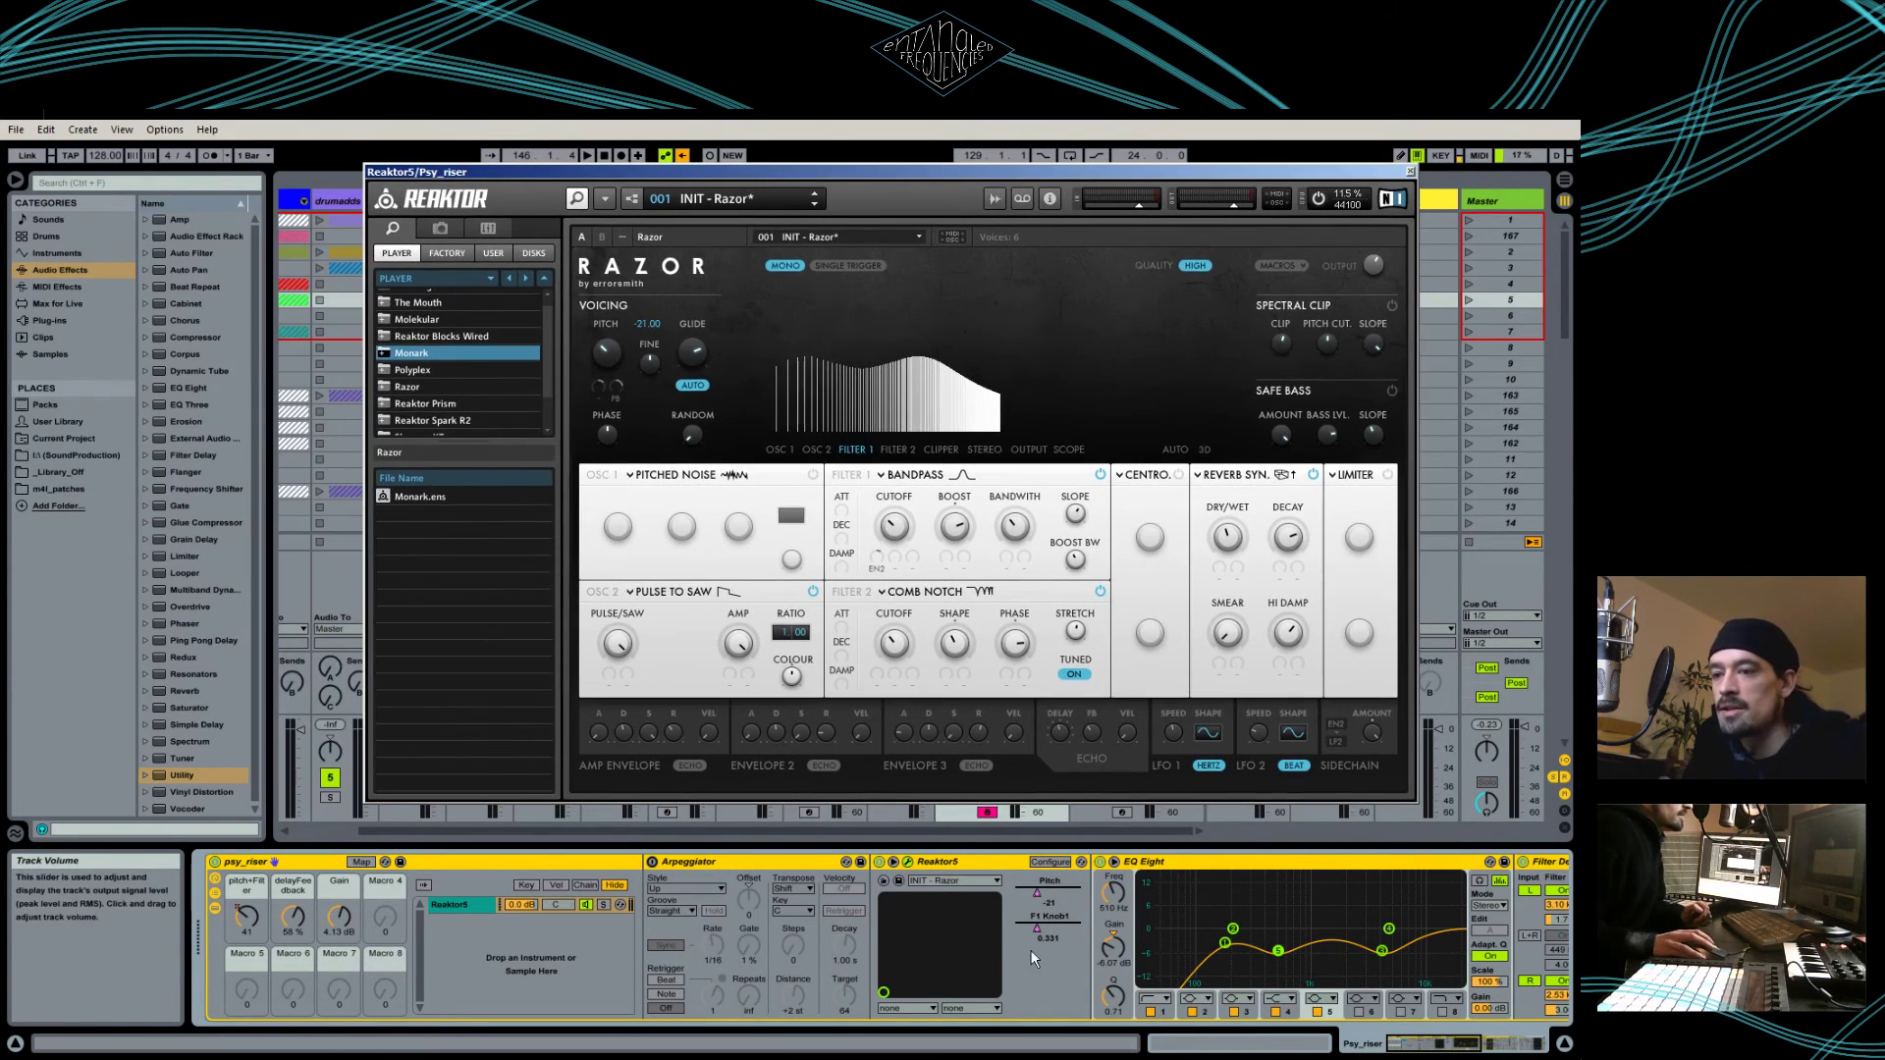
right_click(1038, 930)
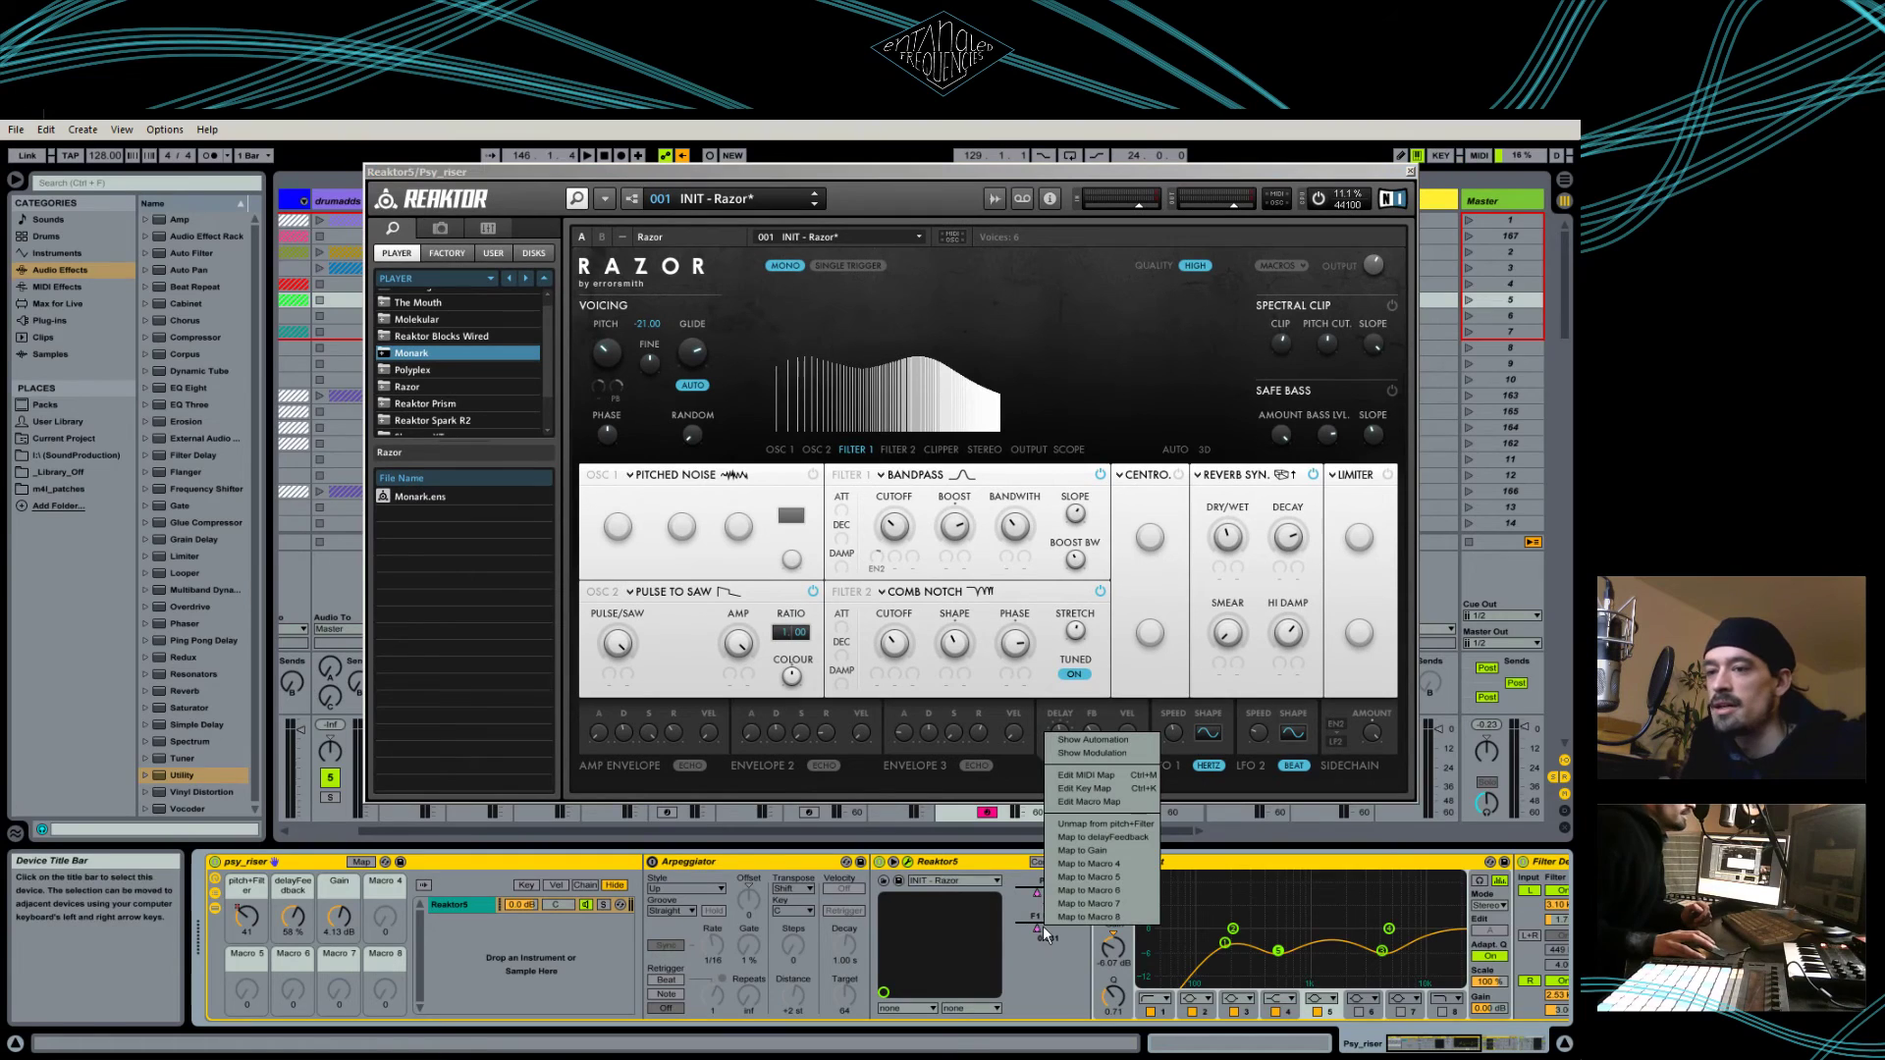
click(1110, 808)
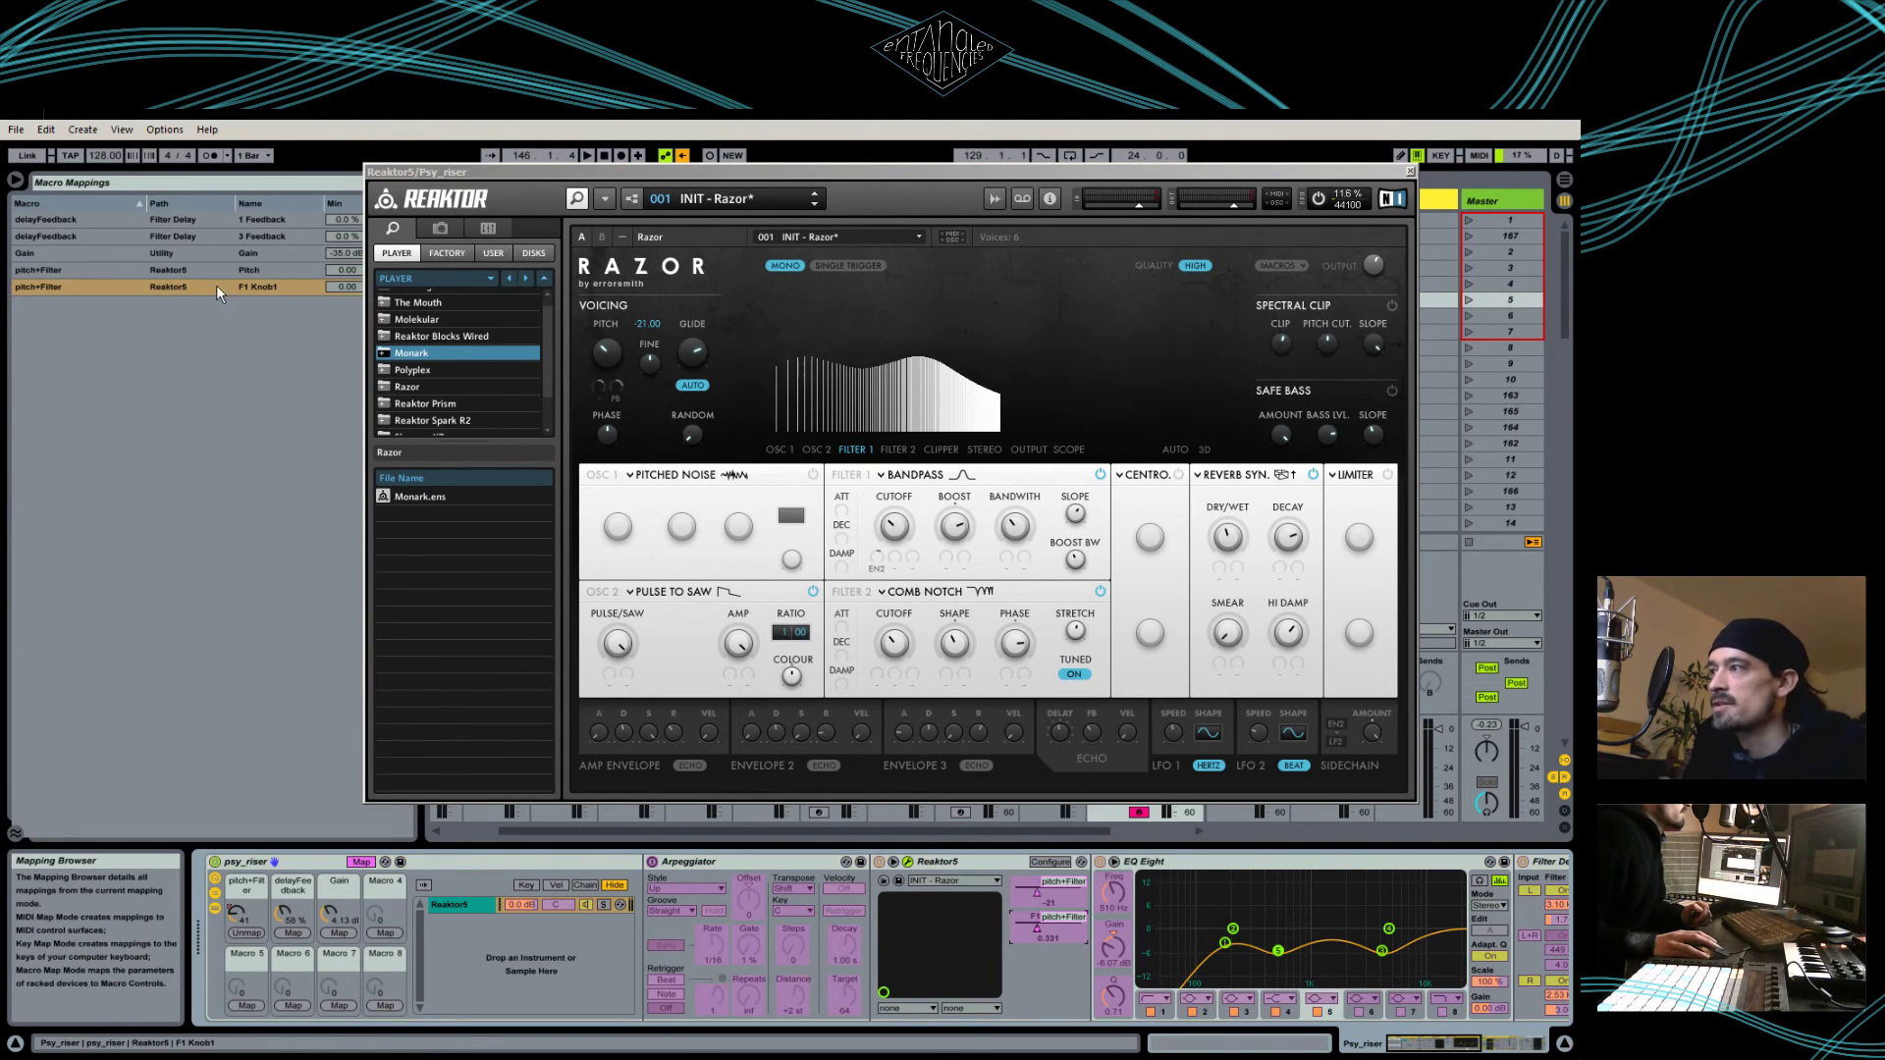
drag(660, 175, 787, 157)
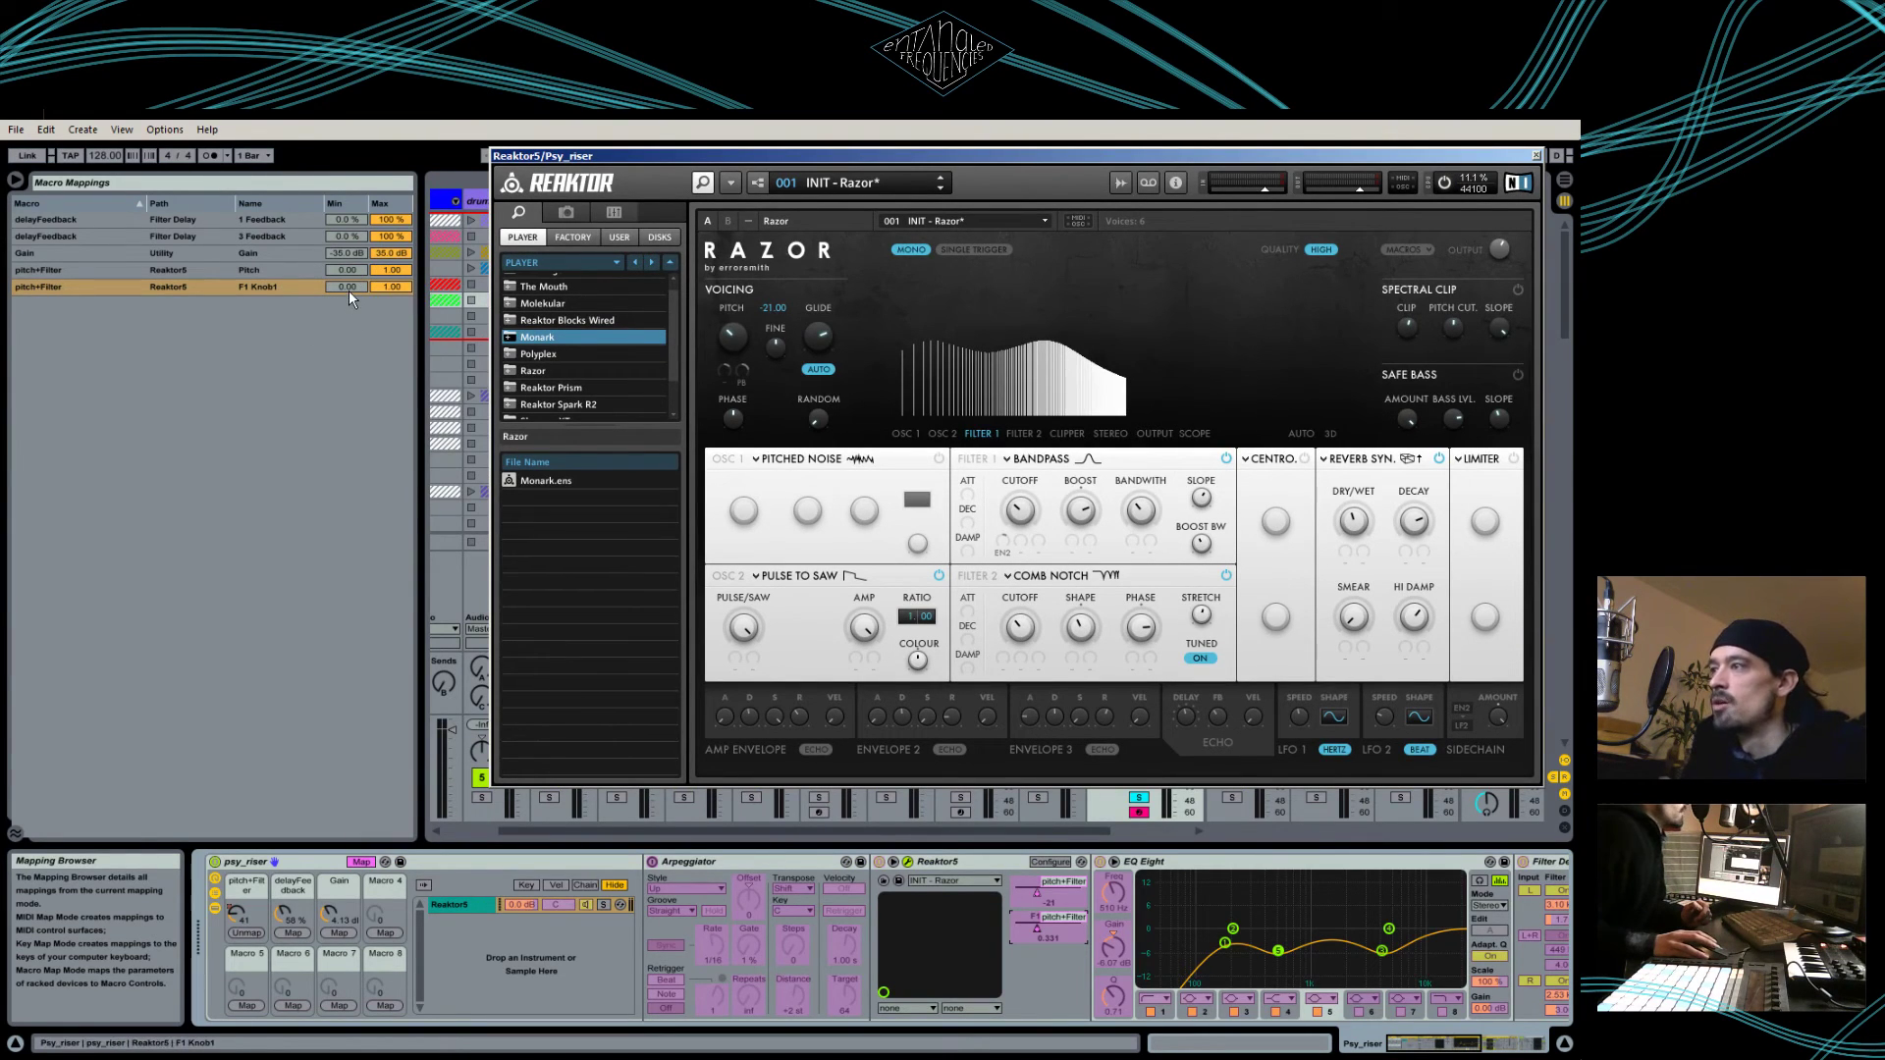
Step: Invert the pitch+Filter macro's range for F1 Knob1 with minimum 1.00 and maximum 0.00, and leave macro mapping mode
drag(349, 290, 349, 177)
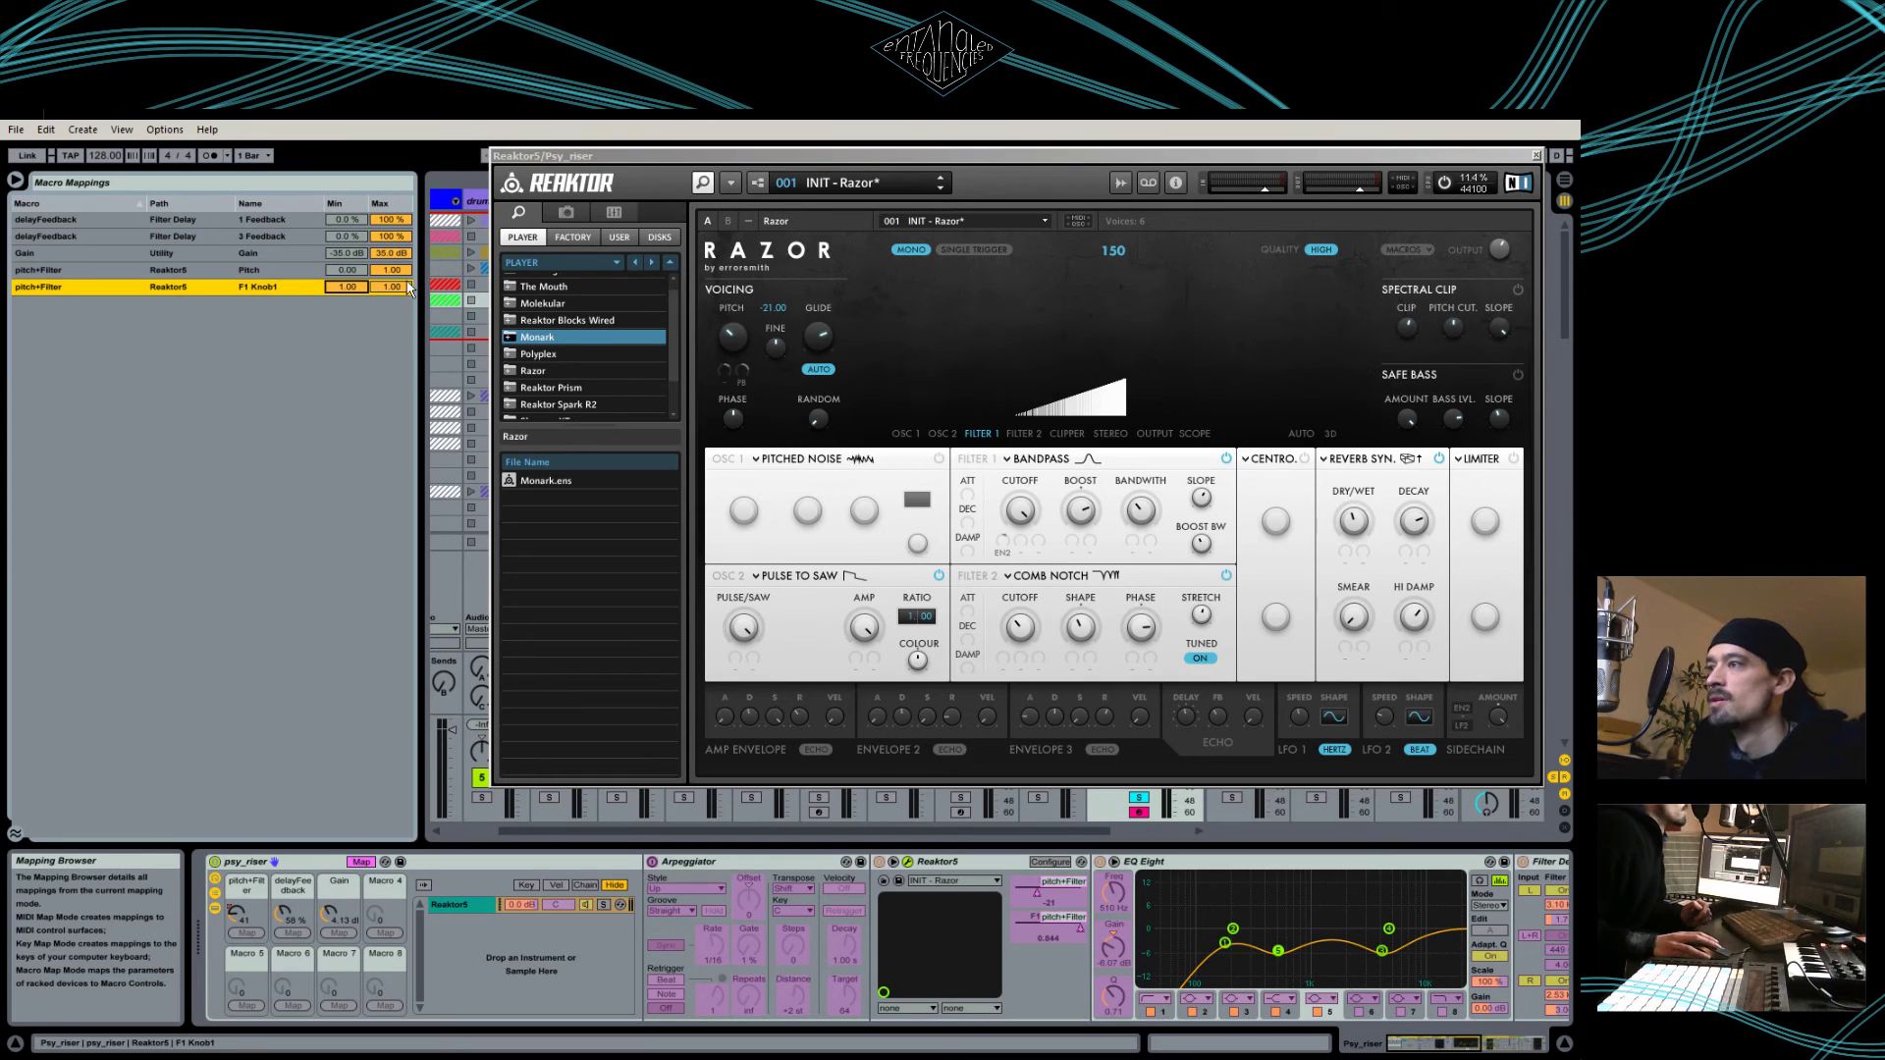
drag(391, 287, 391, 334)
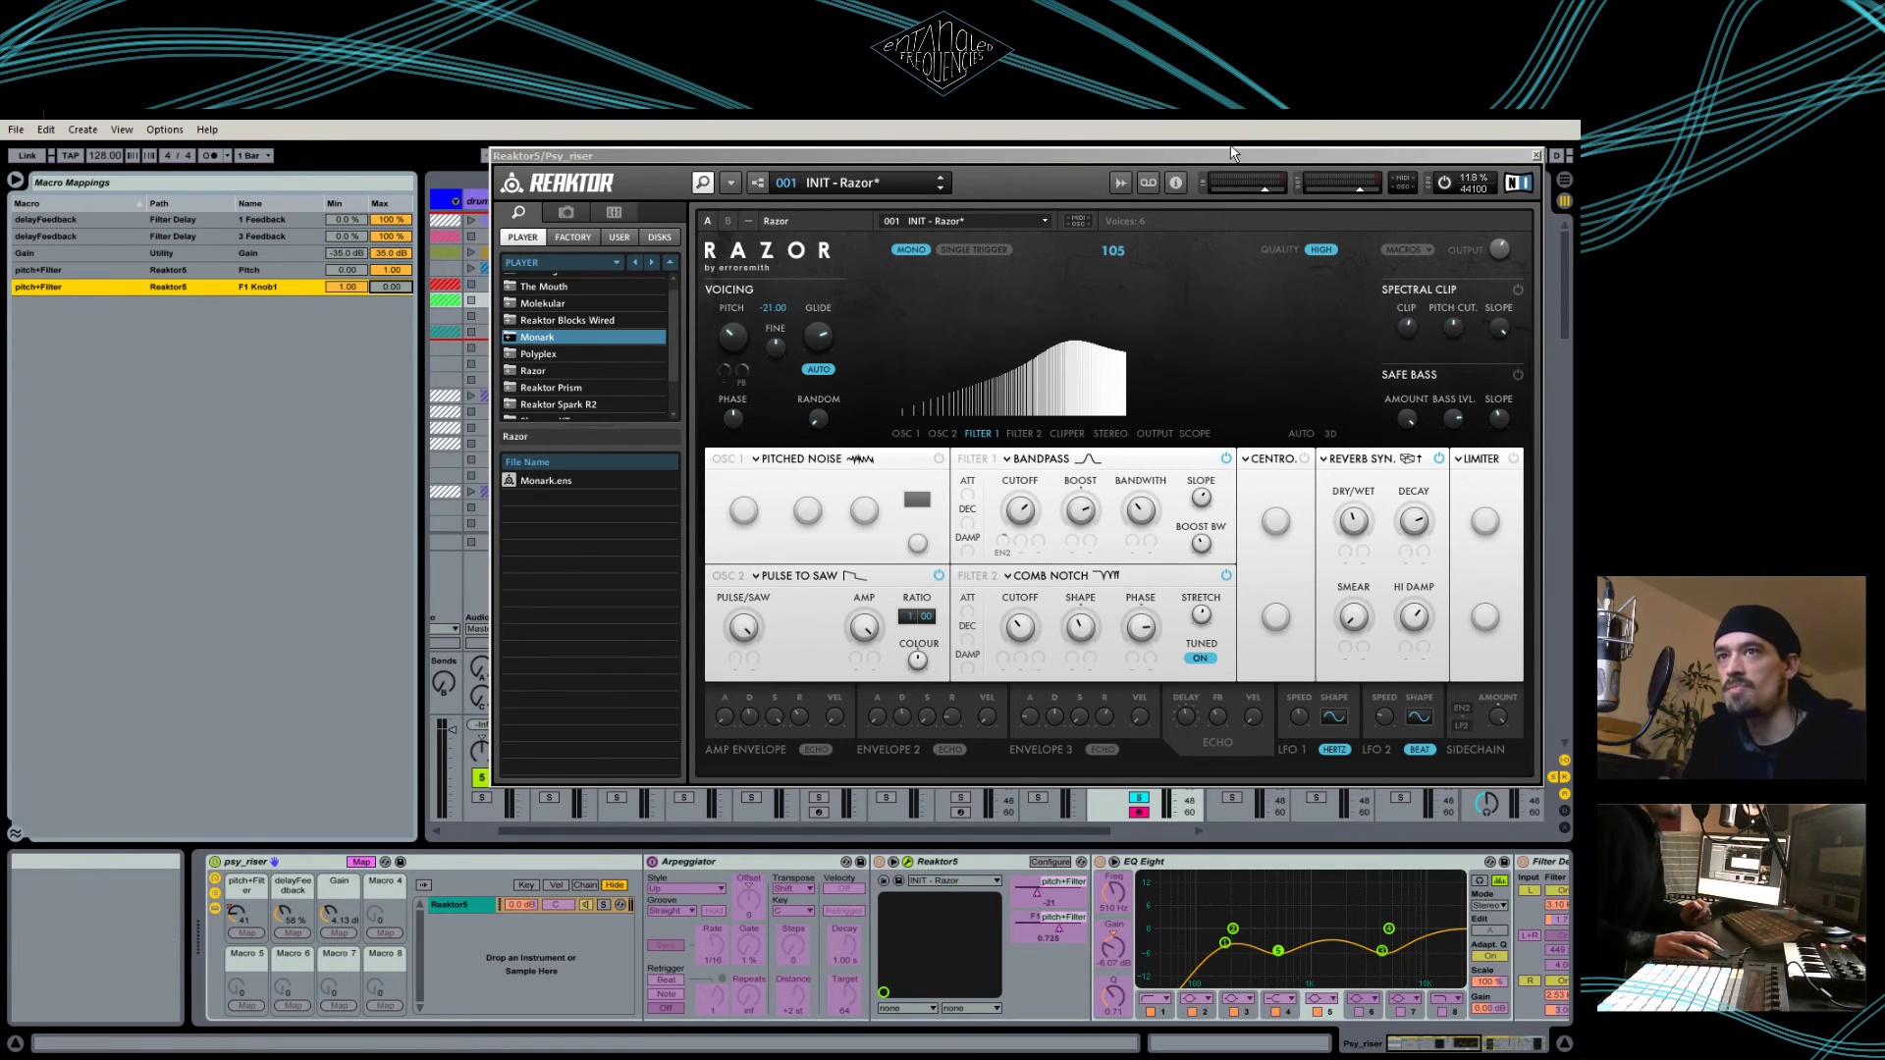
drag(1251, 160, 1216, 172)
right_click(1070, 926)
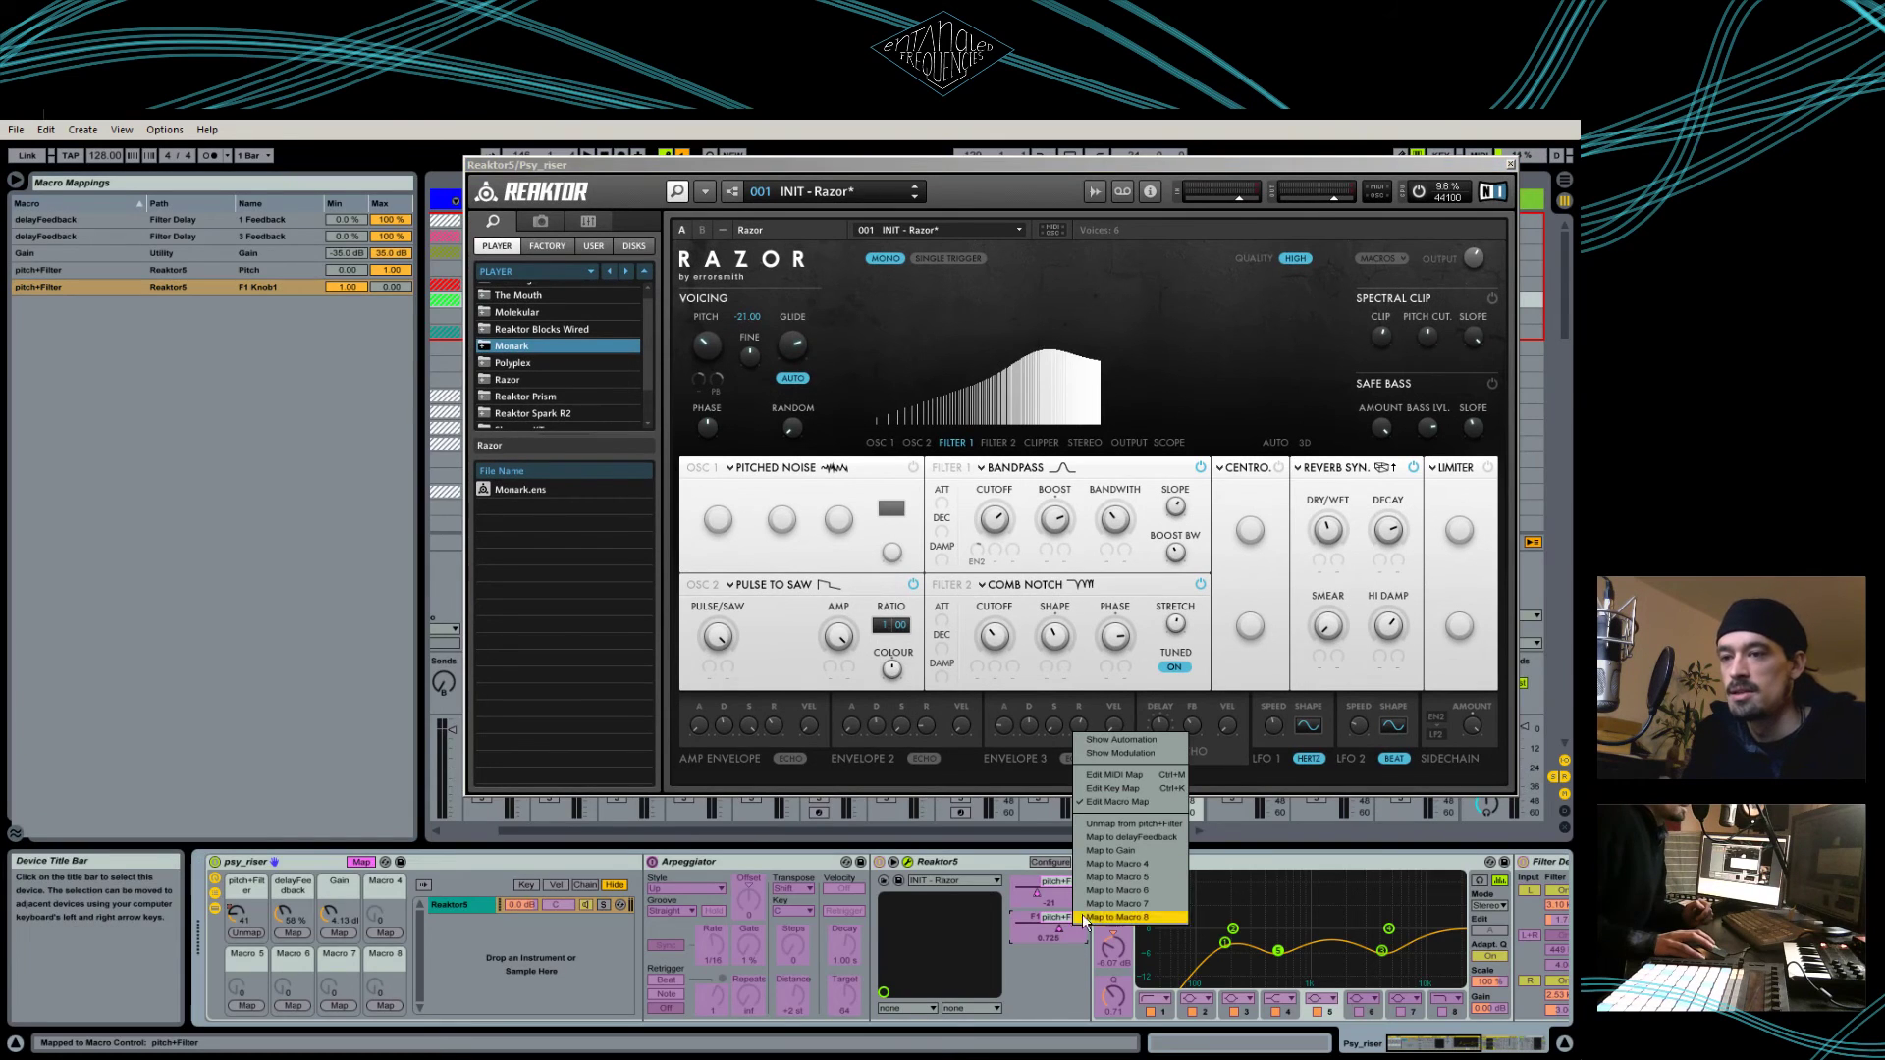
click(1119, 802)
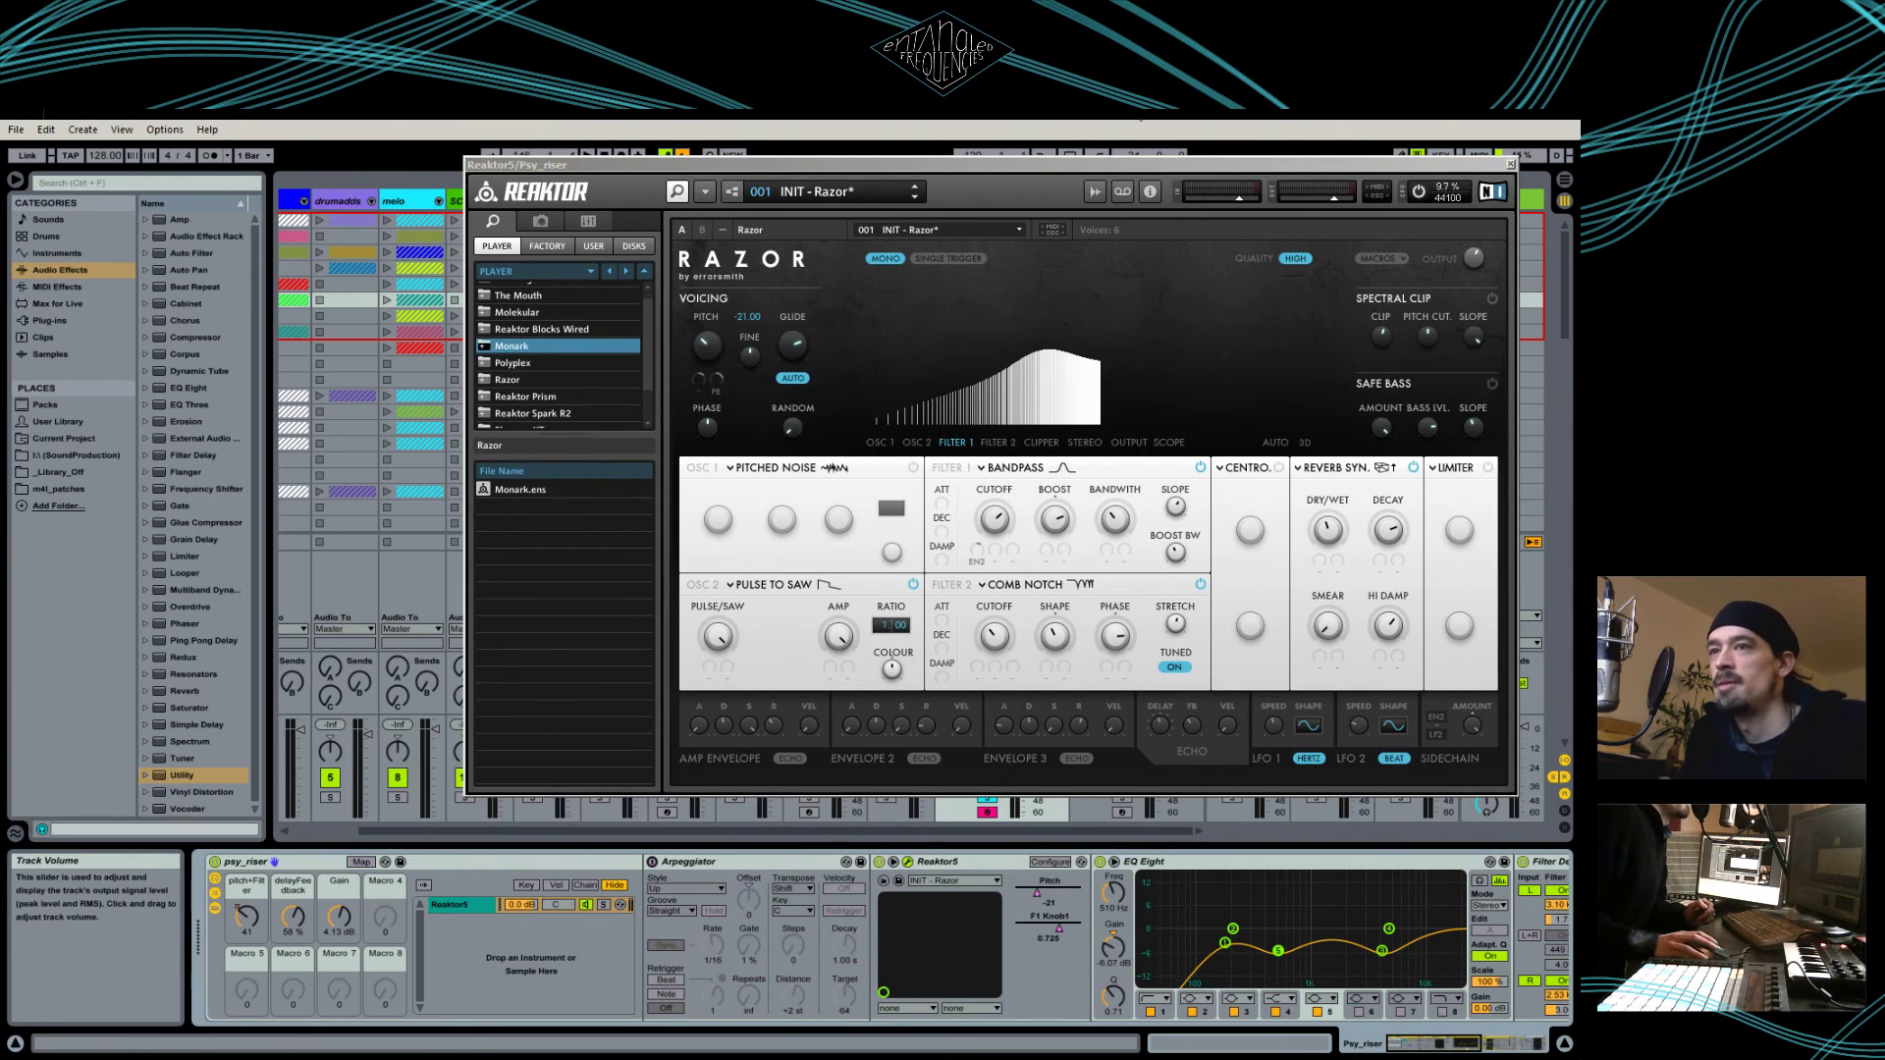
drag(1194, 165, 915, 161)
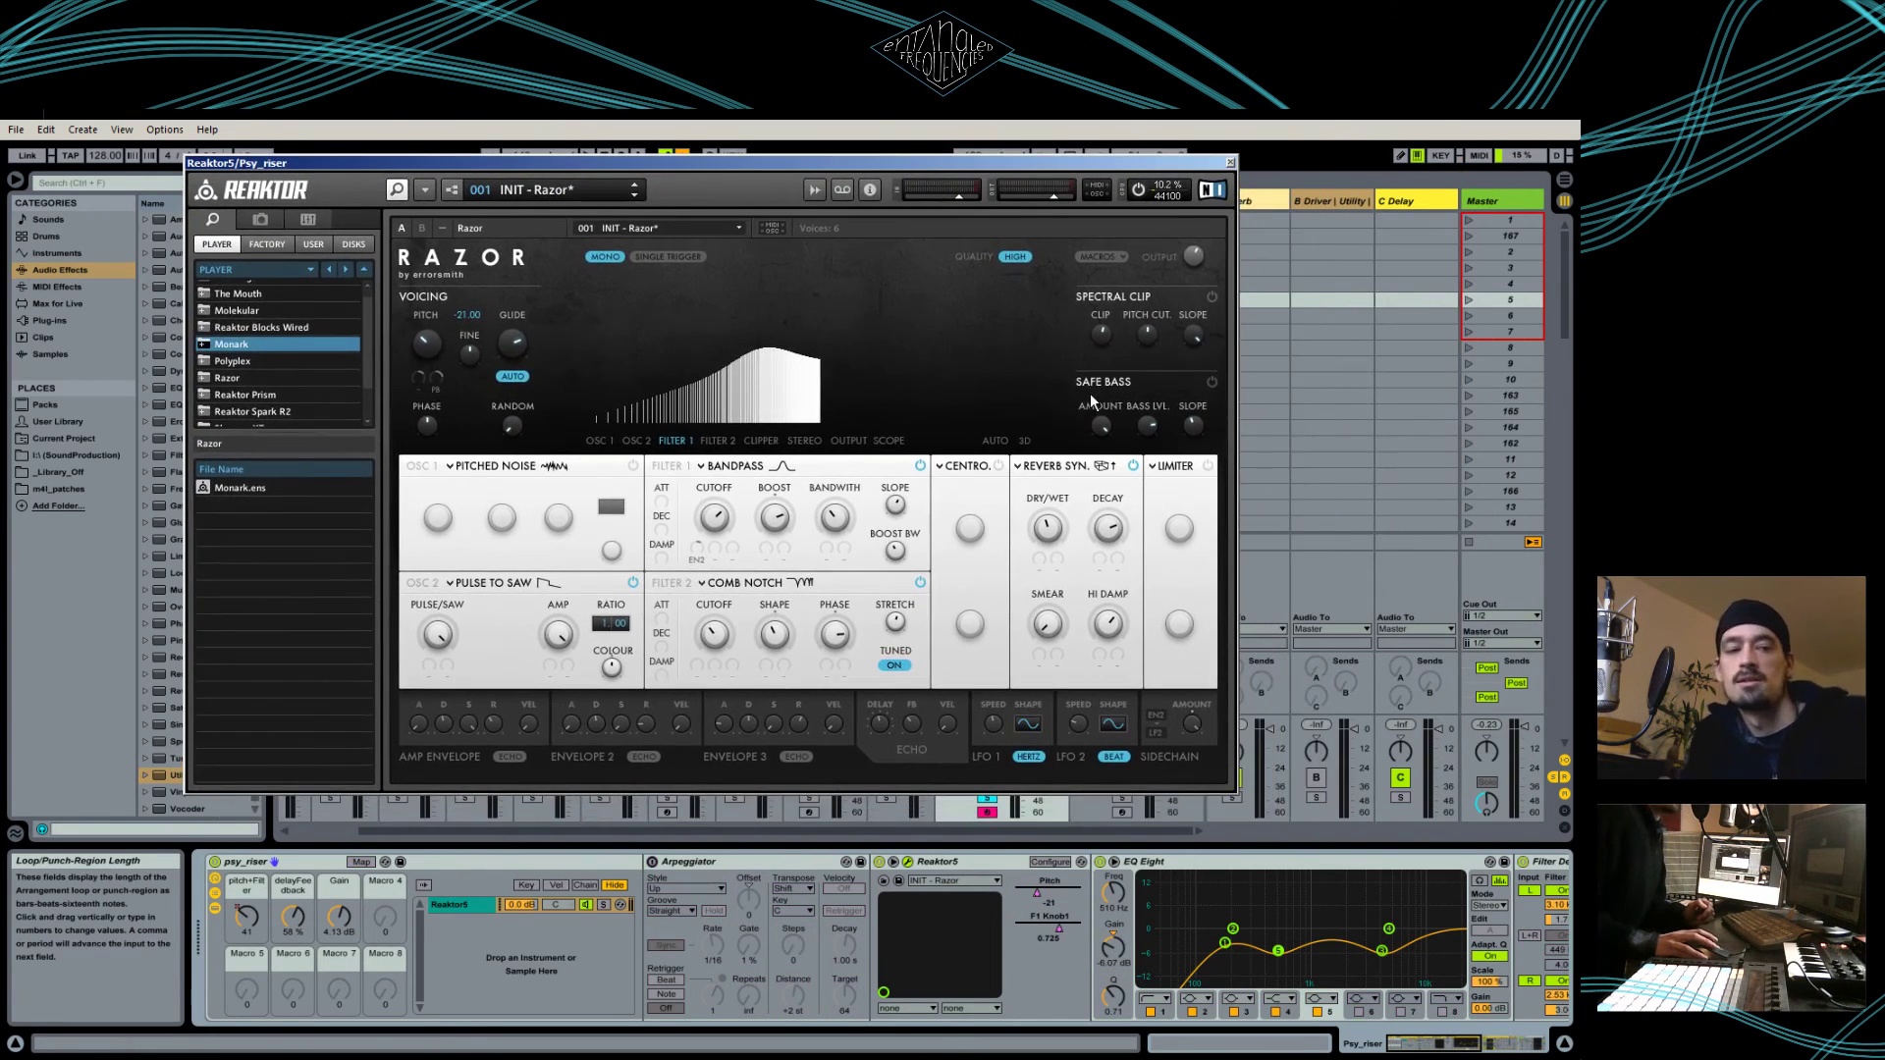